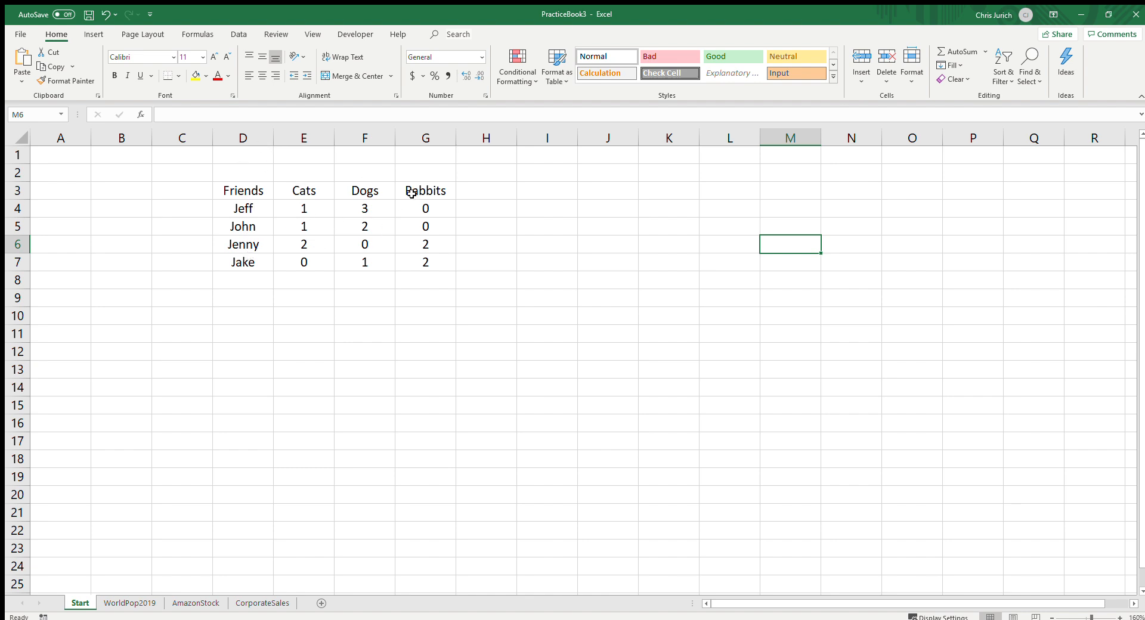
Step: Add the header Total Pets in cell H3, beside the Rabbits column
click(481, 189)
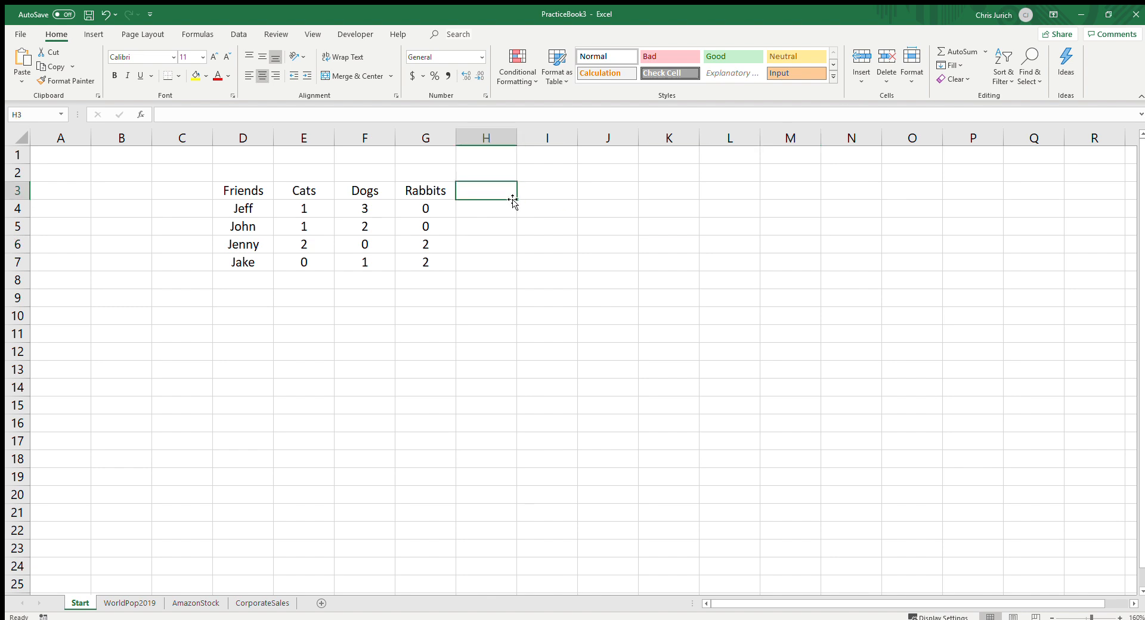
text(Total Pet)
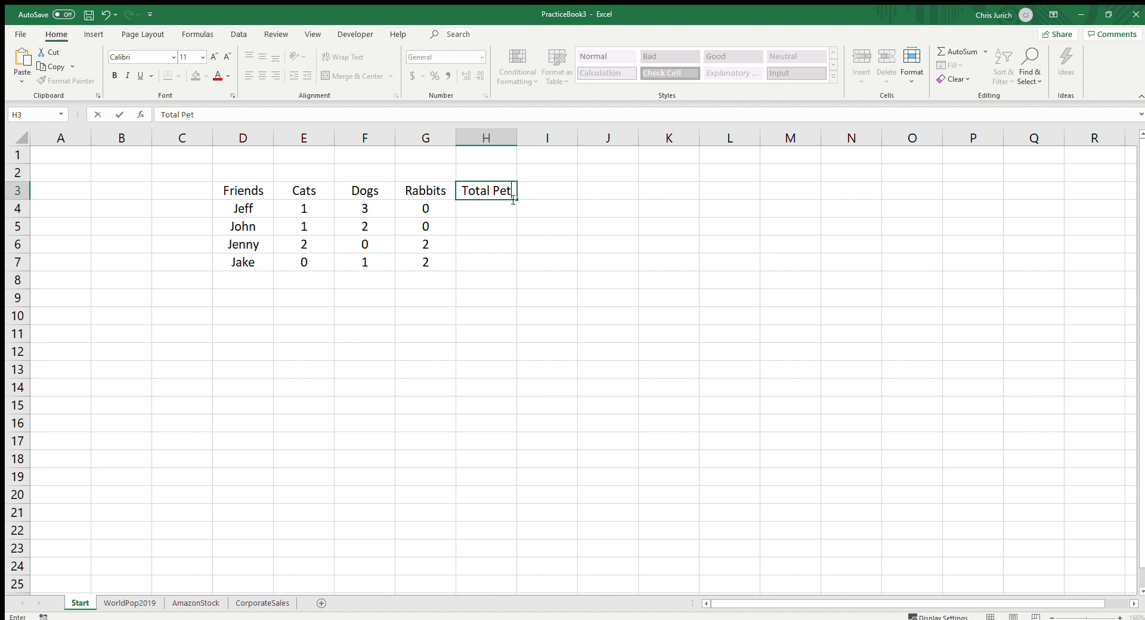
text(s)
key(Return)
Step: Total the first friend's pets in H4 with the formula =SUM(E4:G4)
text(=SUM)
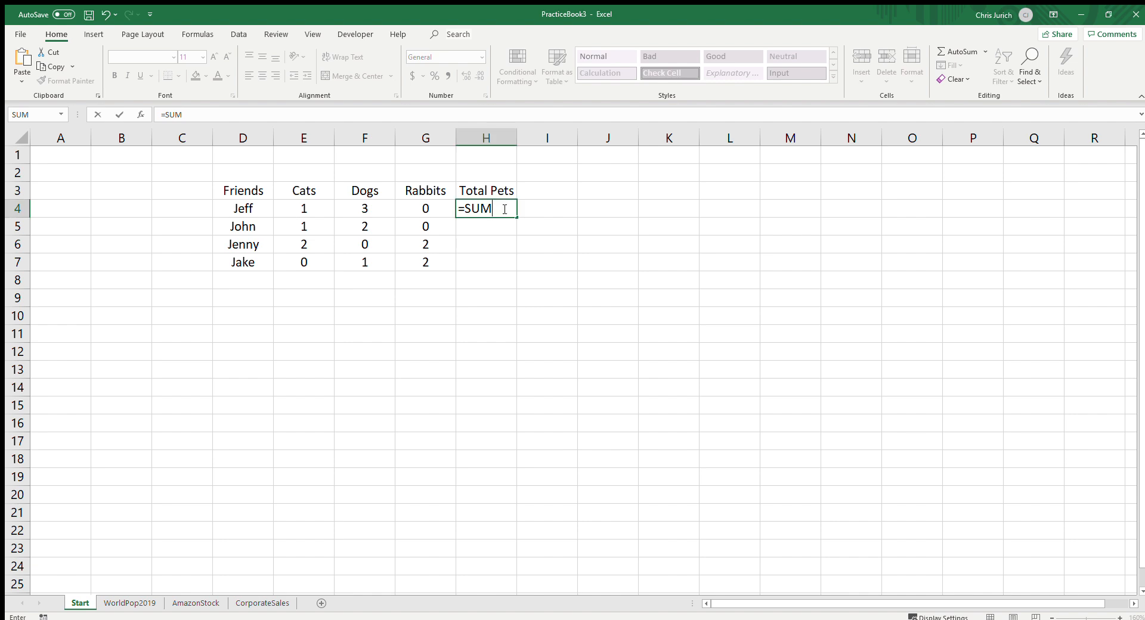
text(()
key(Left)
key(Left)
key(Left)
key(shift+Right)
key(shift+Right)
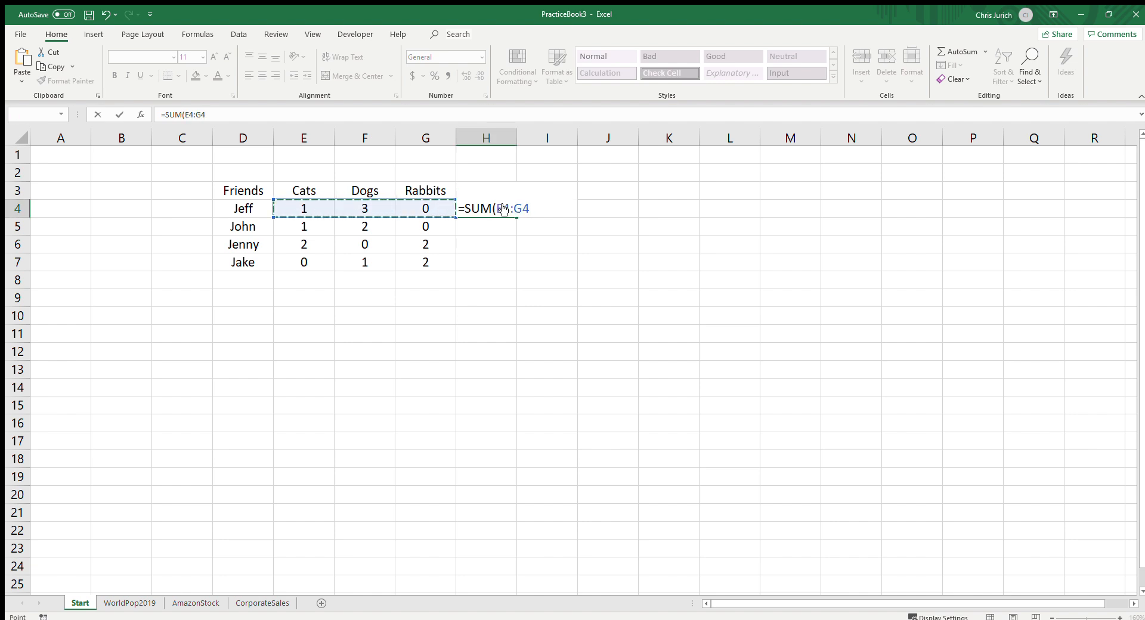
text())
key(Return)
Step: Copy the total formula from H4 down through H7 for the remaining friends
click(502, 208)
key(ctrl+c)
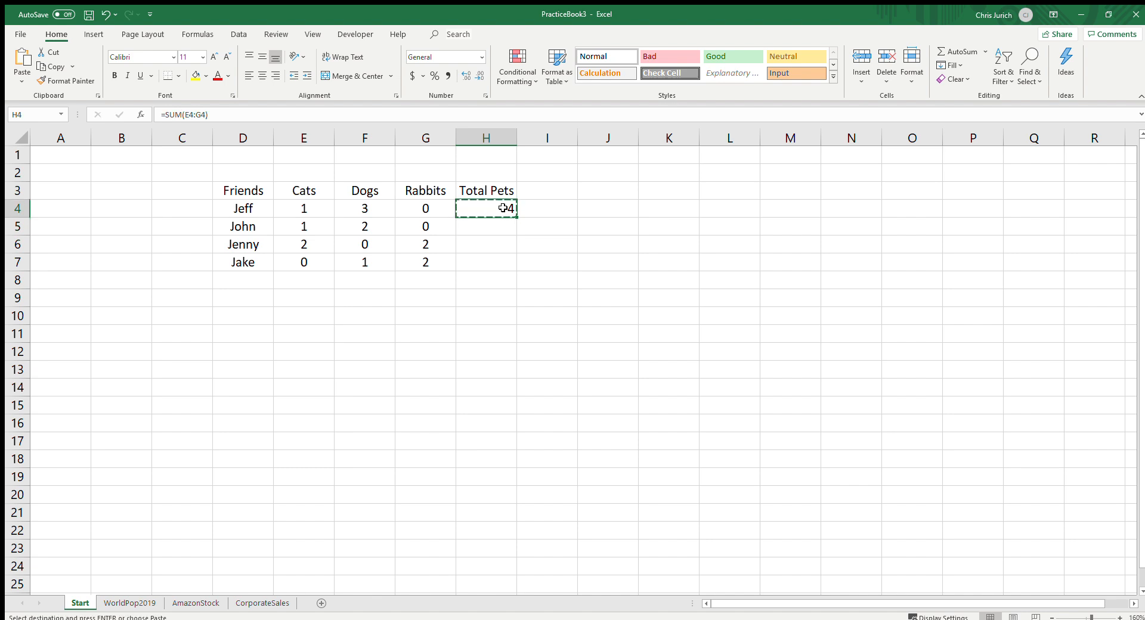
key(shift+Down)
key(shift+Down)
key(shift+Down)
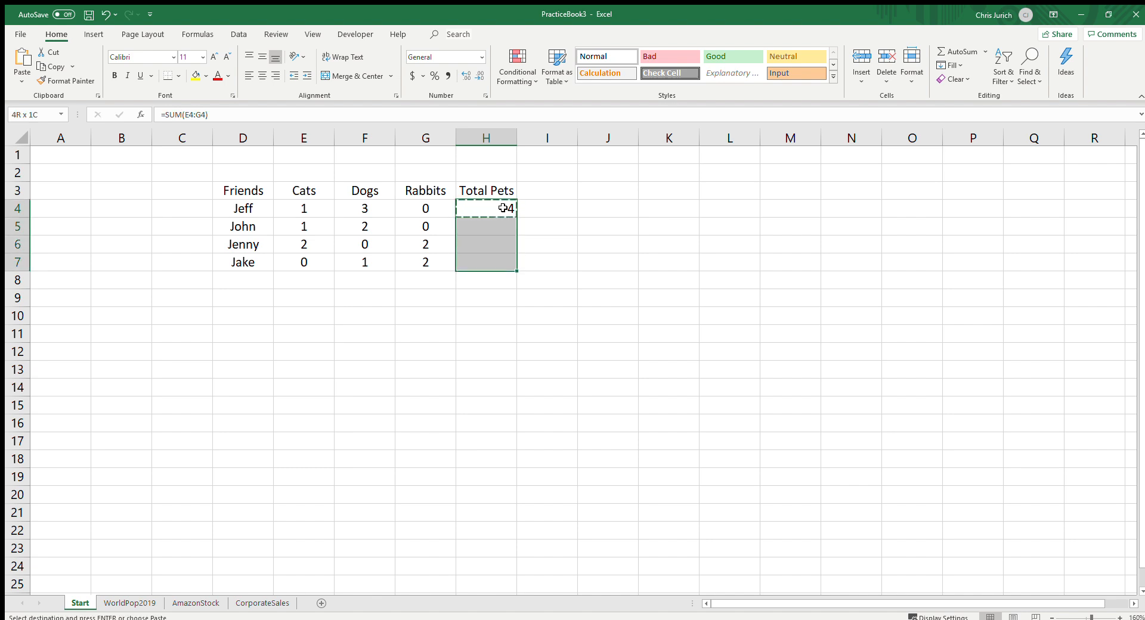
key(Return)
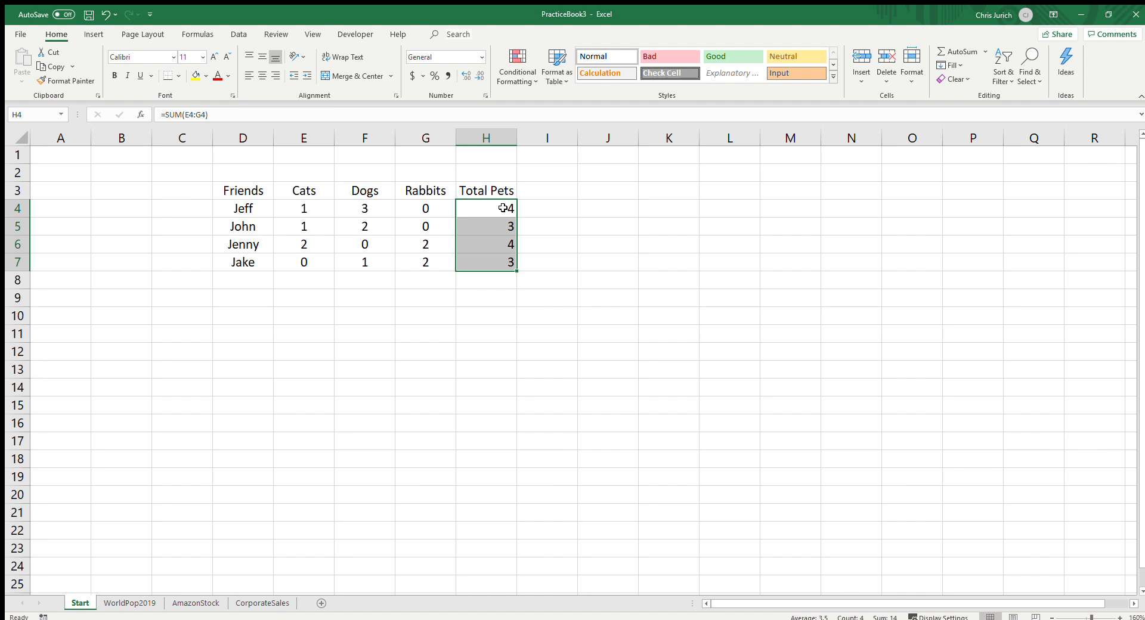
key(Down)
key(Down)
key(Up)
key(Up)
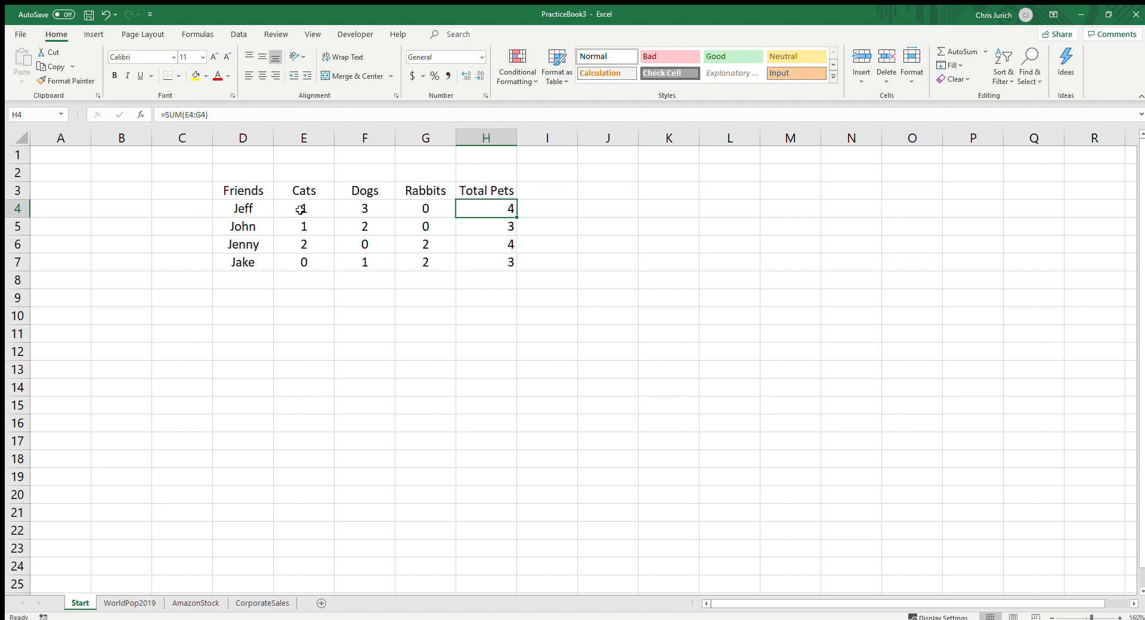
Step: Insert a default column chart from the Friends and Cats data in D3:E7 and move it clear of the Dogs and Rabbits columns
drag(250, 192, 304, 260)
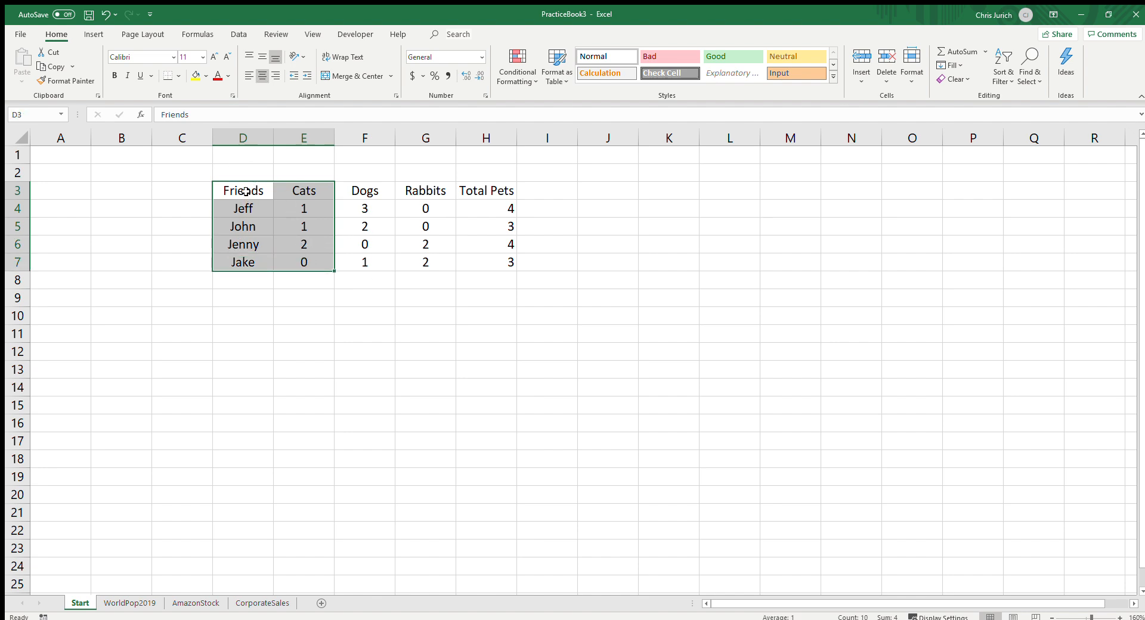
click(96, 35)
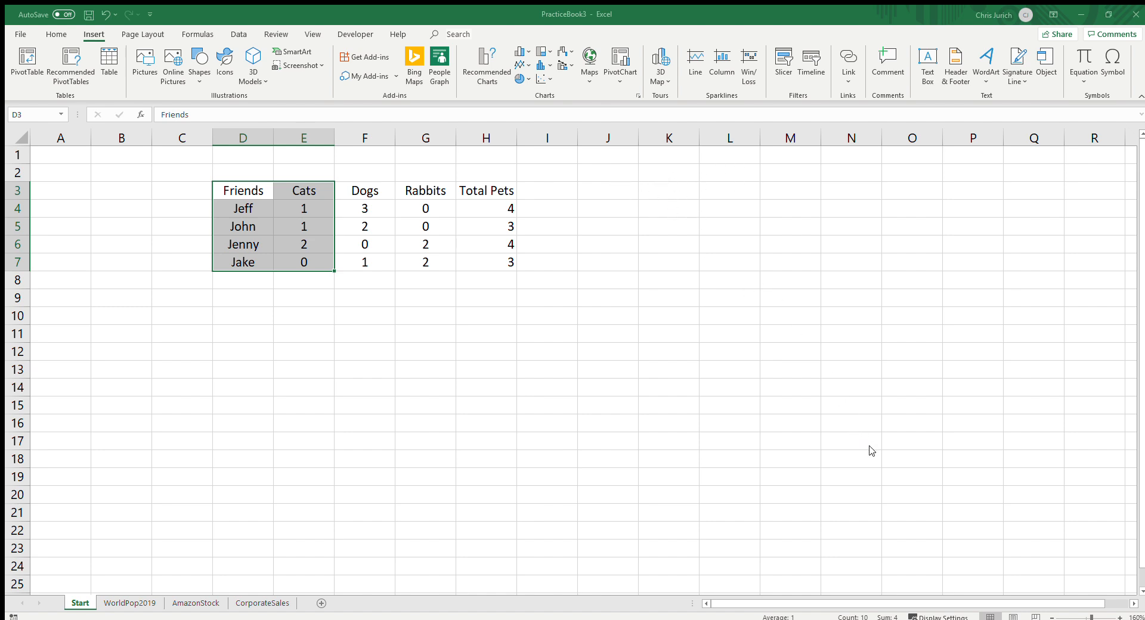
key(alt+F1)
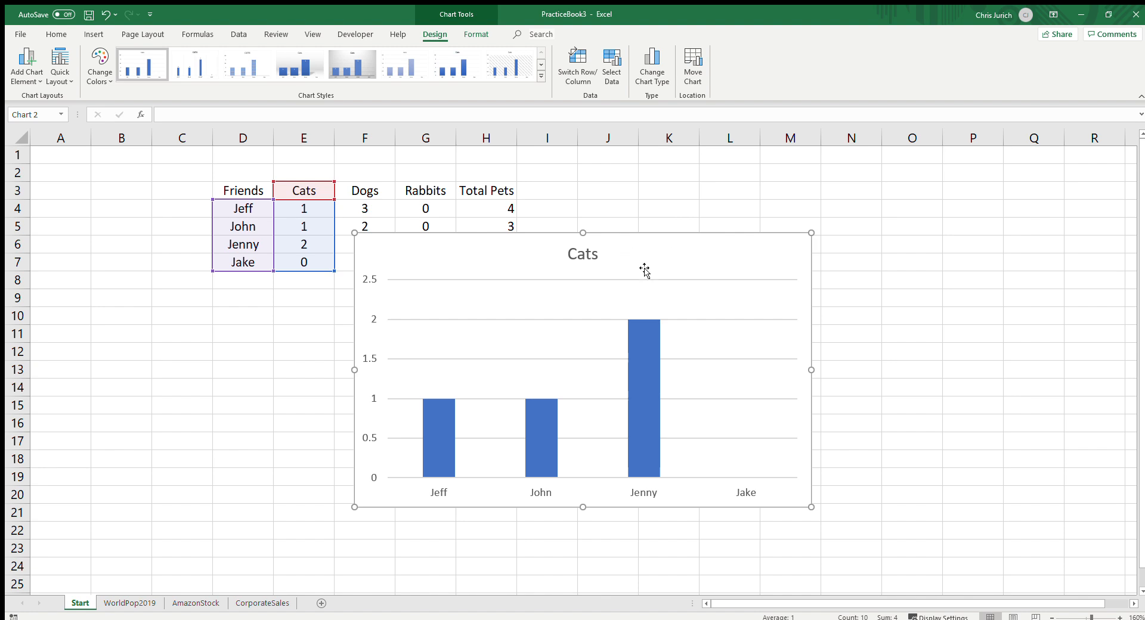
drag(643, 248, 753, 207)
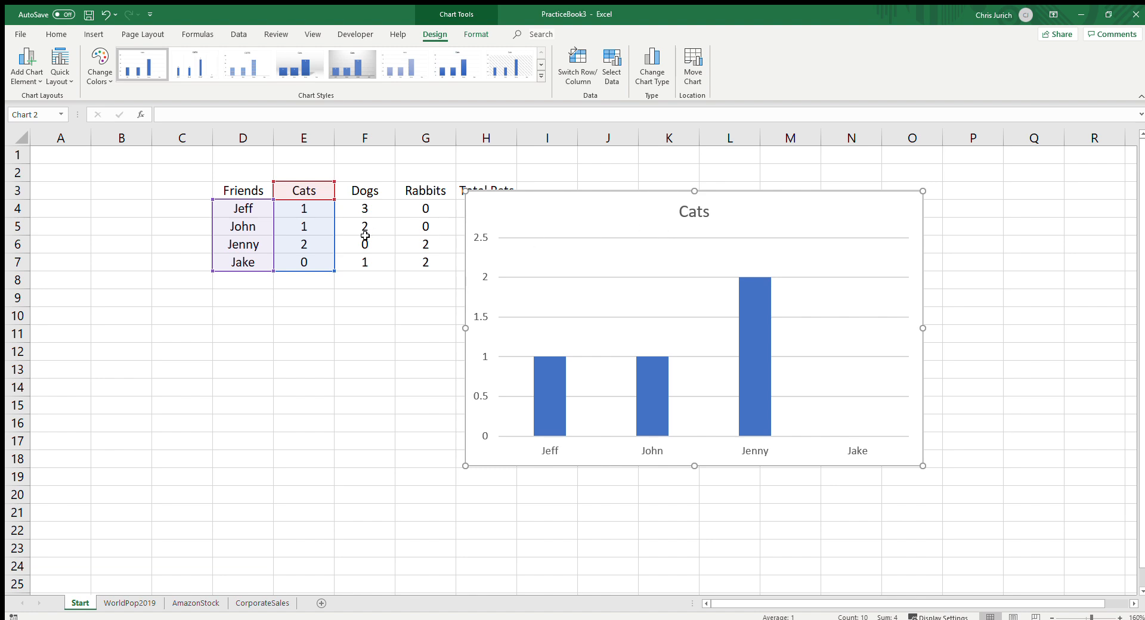
click(284, 381)
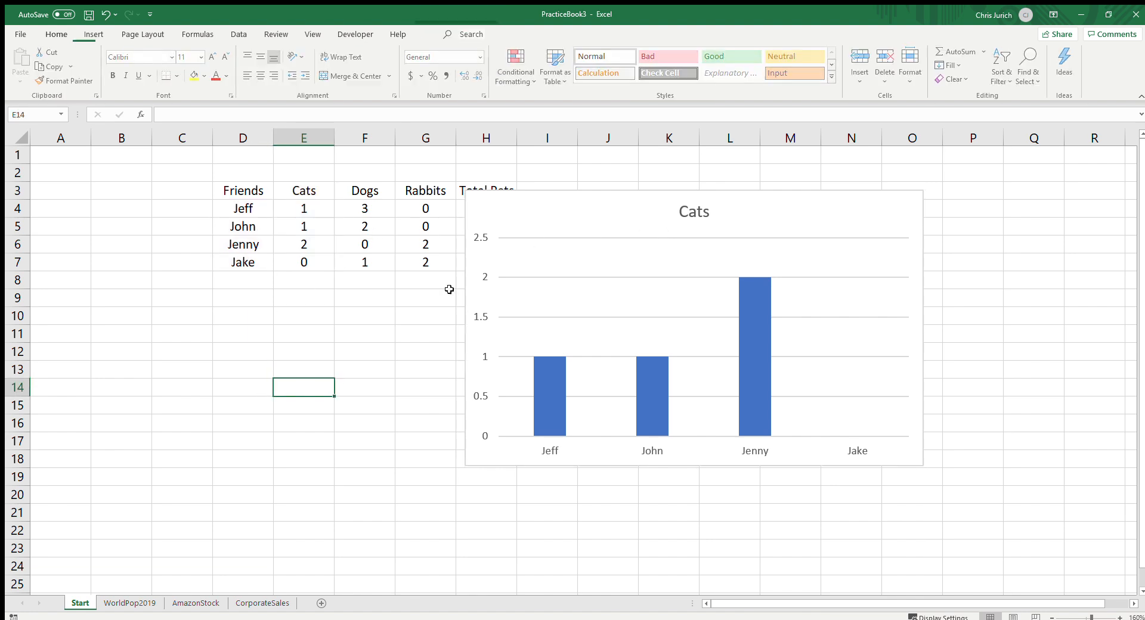
Step: Restyle the chart with minor gridlines and add axis titles, Cats on the vertical axis and Friend on the horizontal axis
click(628, 218)
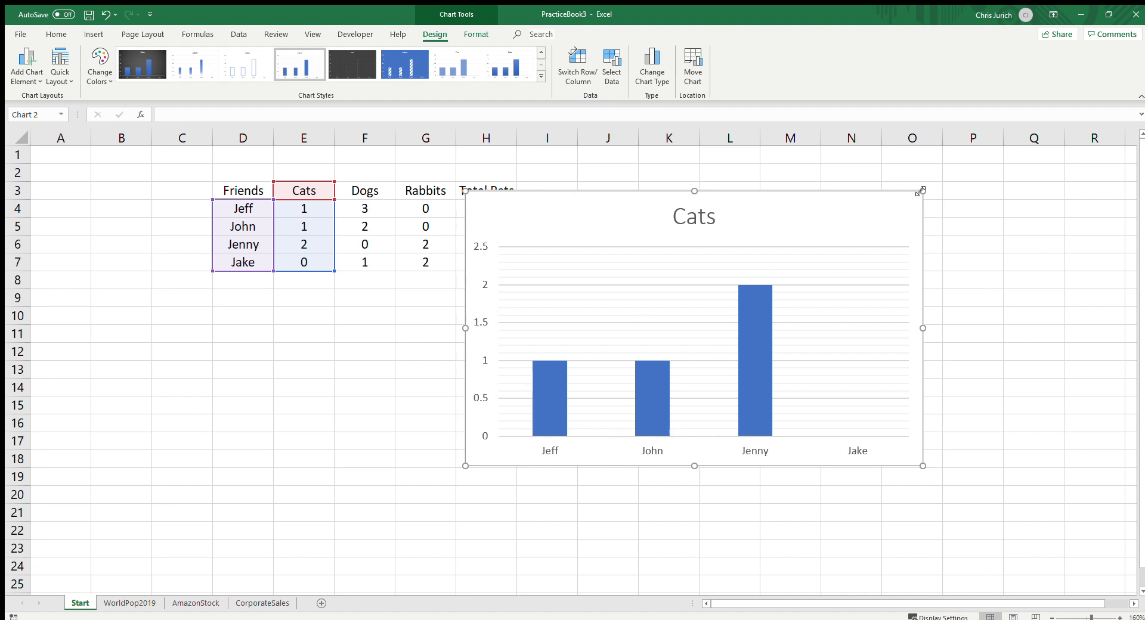
click(962, 220)
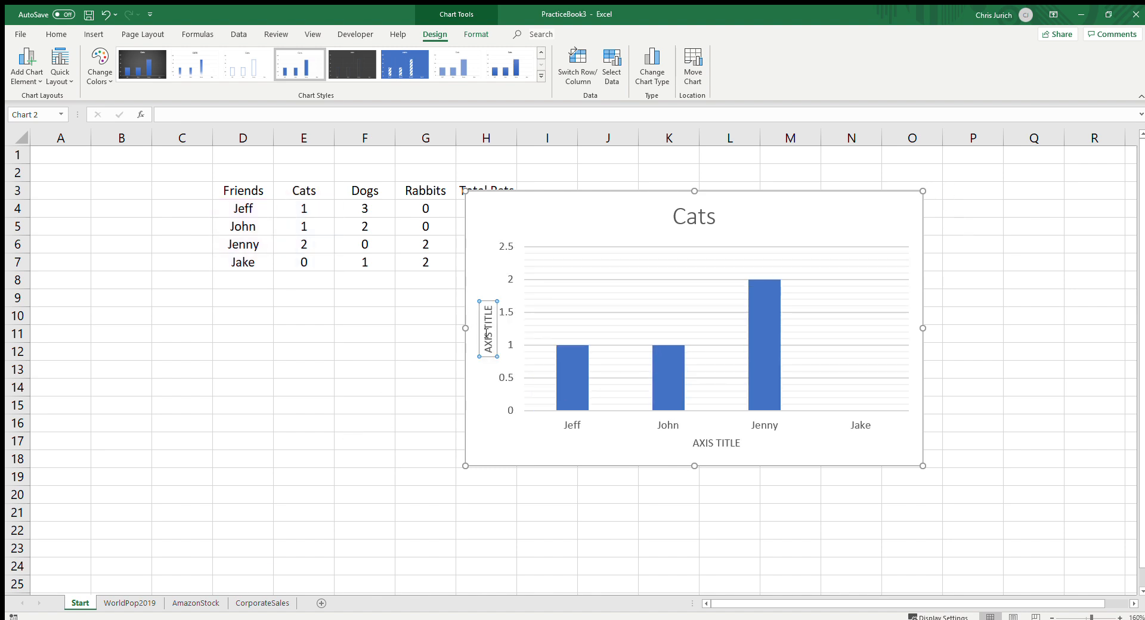
drag(485, 308, 493, 358)
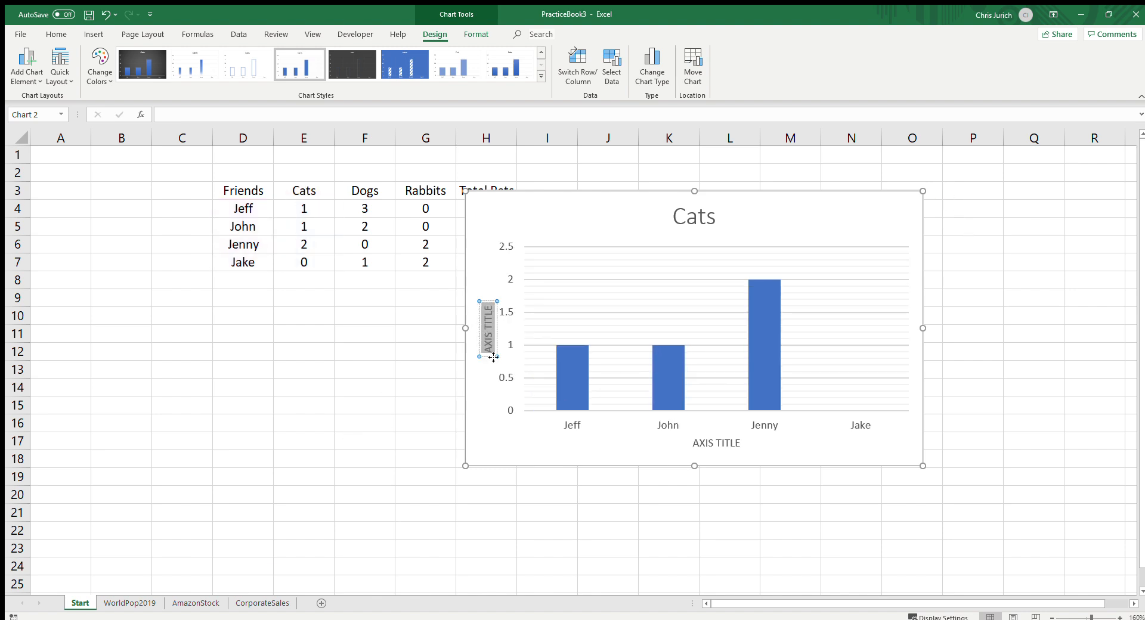
text(Cats)
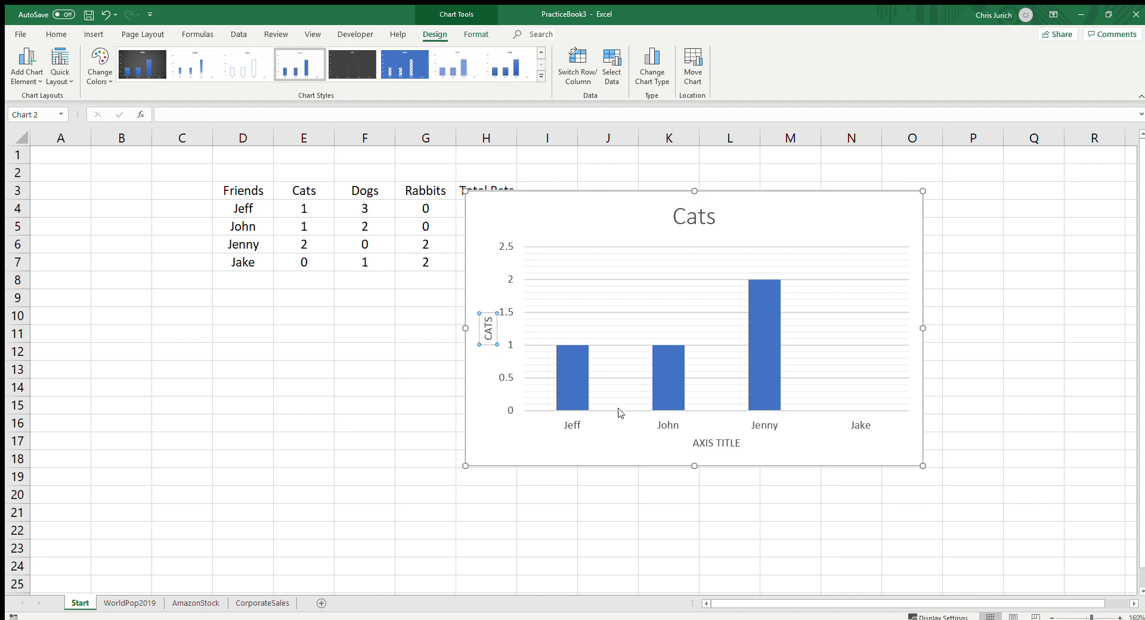
click(720, 447)
drag(693, 444, 749, 447)
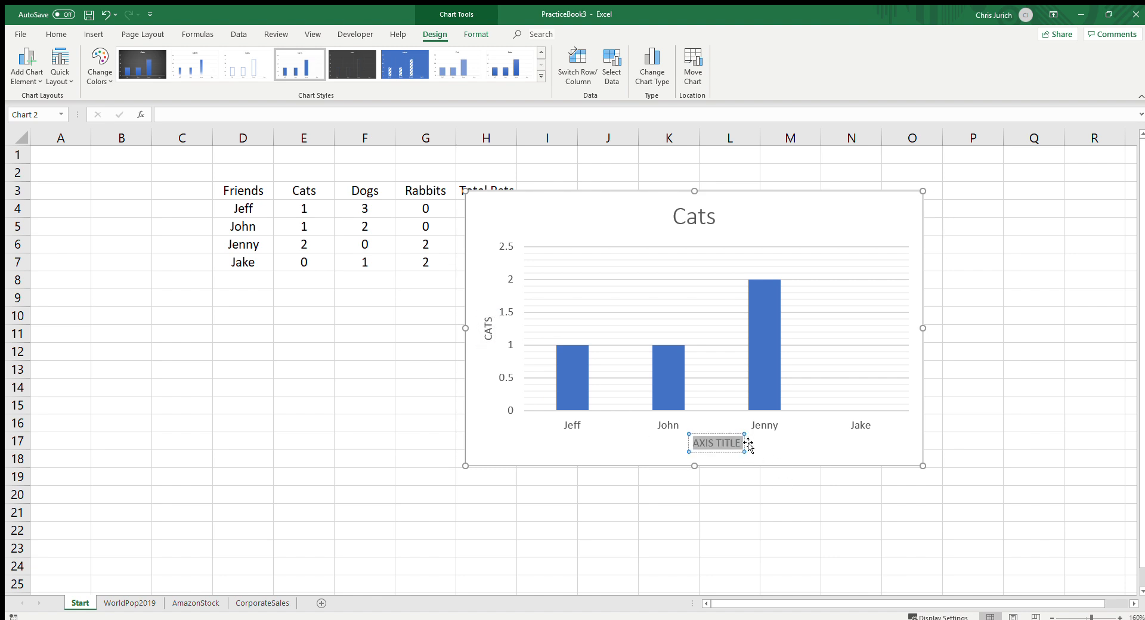
text(Friend)
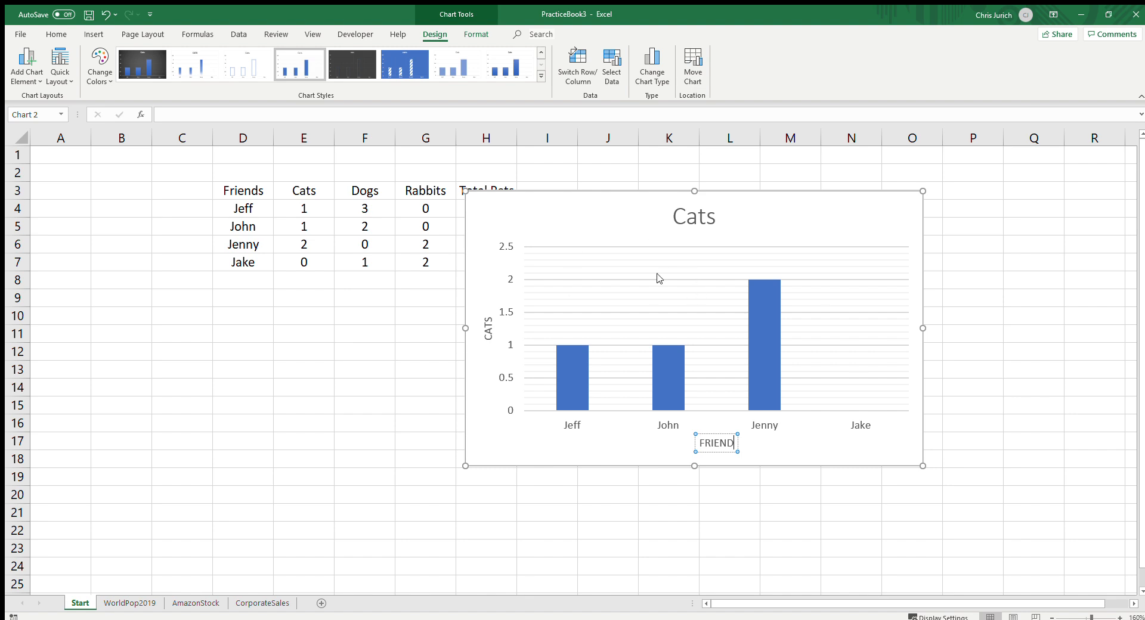
Step: Try a data table, error bars and a linear trendline on the Cats chart, and add a legend beside the plot
click(903, 204)
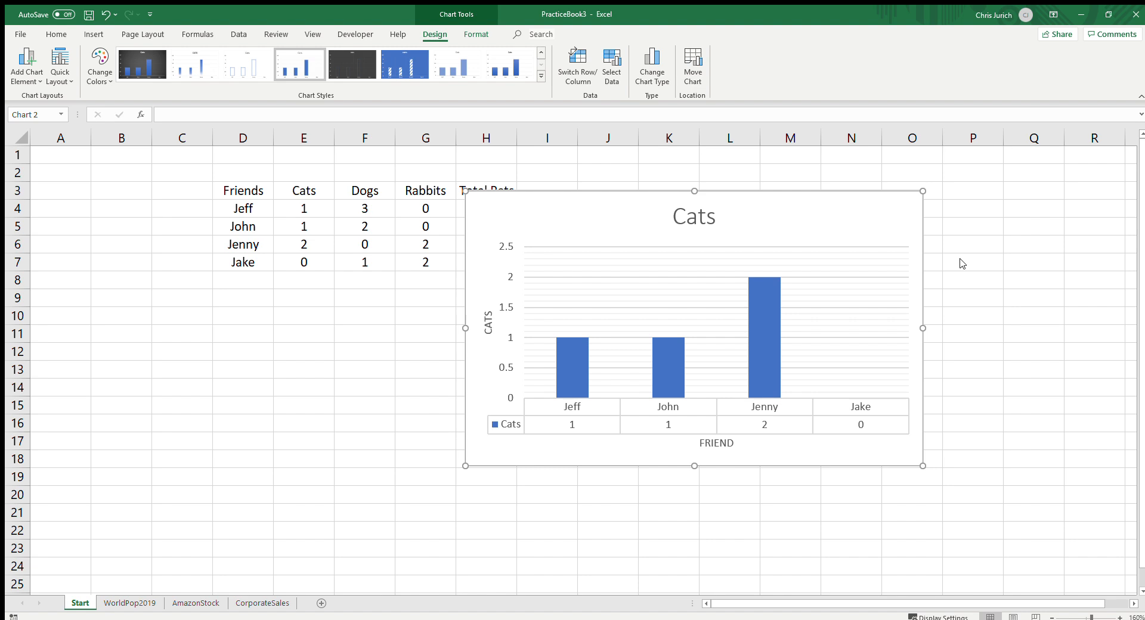
key(ctrl+z)
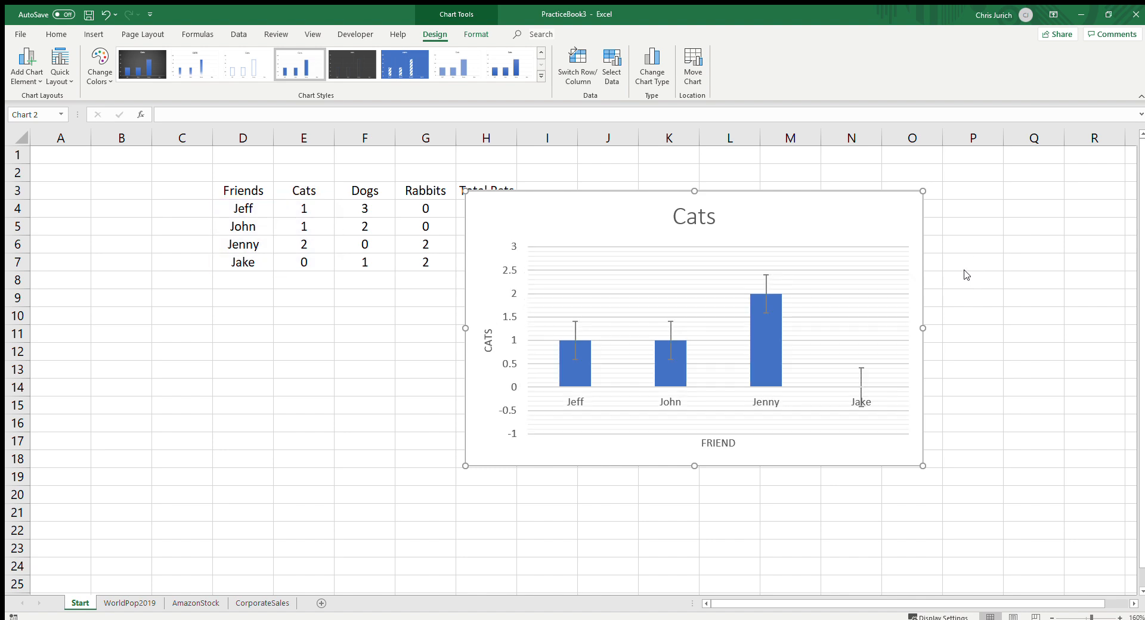
key(ctrl+z)
key(ctrl+y)
key(ctrl+z)
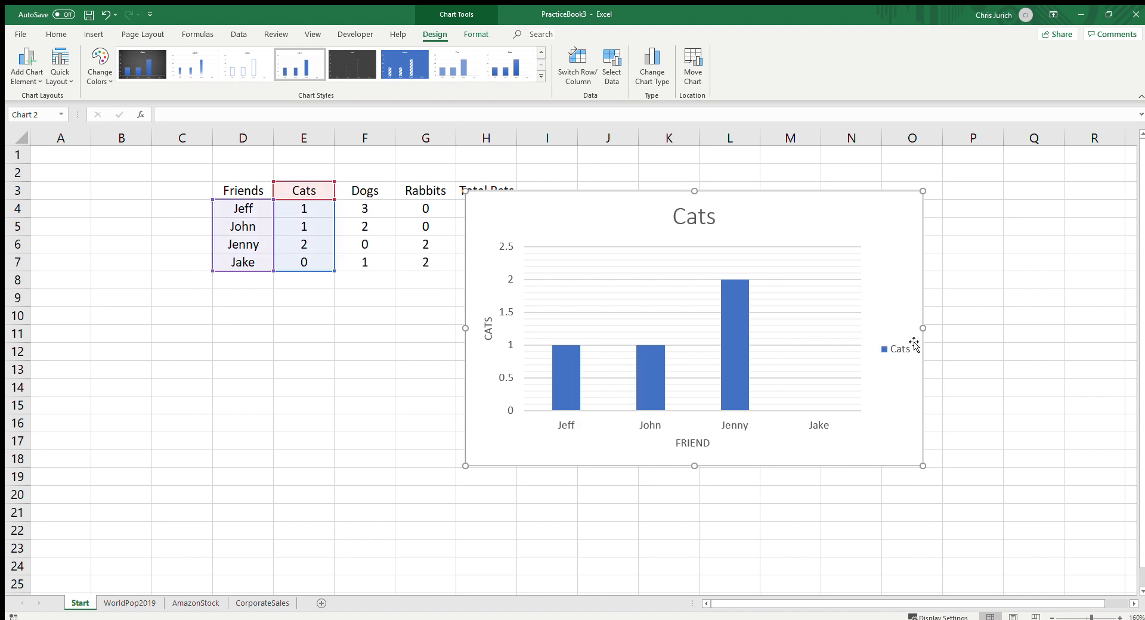
key(ctrl+z)
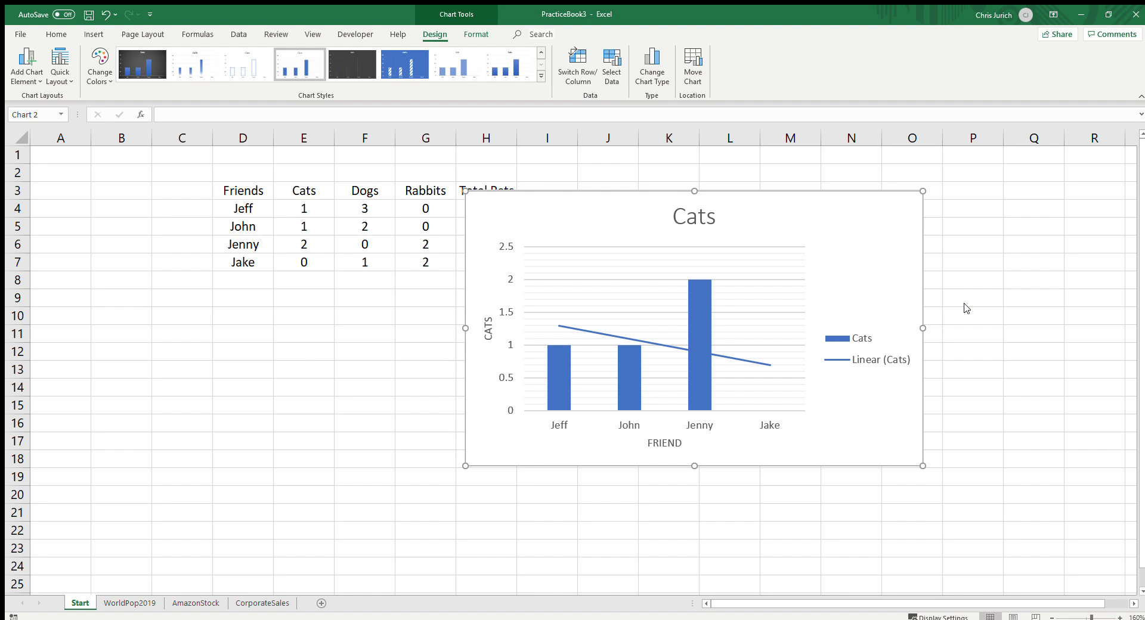
Step: Recolor the chart's bars gold, and try filtering the first friend out before restoring all friends
click(855, 195)
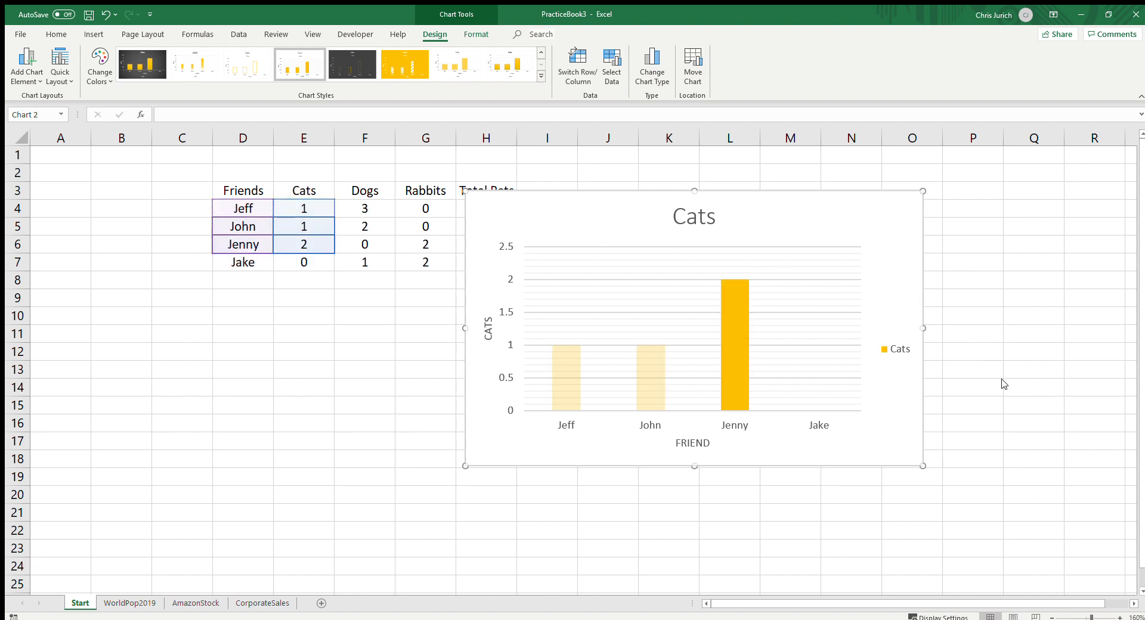
click(967, 487)
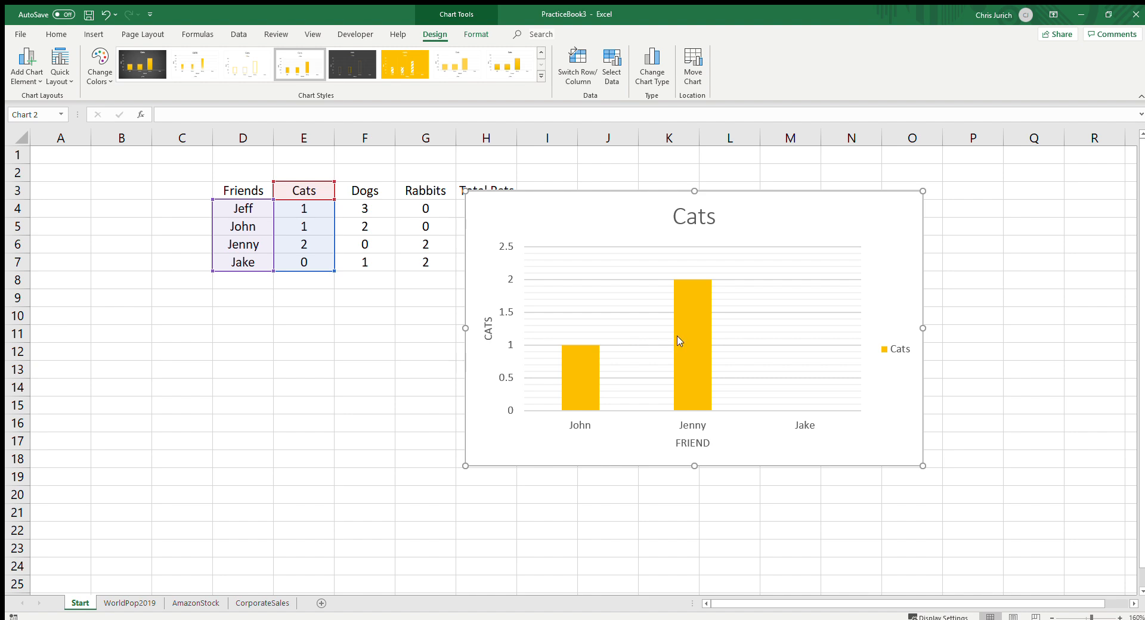
click(971, 489)
click(954, 169)
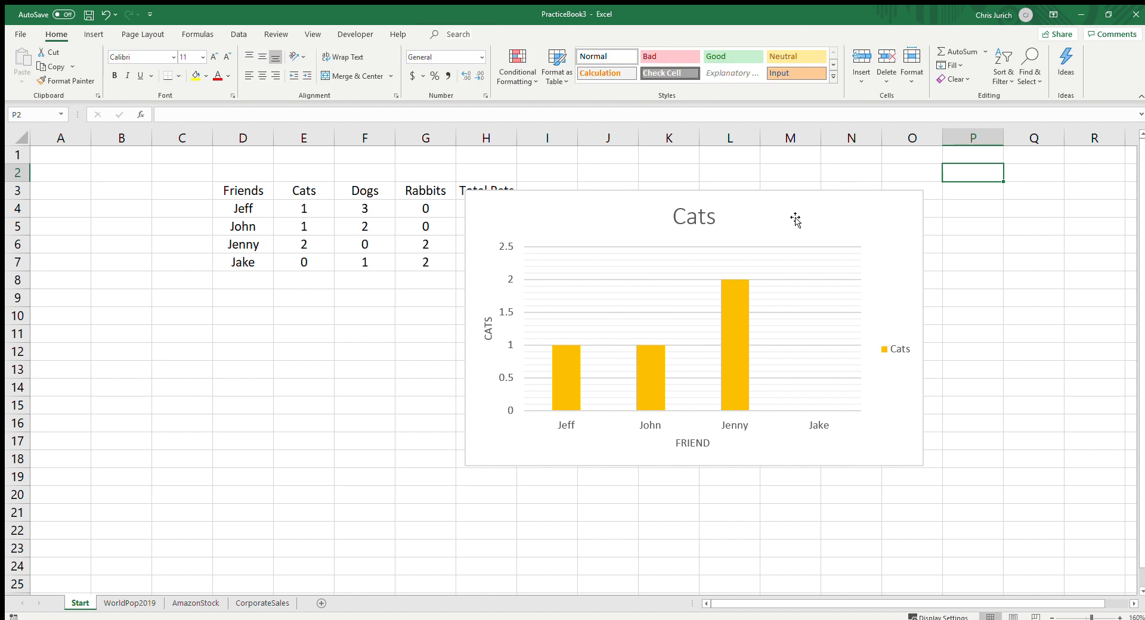
Step: View the bar series' formatting options, and give the chart's plot area a dark border color
click(795, 220)
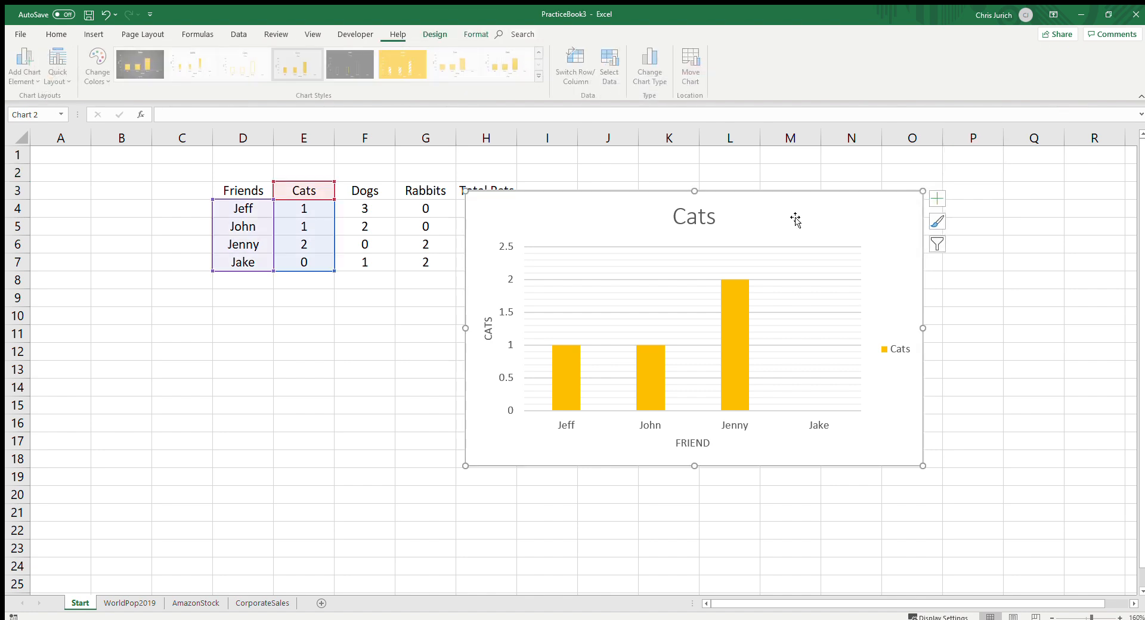
click(735, 297)
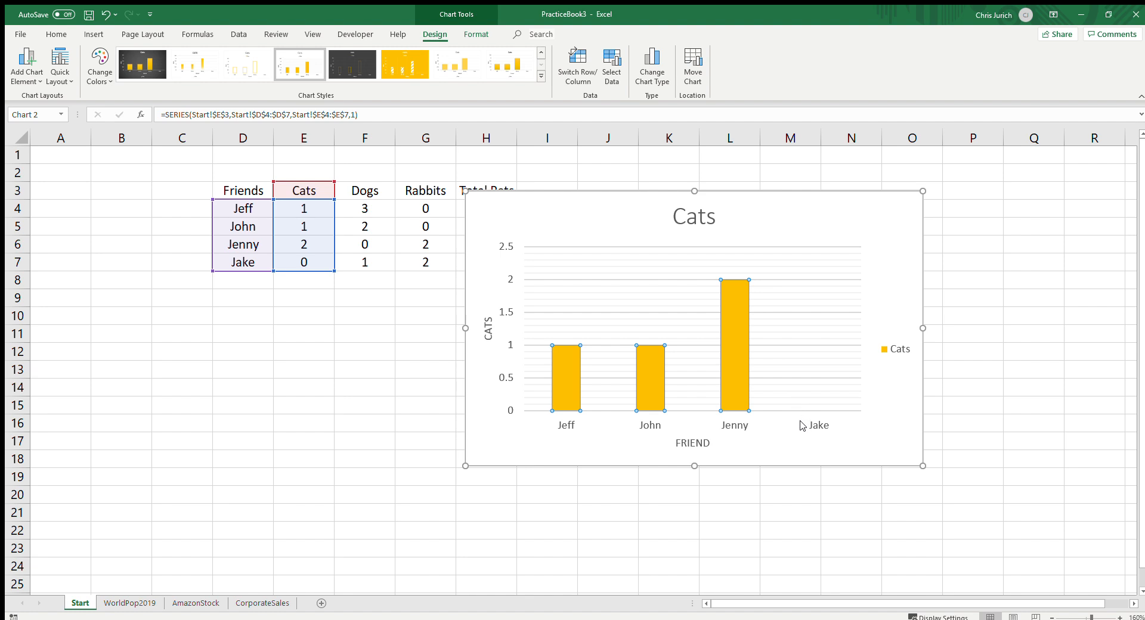
key(ctrl+1)
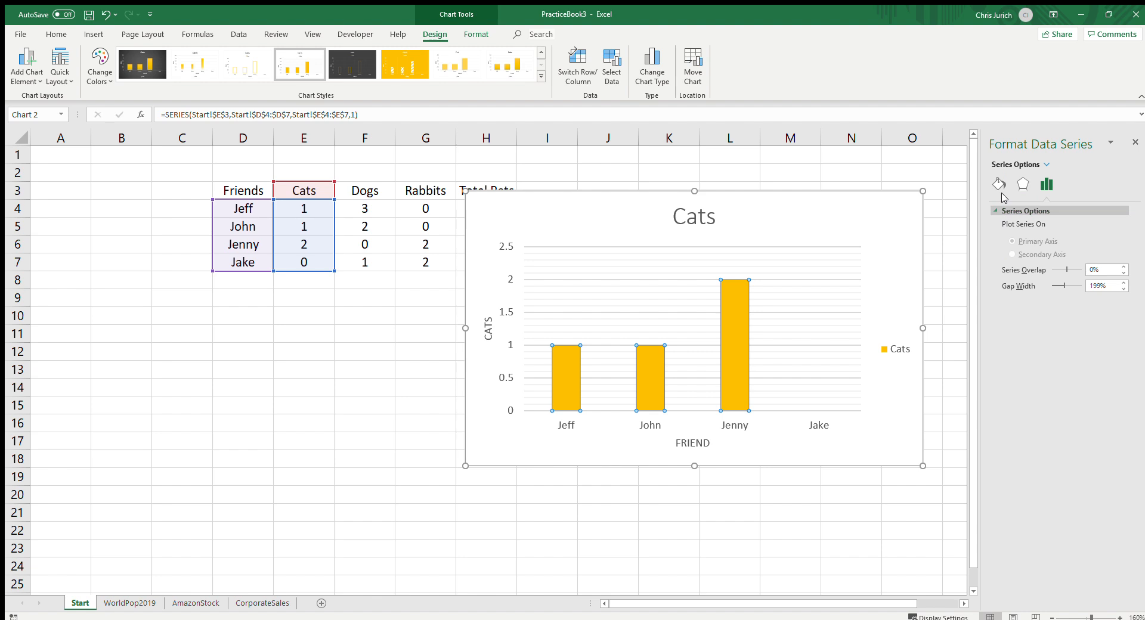
click(800, 260)
click(803, 255)
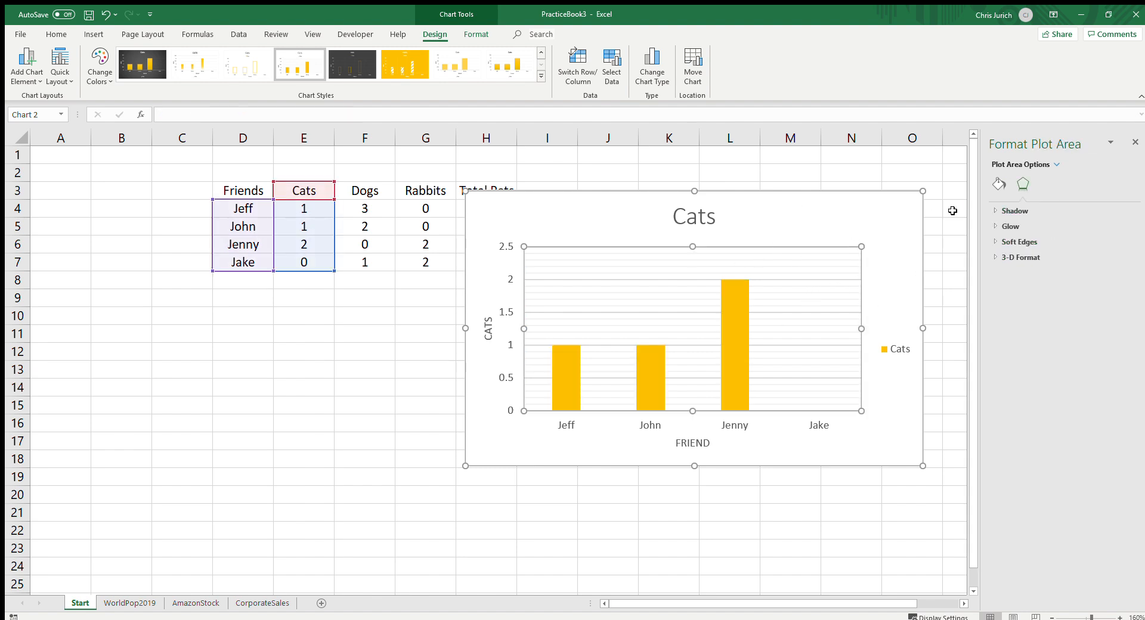
click(996, 184)
click(1004, 210)
click(1014, 338)
click(1113, 417)
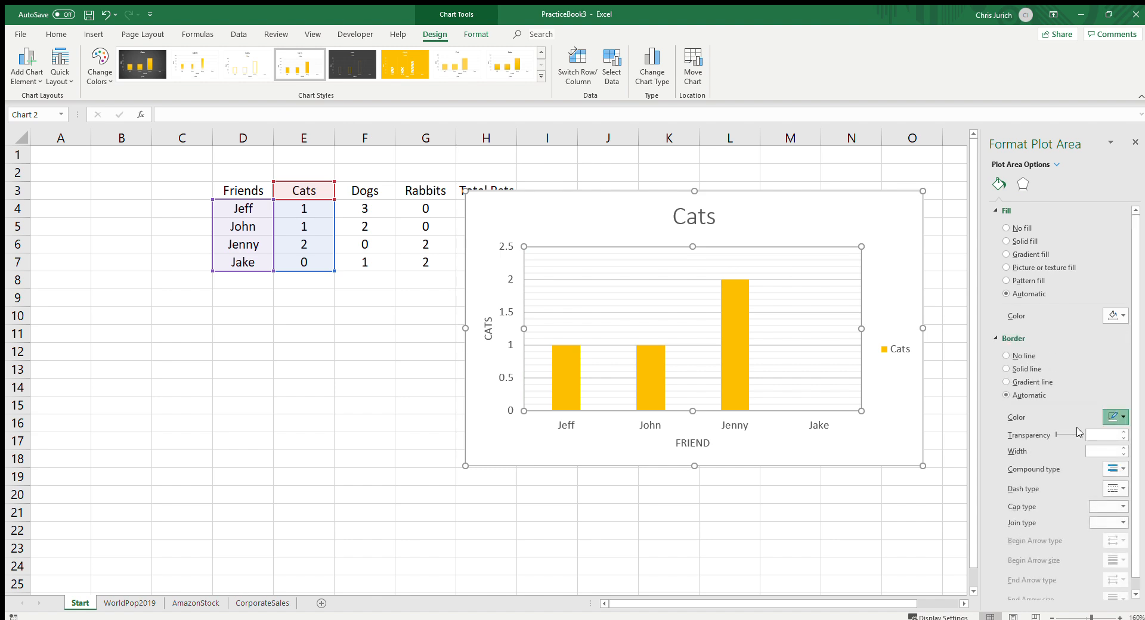
Step: Move the chart to a new chart sheet named CatsOfFriends, and delete that sheet
click(825, 443)
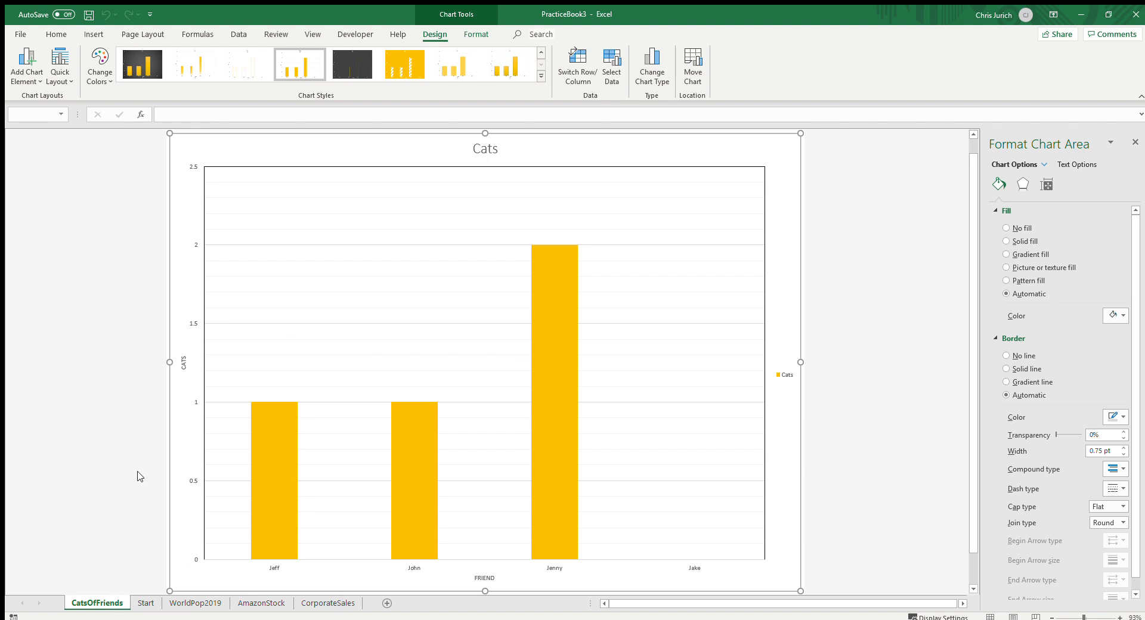
click(544, 347)
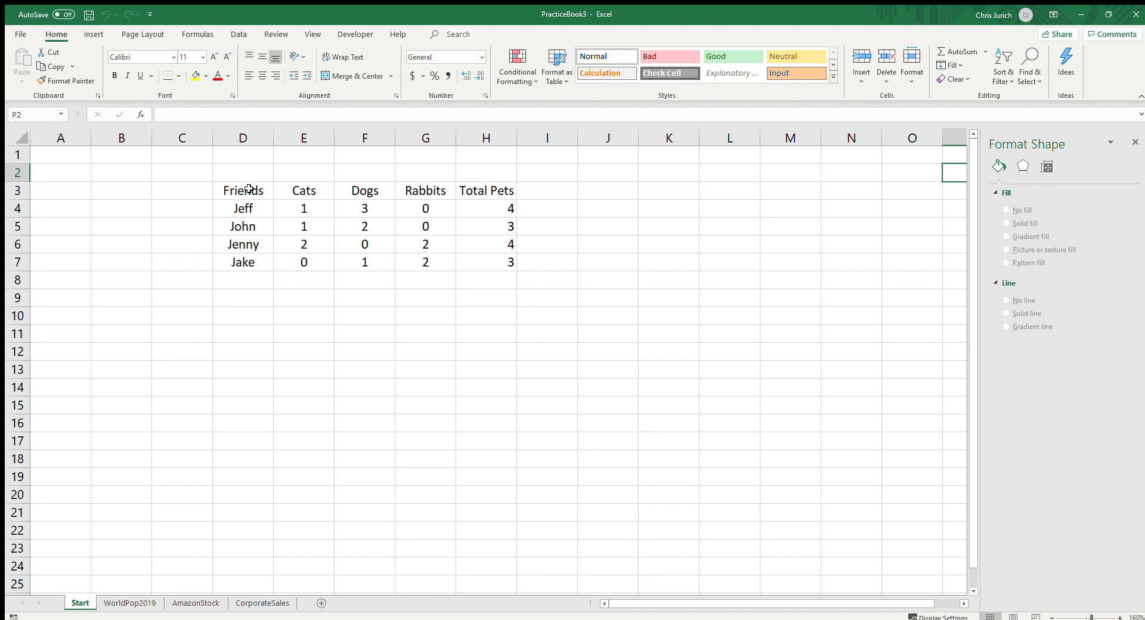
Step: Insert a combo chart from the full pet table D3:H7, with Total Pets as a line, and move it beside the Cats column
drag(249, 190, 495, 270)
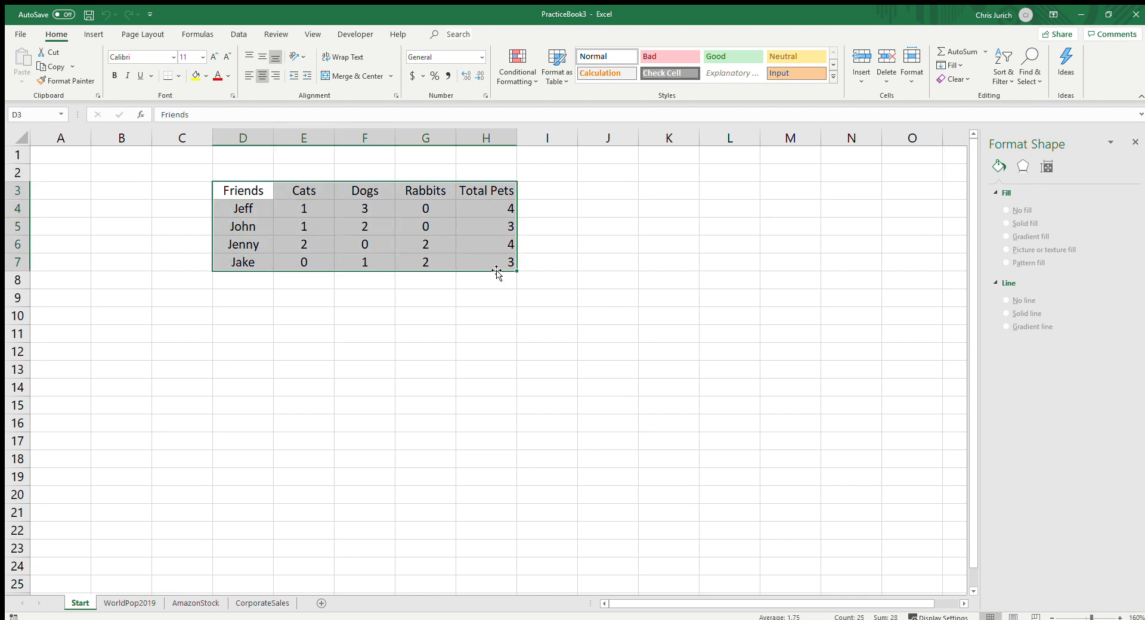
click(86, 36)
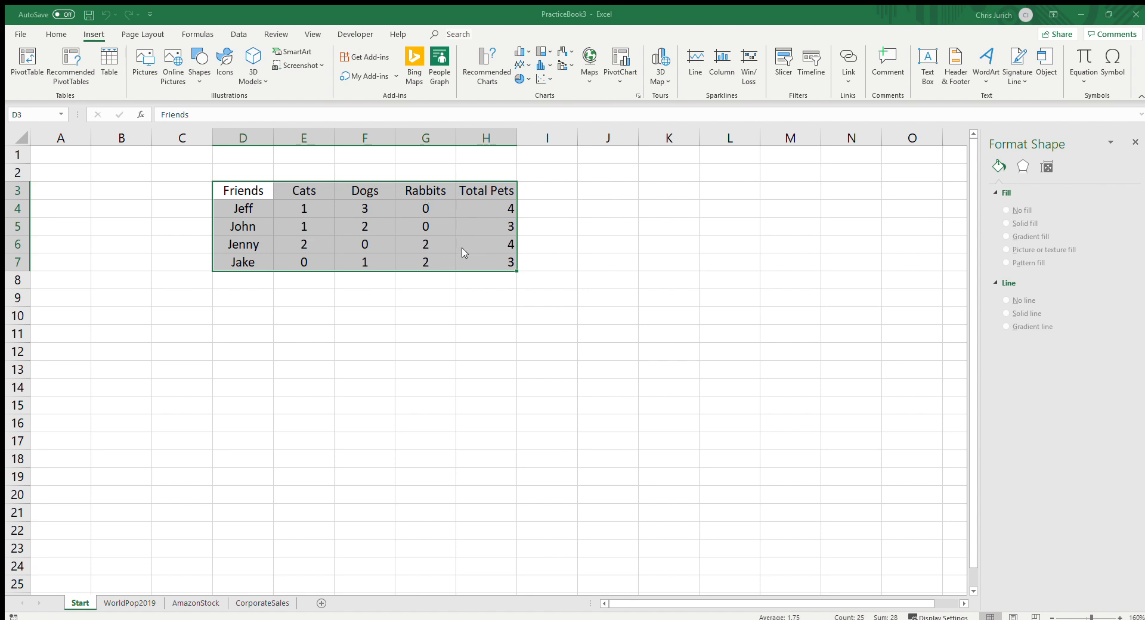
click(668, 480)
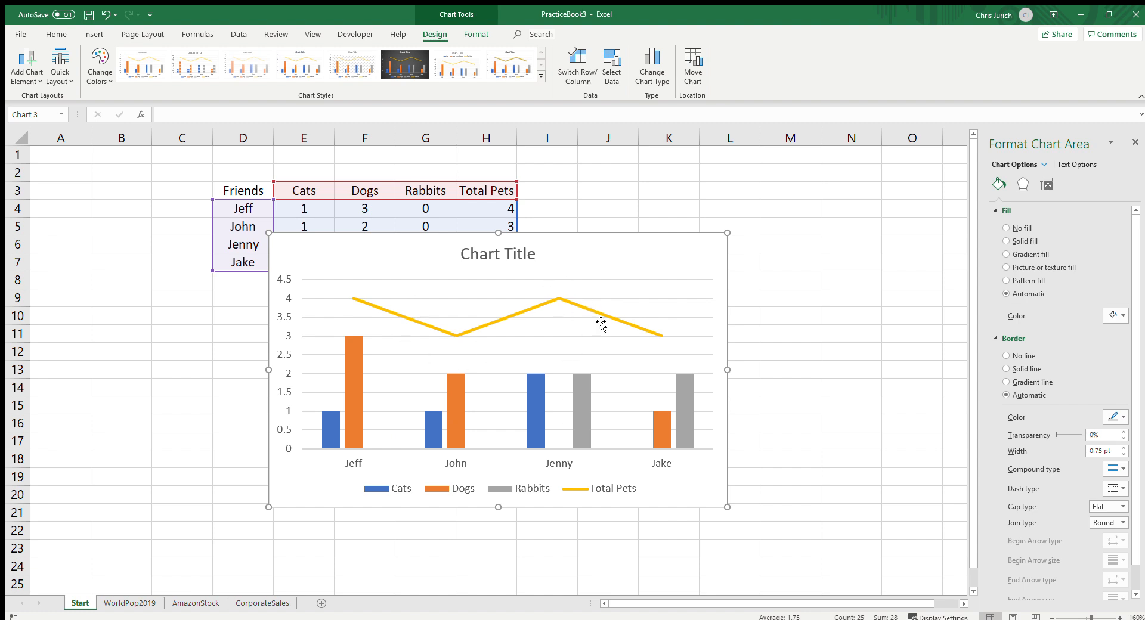
drag(597, 255, 667, 207)
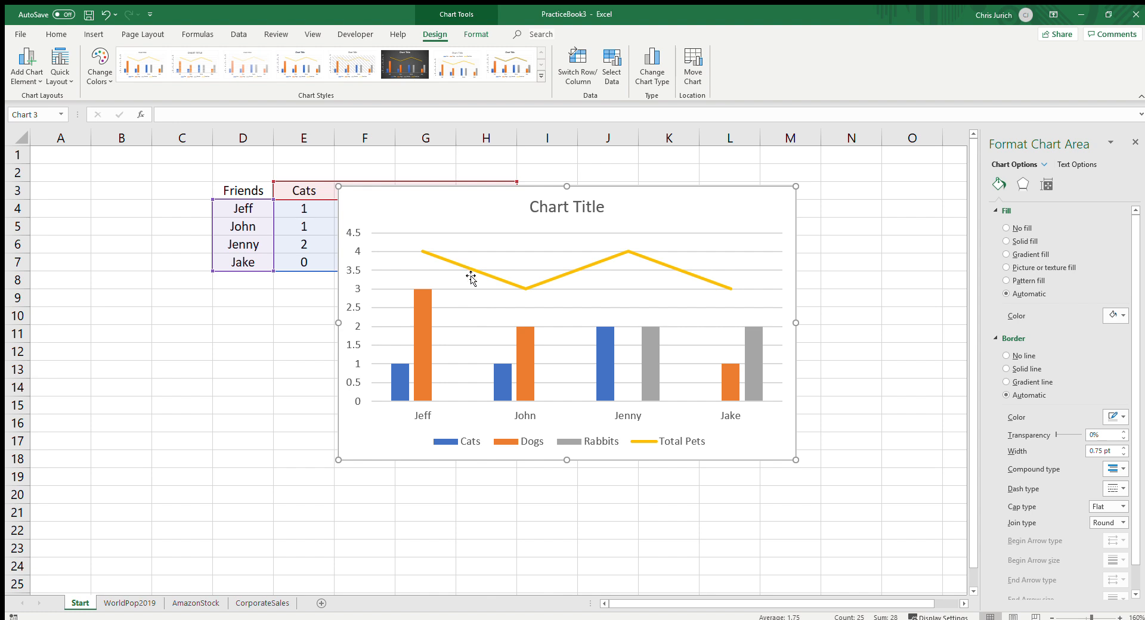
drag(485, 215, 483, 179)
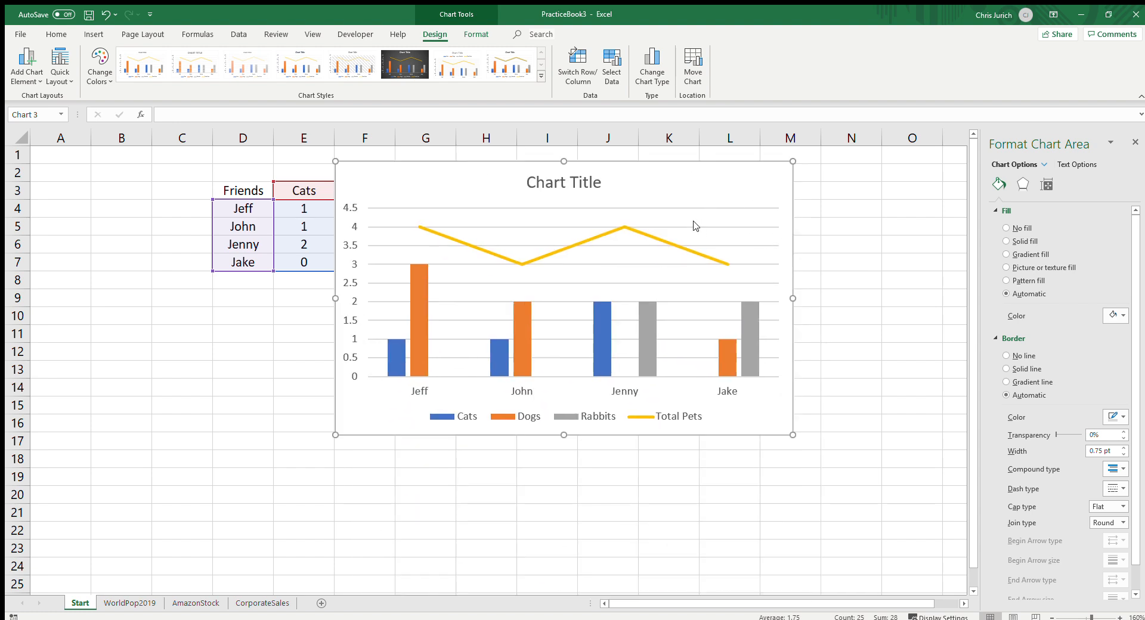
Step: Filter the first friend and the Rabbits series out of the combo chart
click(806, 219)
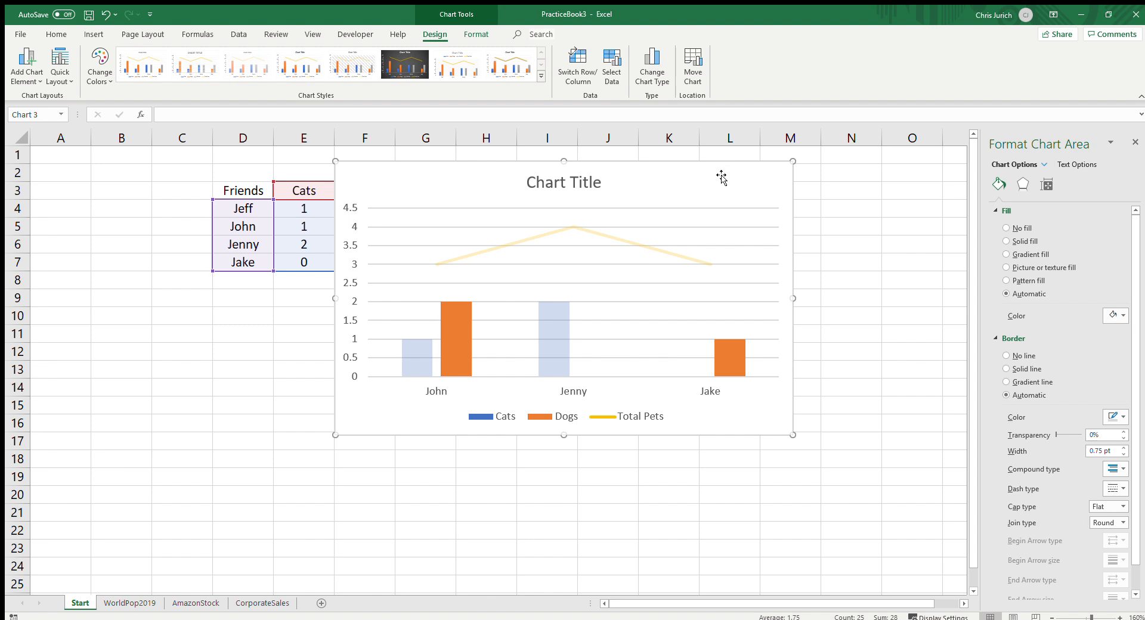
click(845, 174)
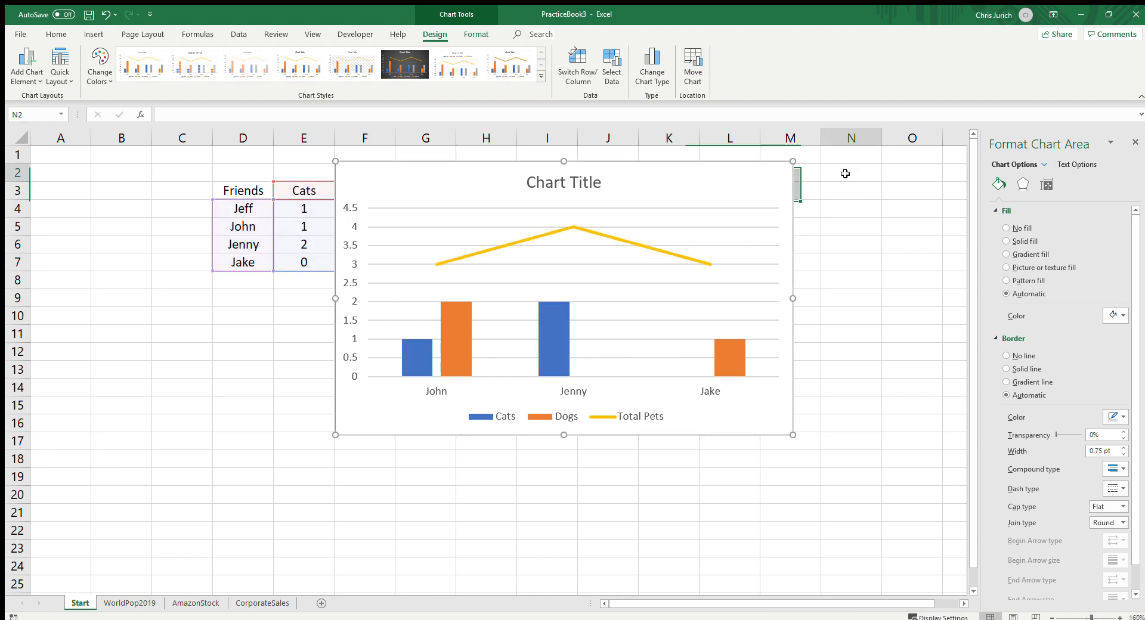
click(707, 170)
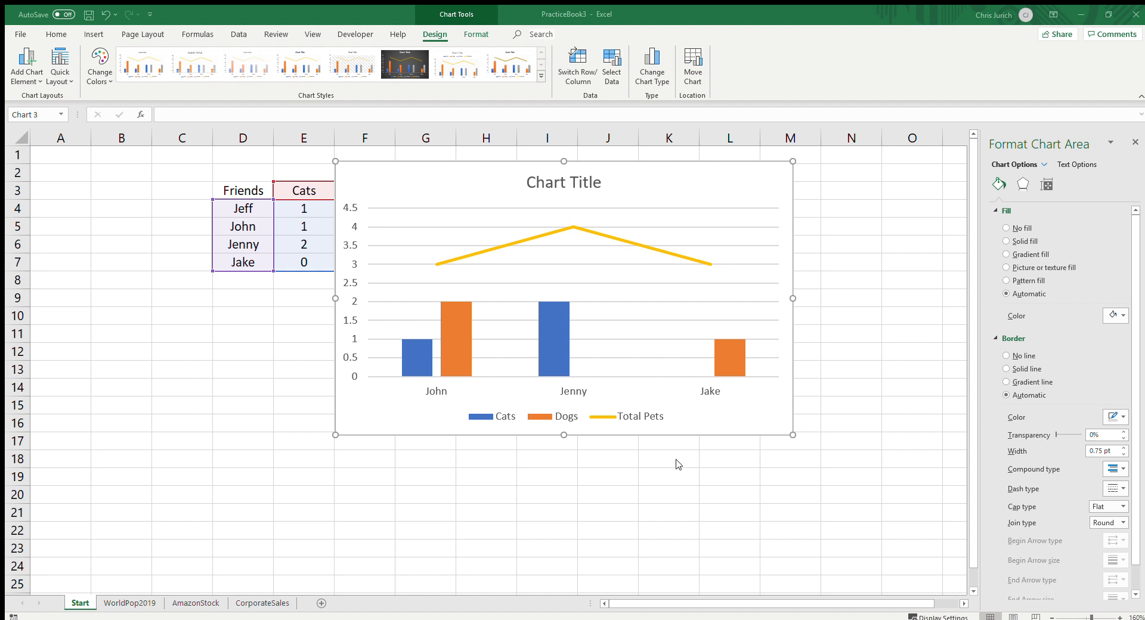
Step: Change the chart to a 100% stacked area chart, and restore all friends and series in its filter
click(679, 477)
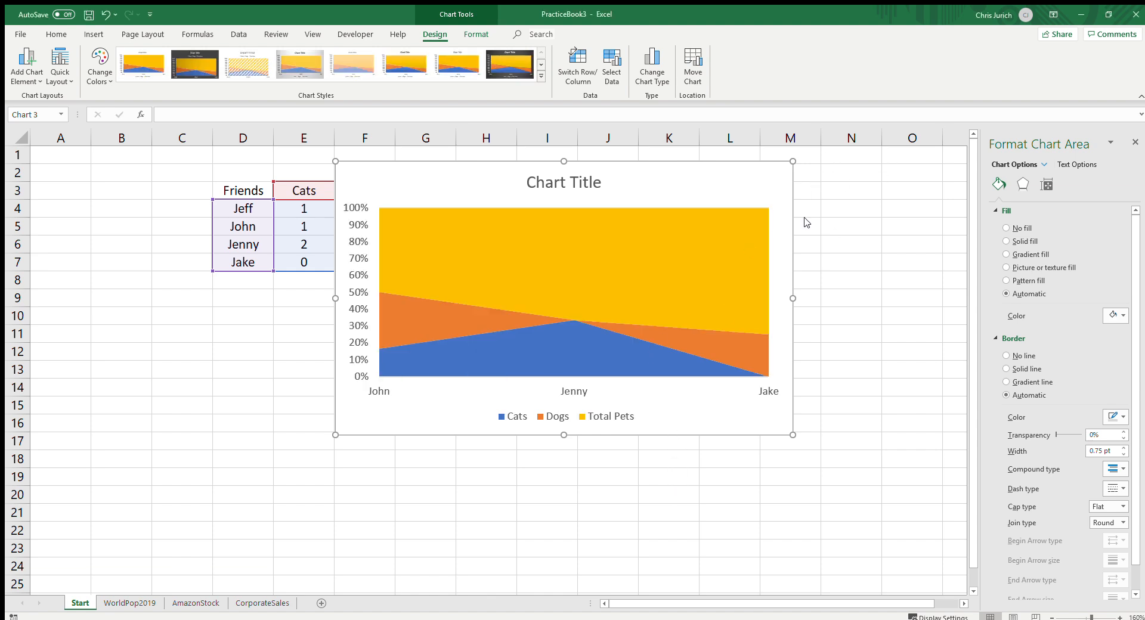
key(Delete)
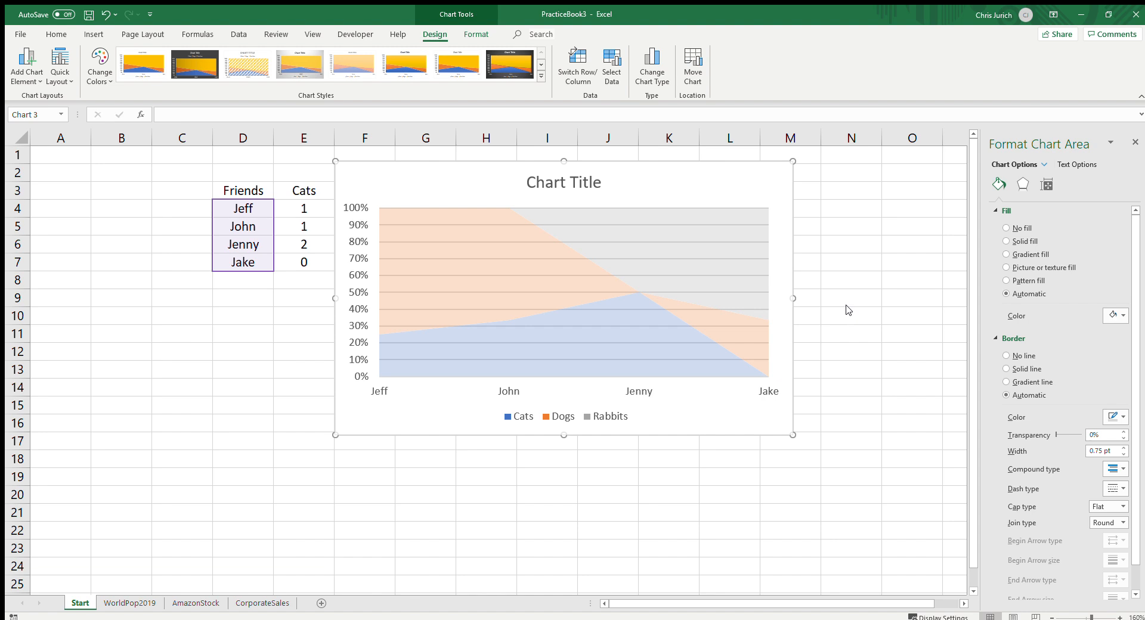
click(840, 453)
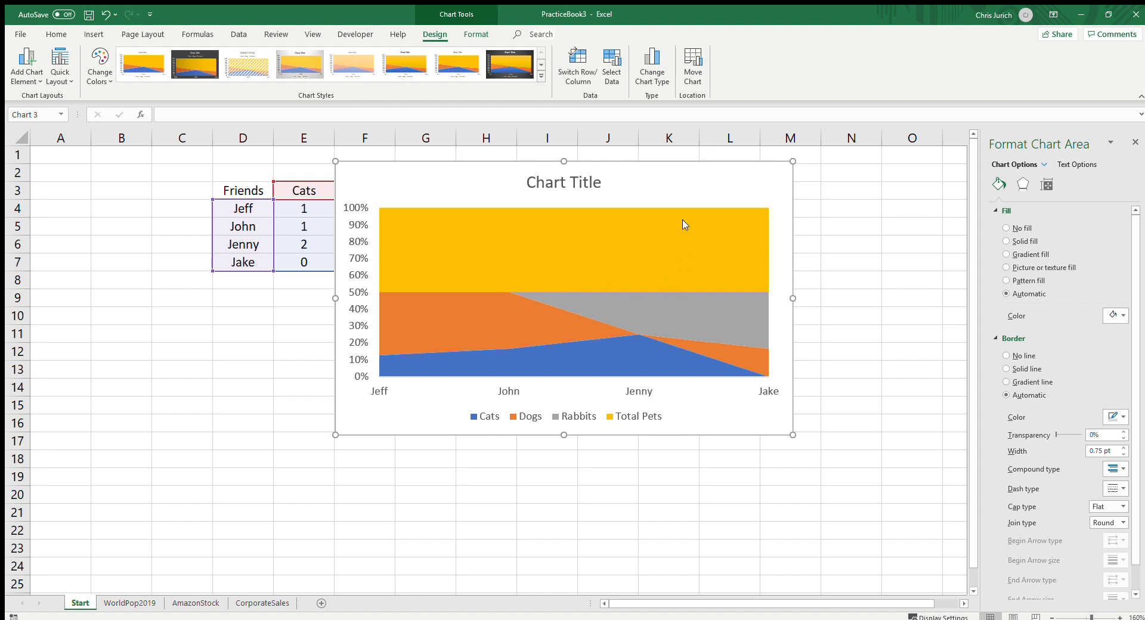
Step: Move the area chart down to uncover the table's upper rows, and filter out the Total Pets series
drag(724, 173, 718, 256)
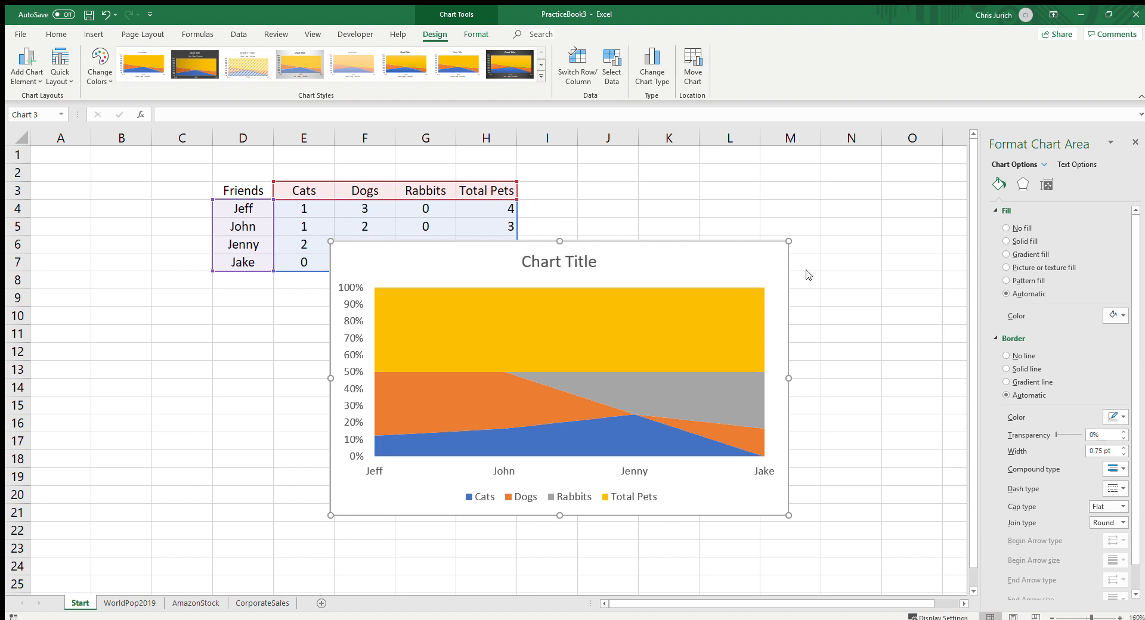
click(802, 290)
click(845, 529)
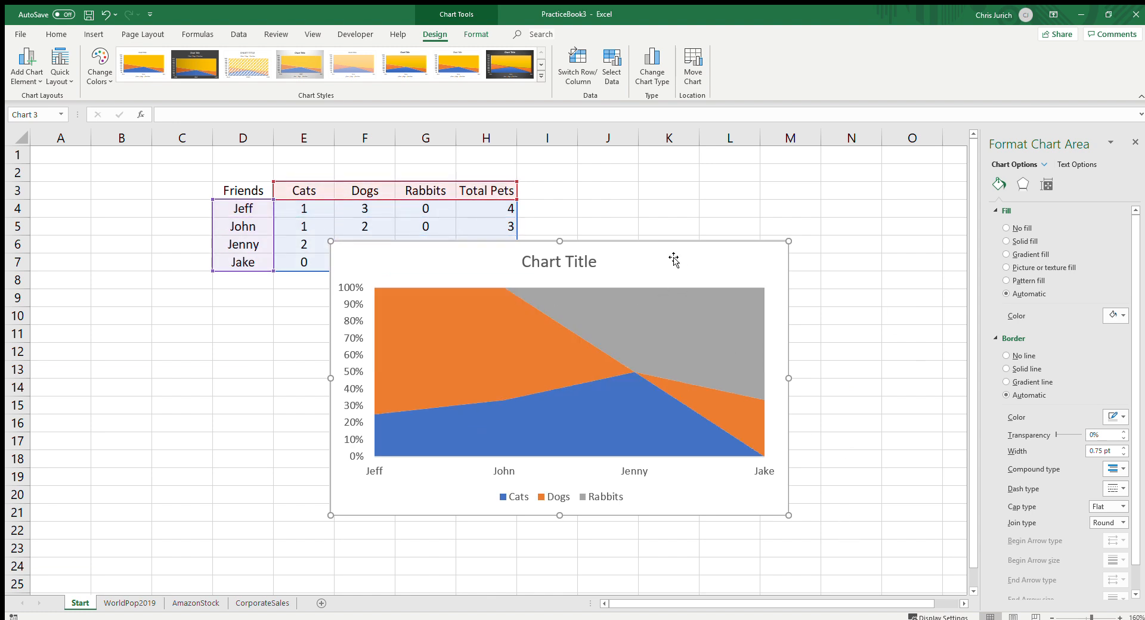
click(644, 213)
click(674, 259)
key(Delete)
Step: Retitle the chart "Distribution of Pets" in bold, dark blue 14 pt text
click(529, 262)
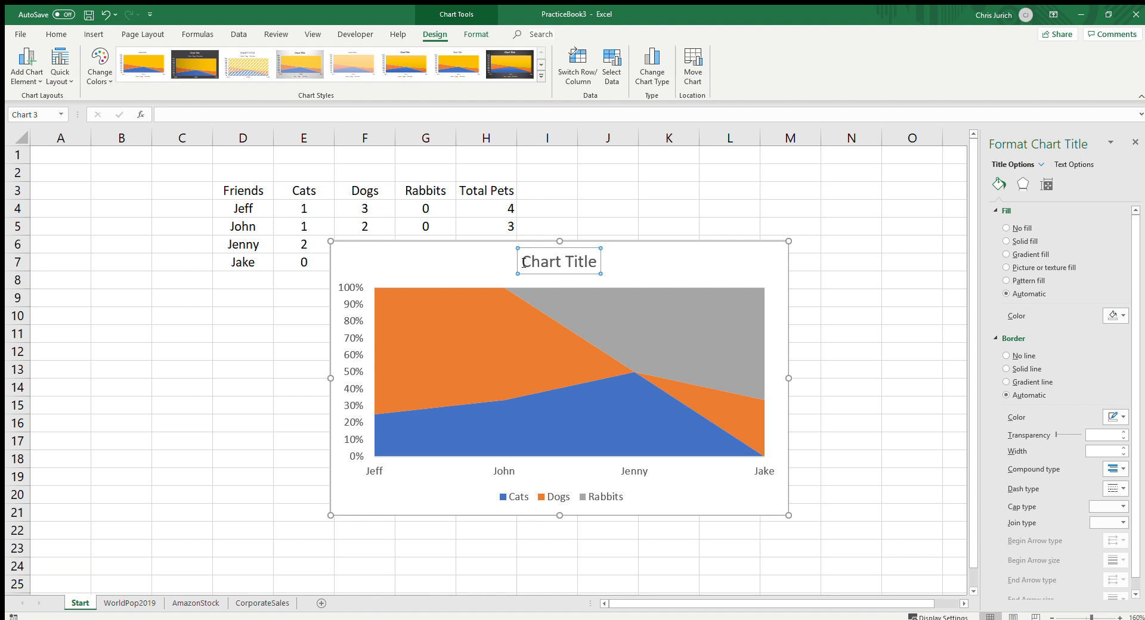
drag(523, 263, 594, 272)
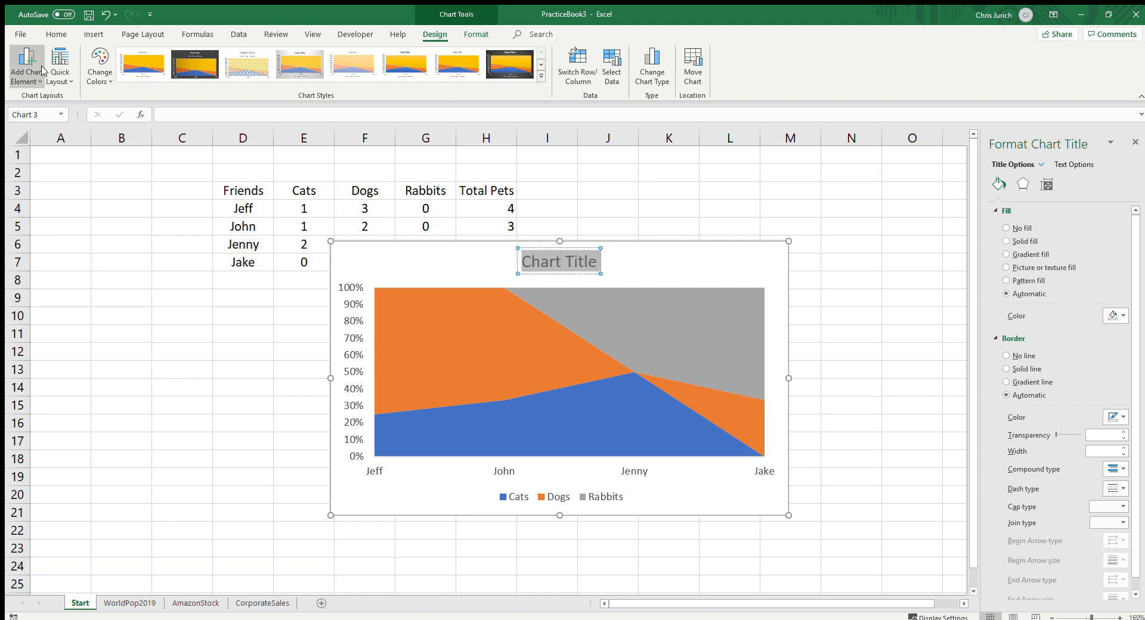
click(56, 34)
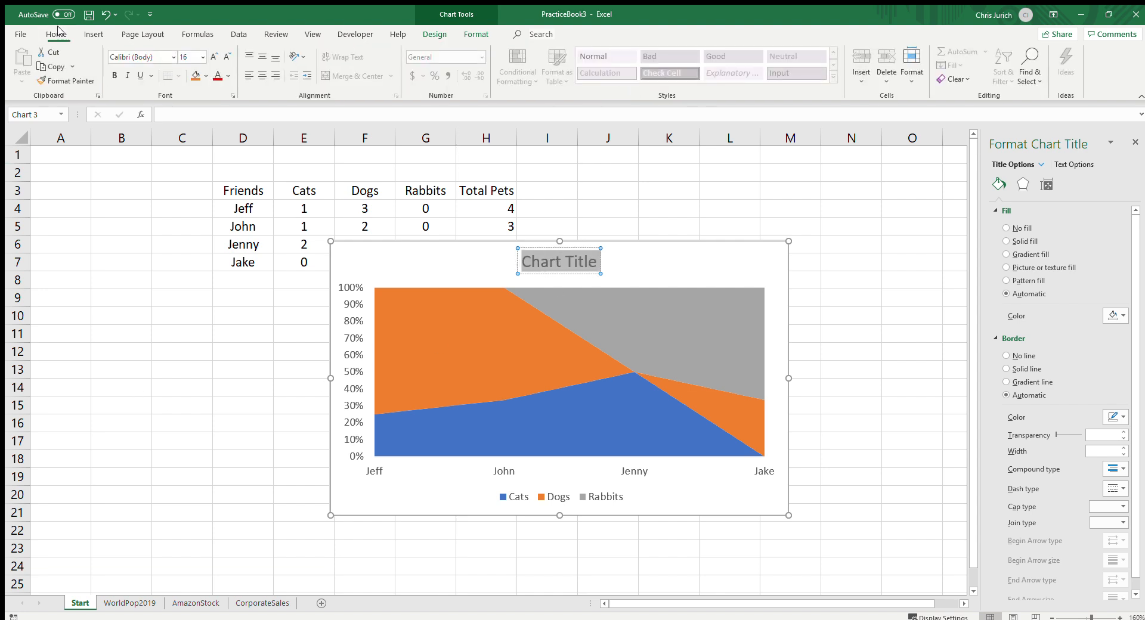
click(218, 76)
key(ctrl+b)
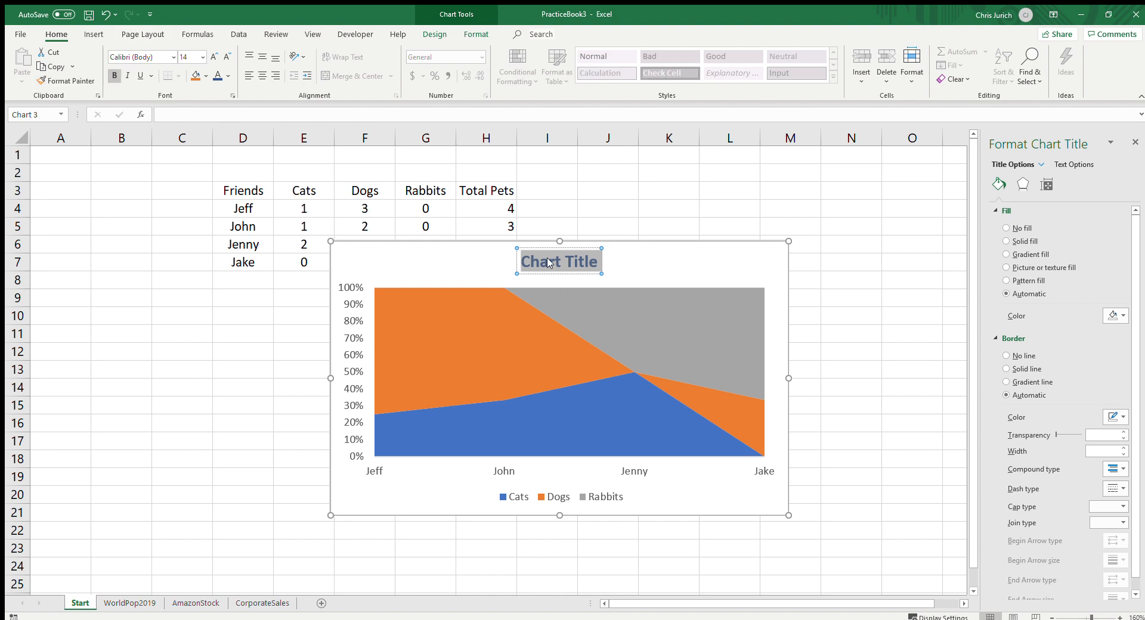
text(Distri)
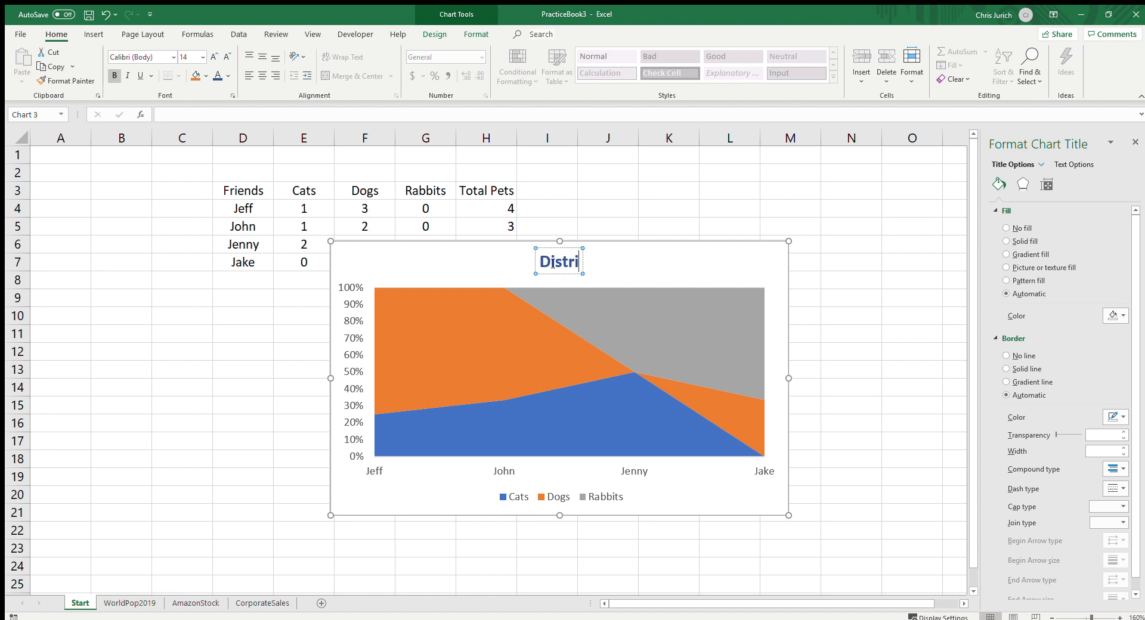
text(bution of Pets)
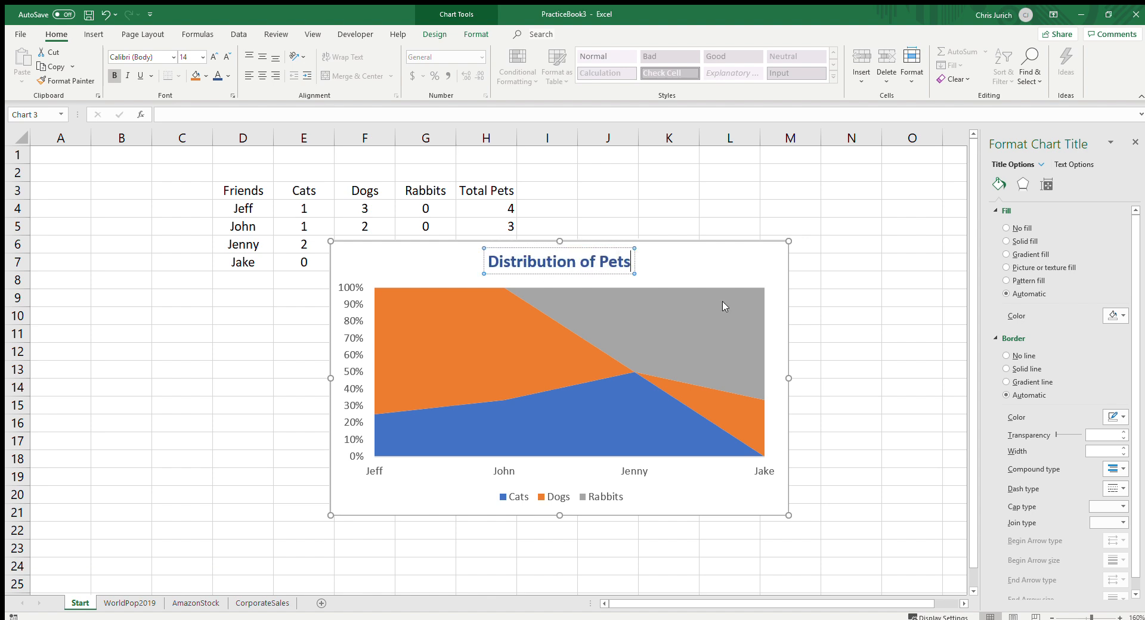
click(694, 263)
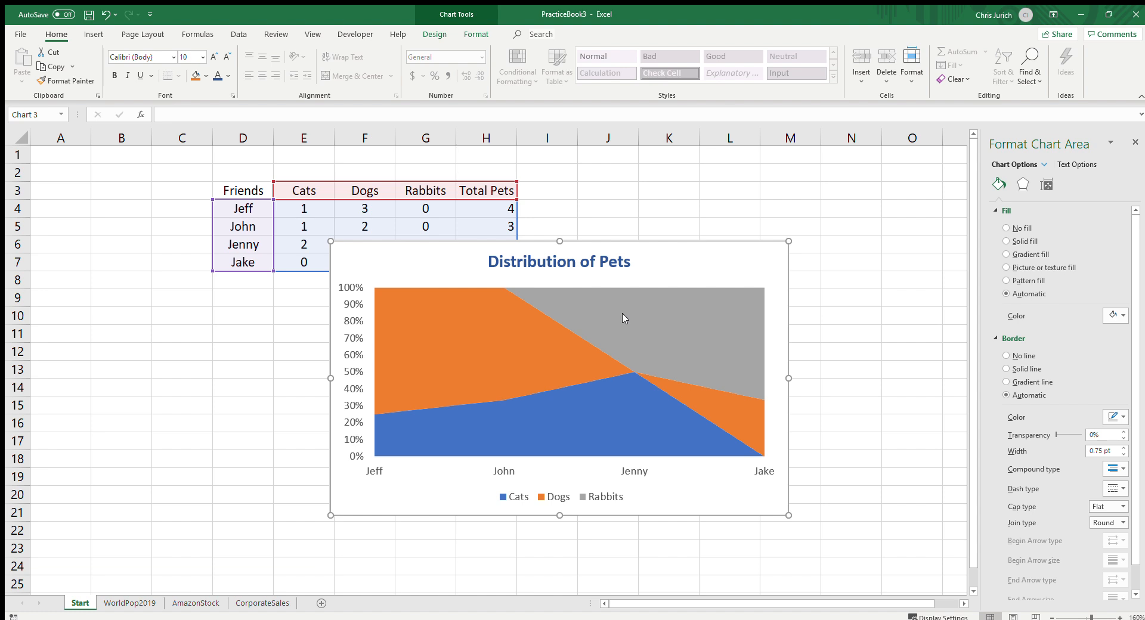
Step: Fill the Rabbits series with a diagonal stripe pattern using a dark gold foreground
click(593, 302)
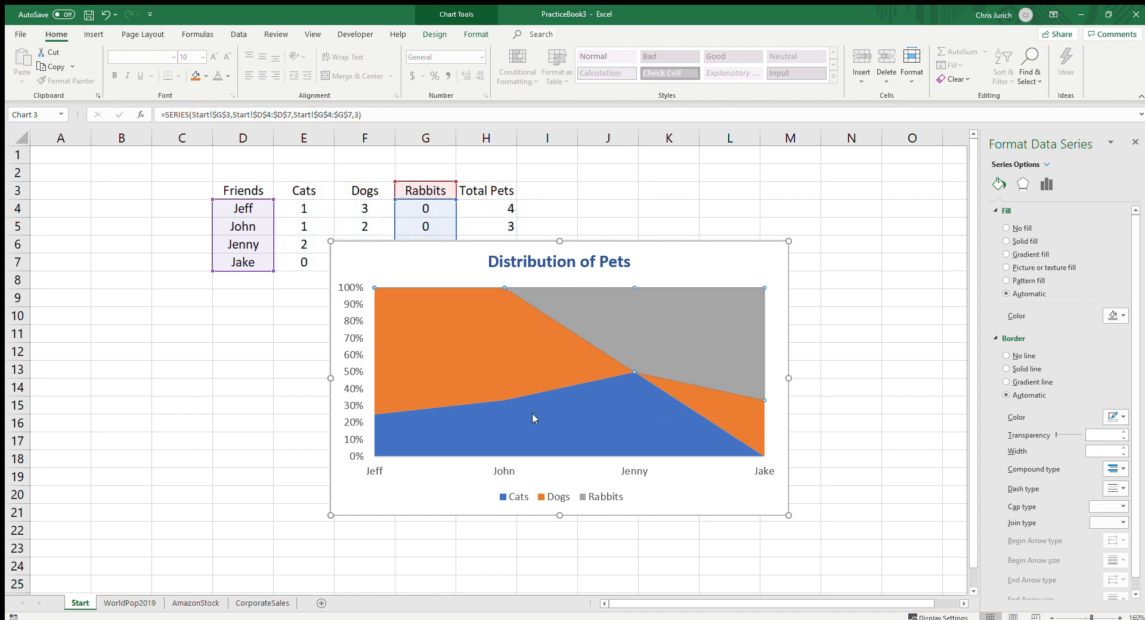
click(1045, 186)
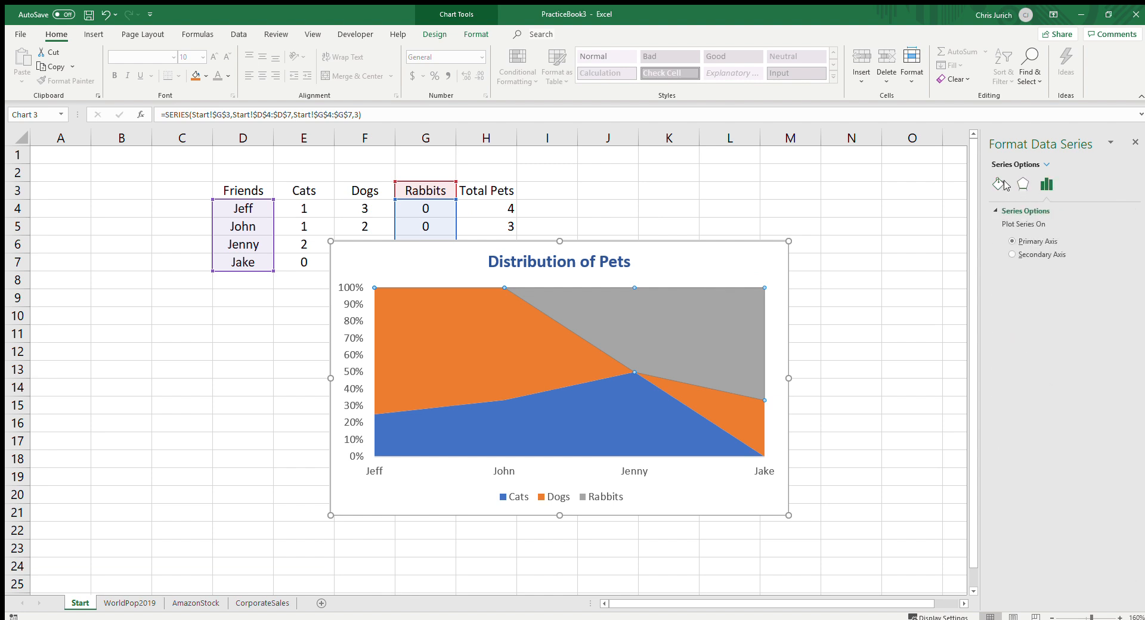
click(998, 183)
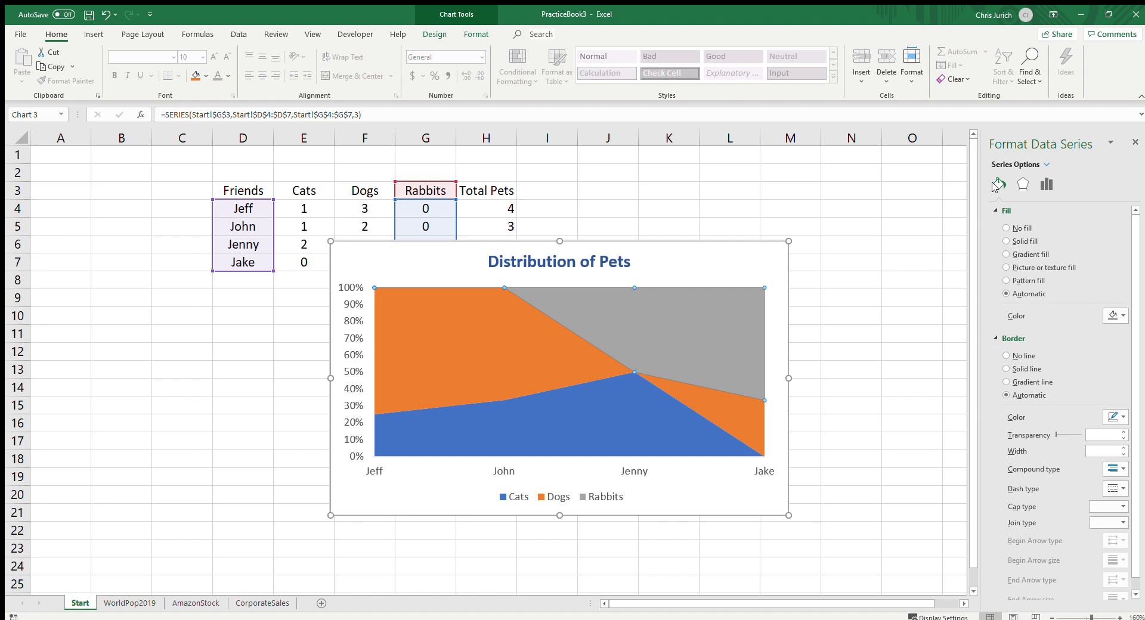
click(1022, 279)
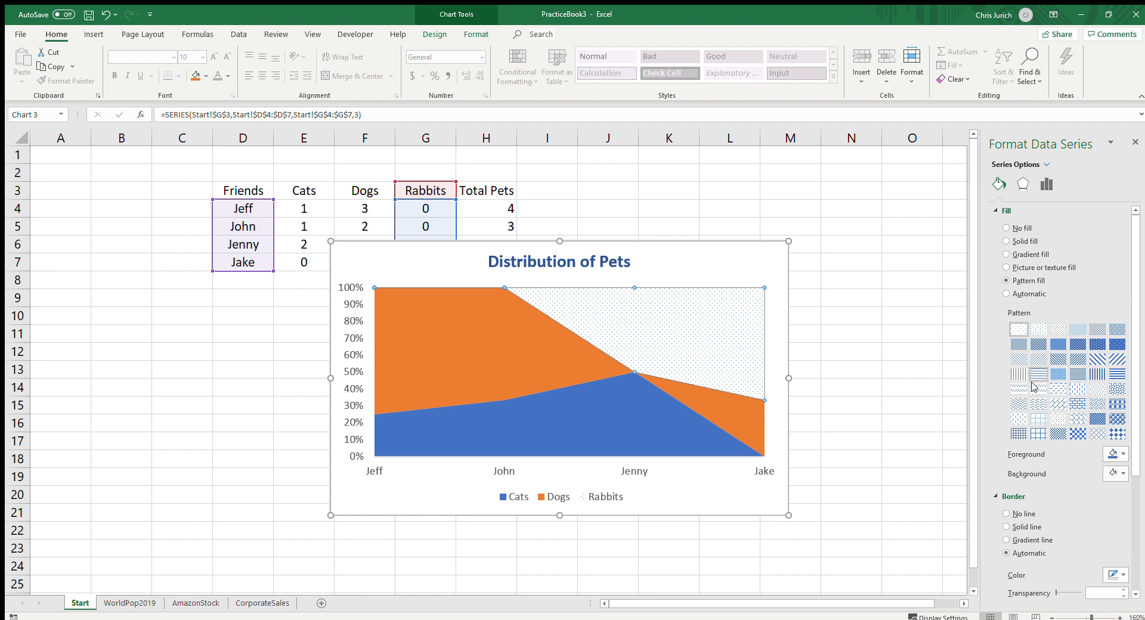
click(1118, 344)
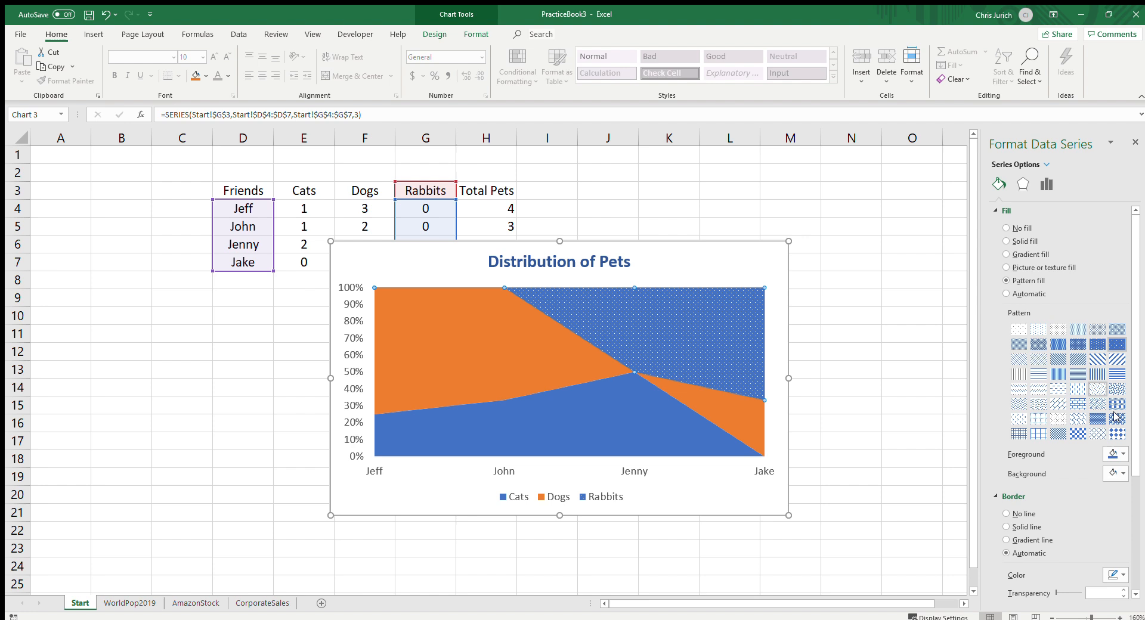
click(1090, 359)
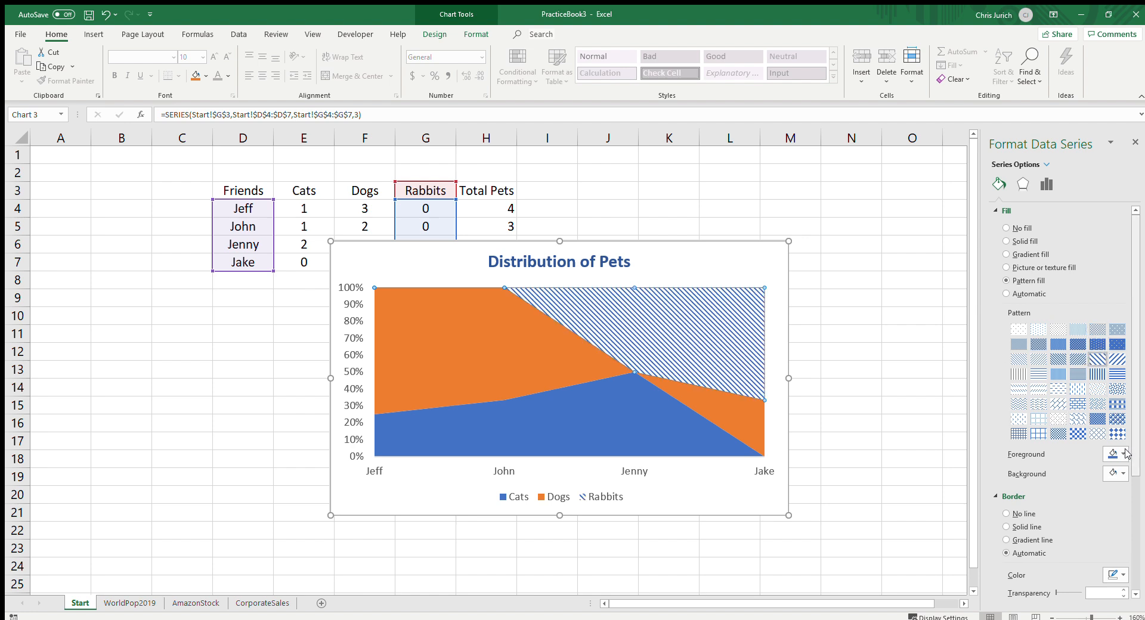
click(1118, 523)
click(843, 303)
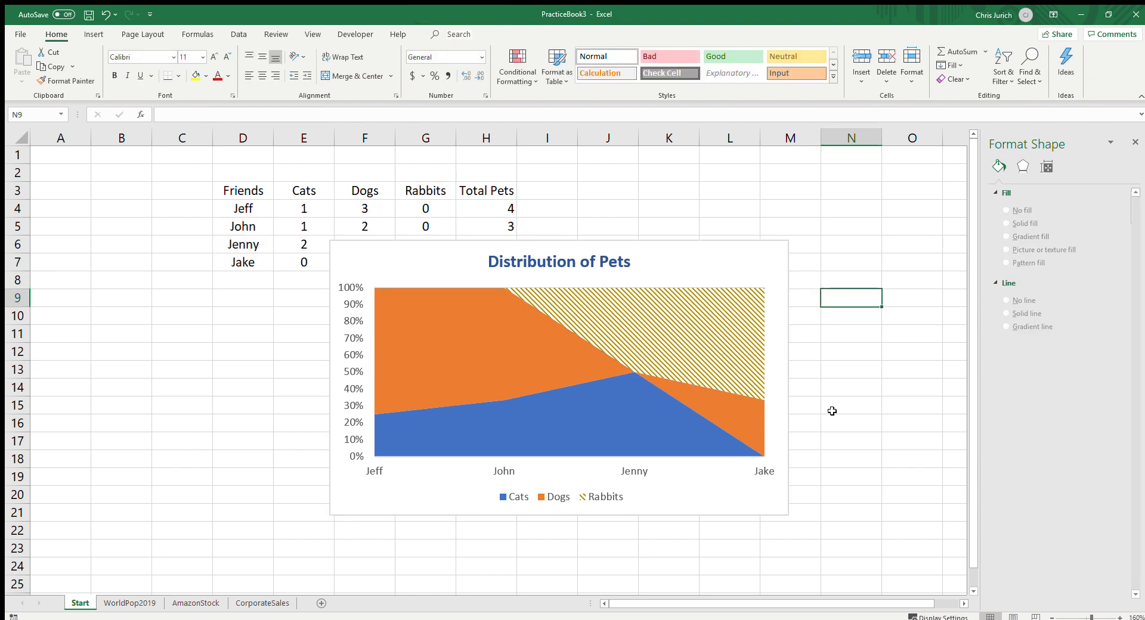
Step: Give the Cats series a solid dark green fill
click(603, 401)
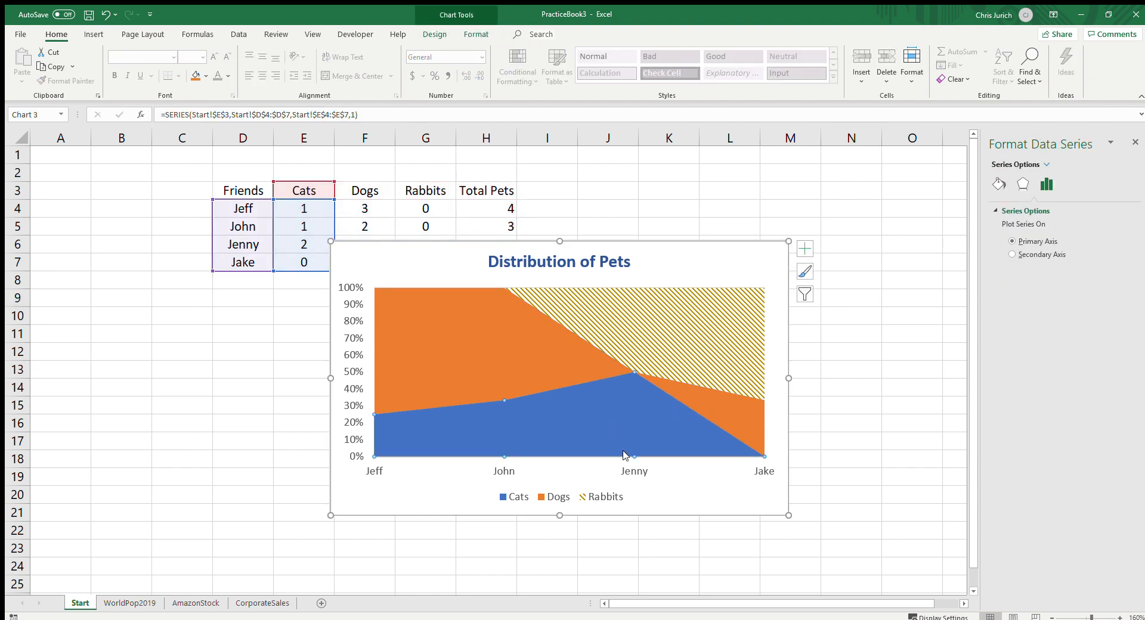
click(999, 183)
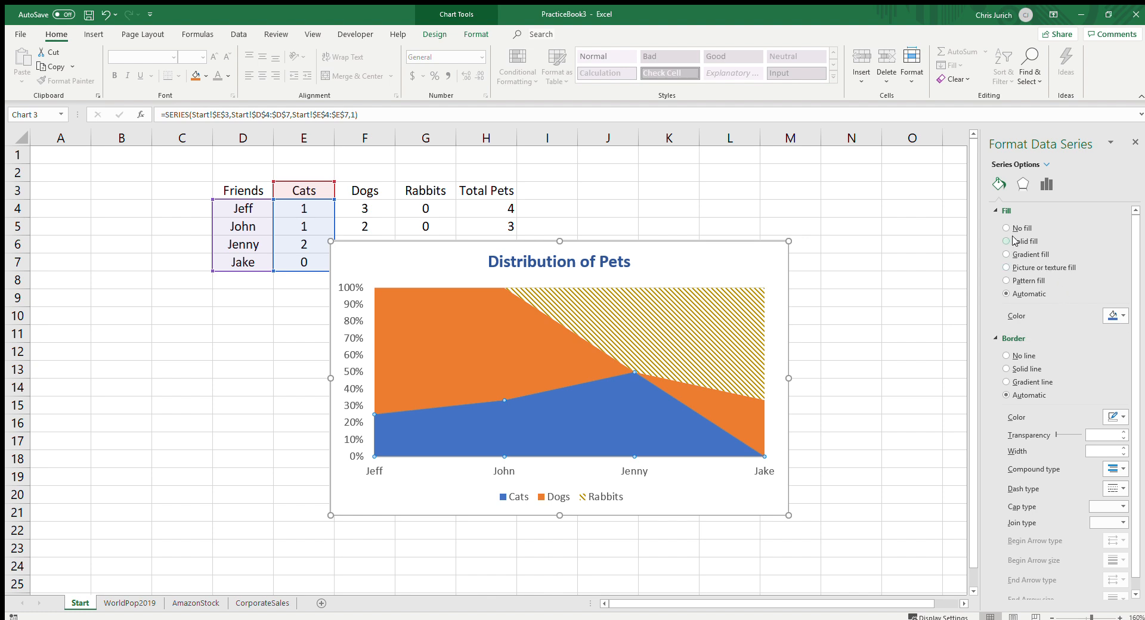
click(1013, 238)
click(1114, 318)
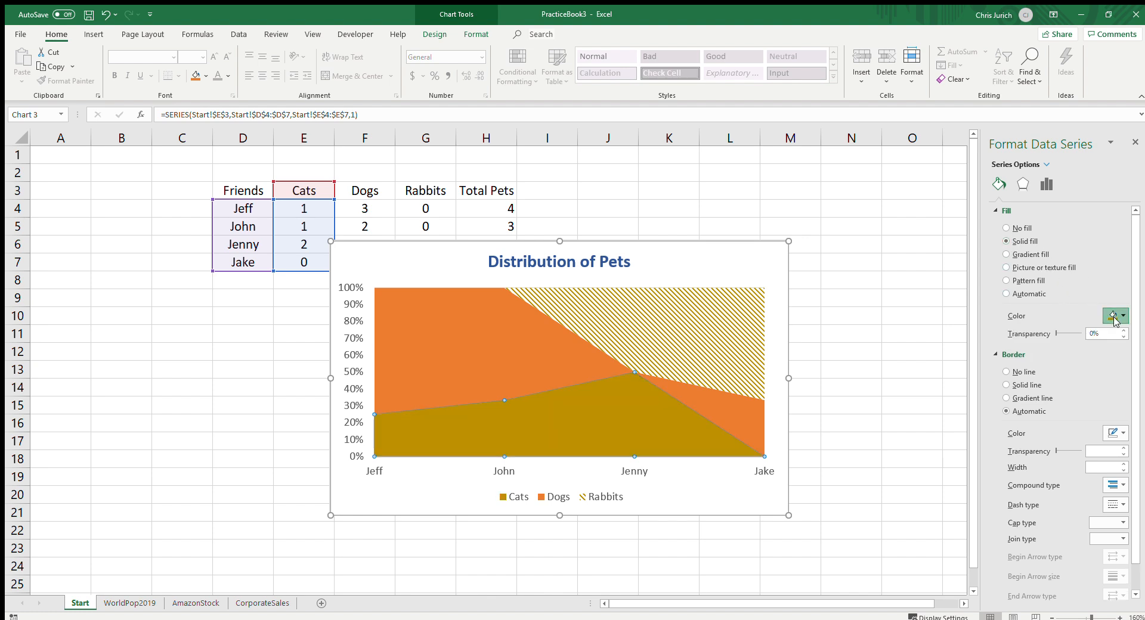
click(1137, 383)
Step: Recolor the Dogs series light blue
click(485, 340)
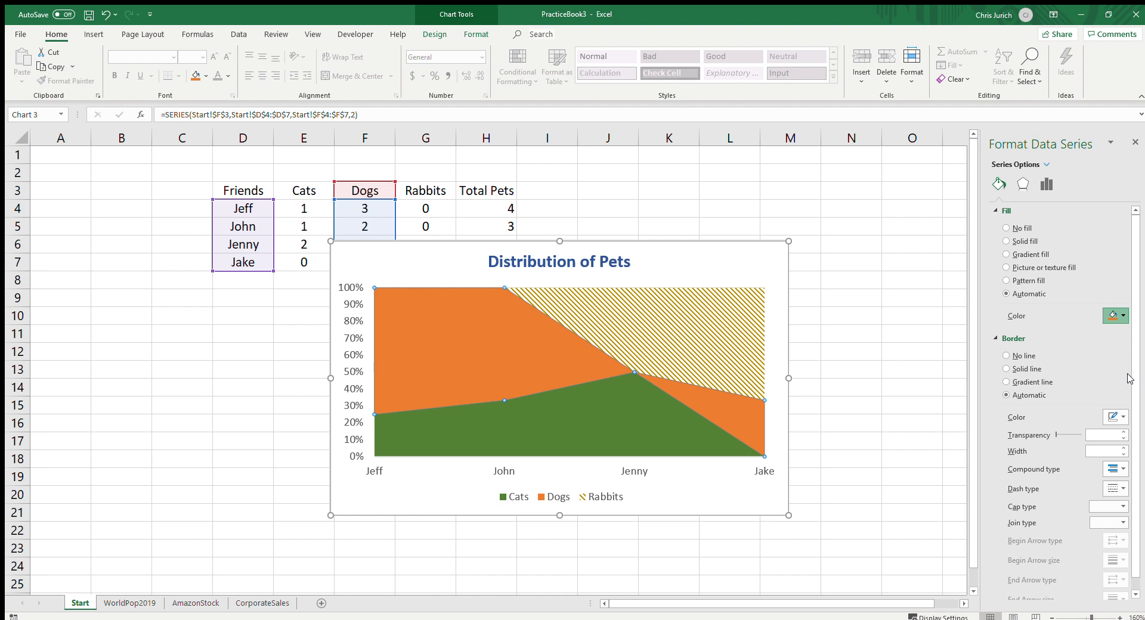
click(869, 333)
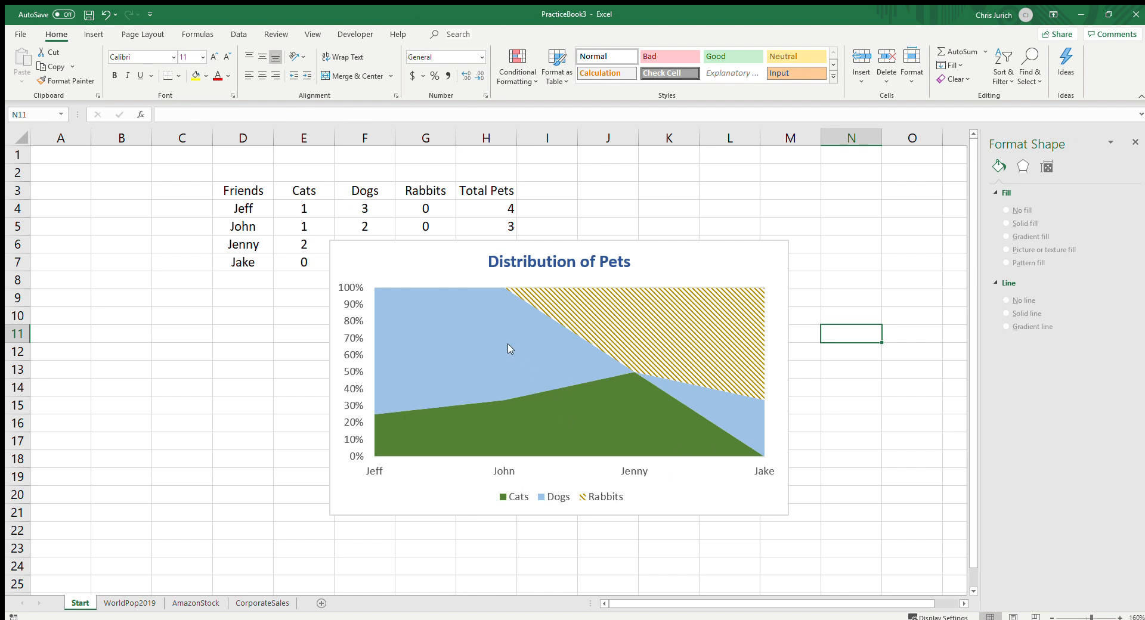
click(464, 334)
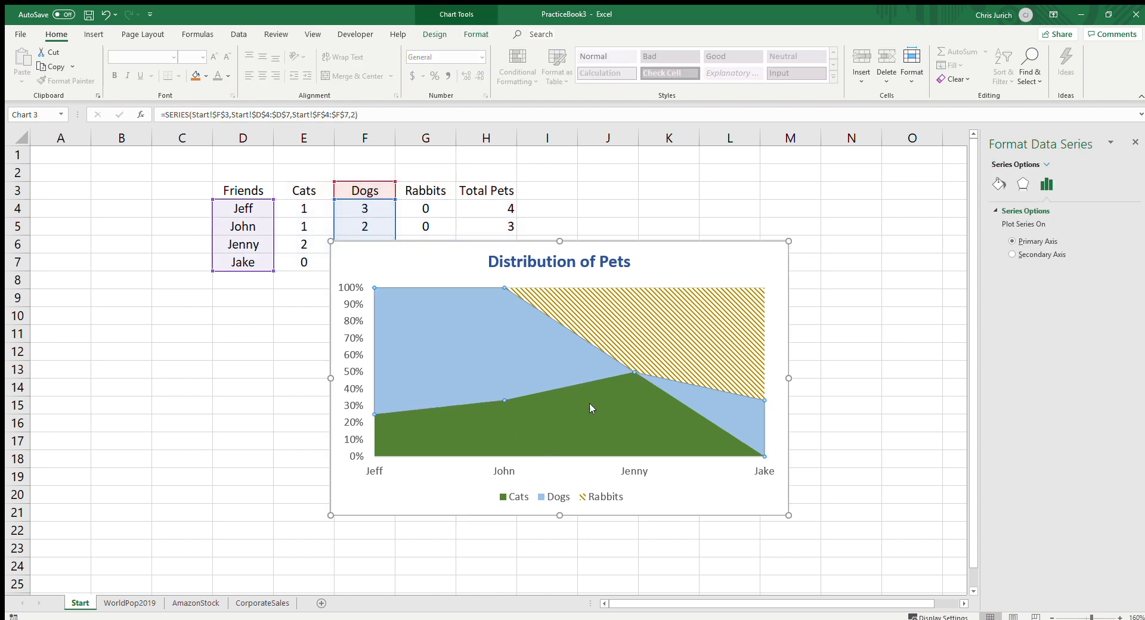
Step: Change the Dogs series to a dark blue fill by formatting its legend entry in the chart
click(542, 499)
click(542, 499)
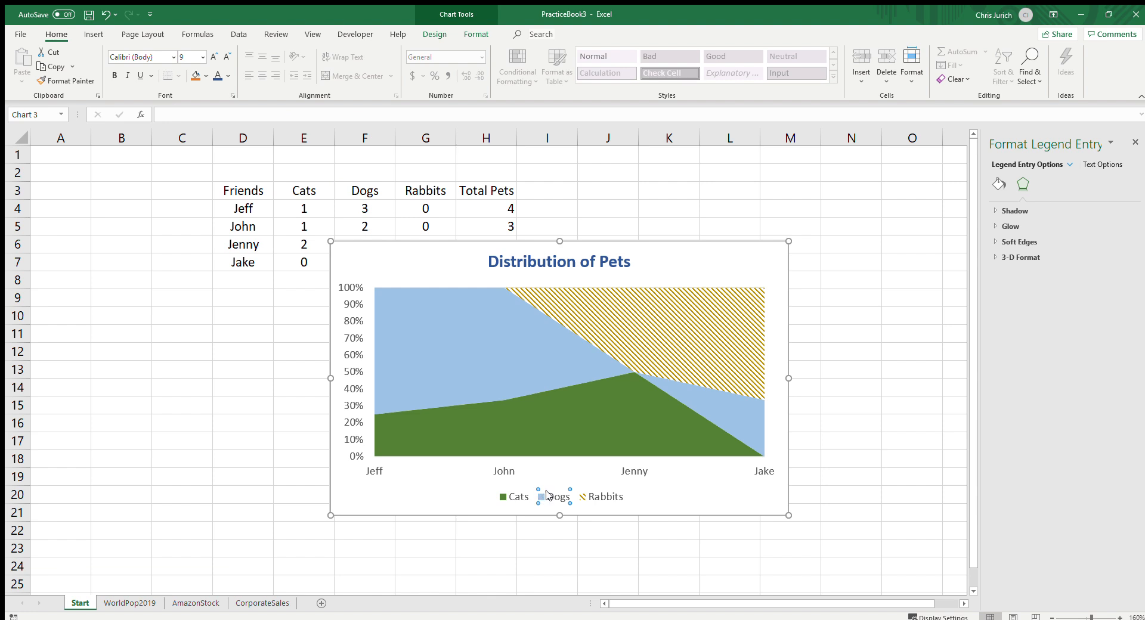
click(550, 491)
click(549, 493)
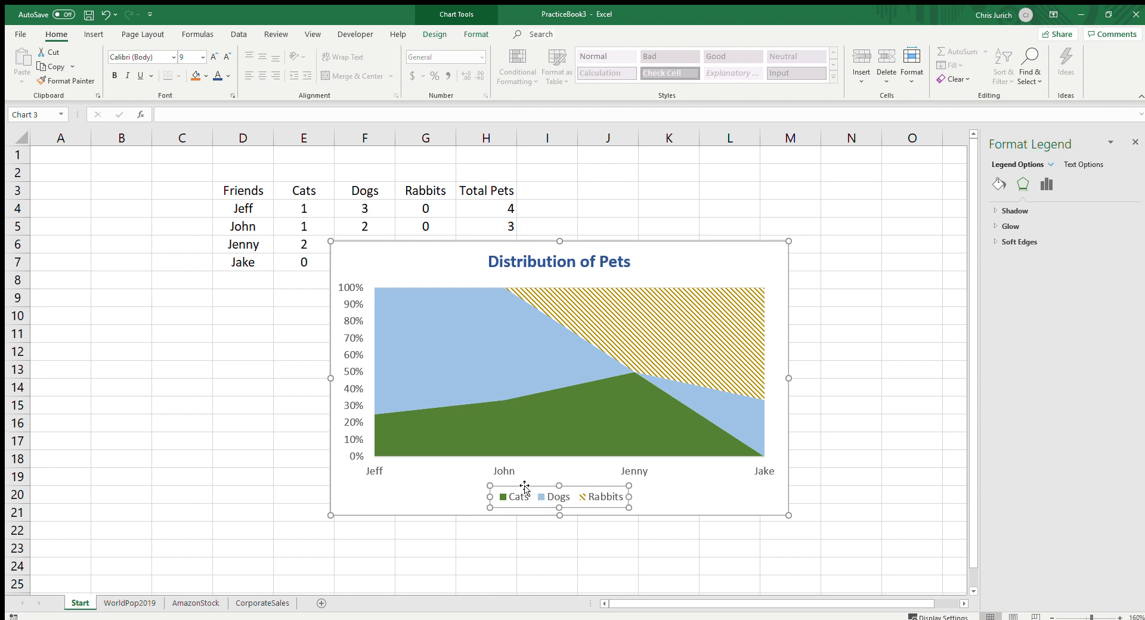
click(544, 498)
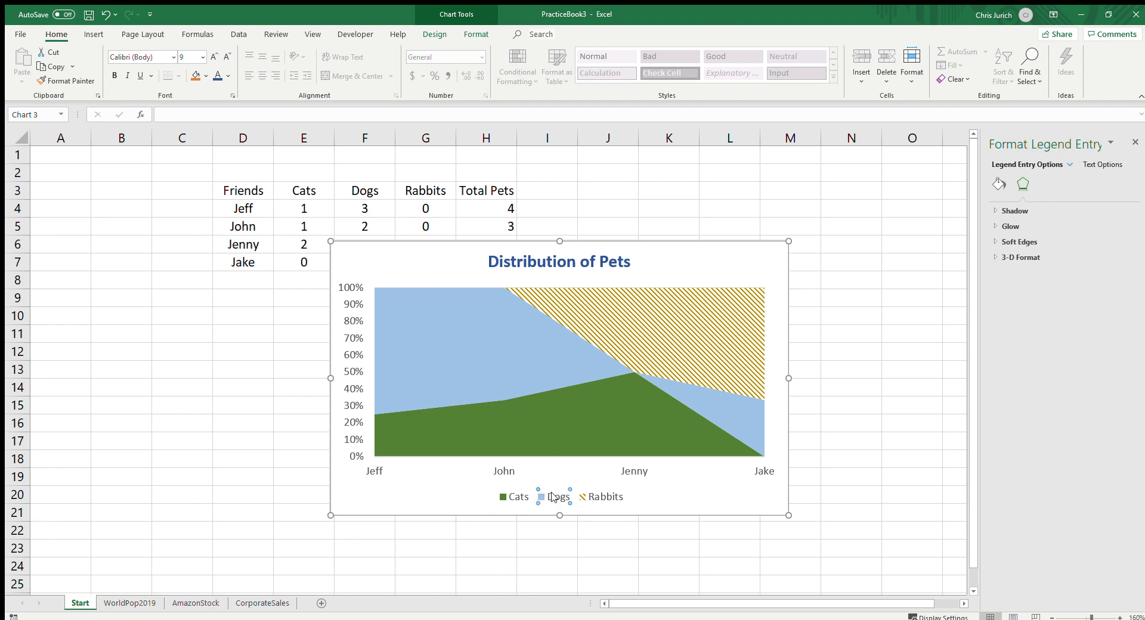
click(1000, 184)
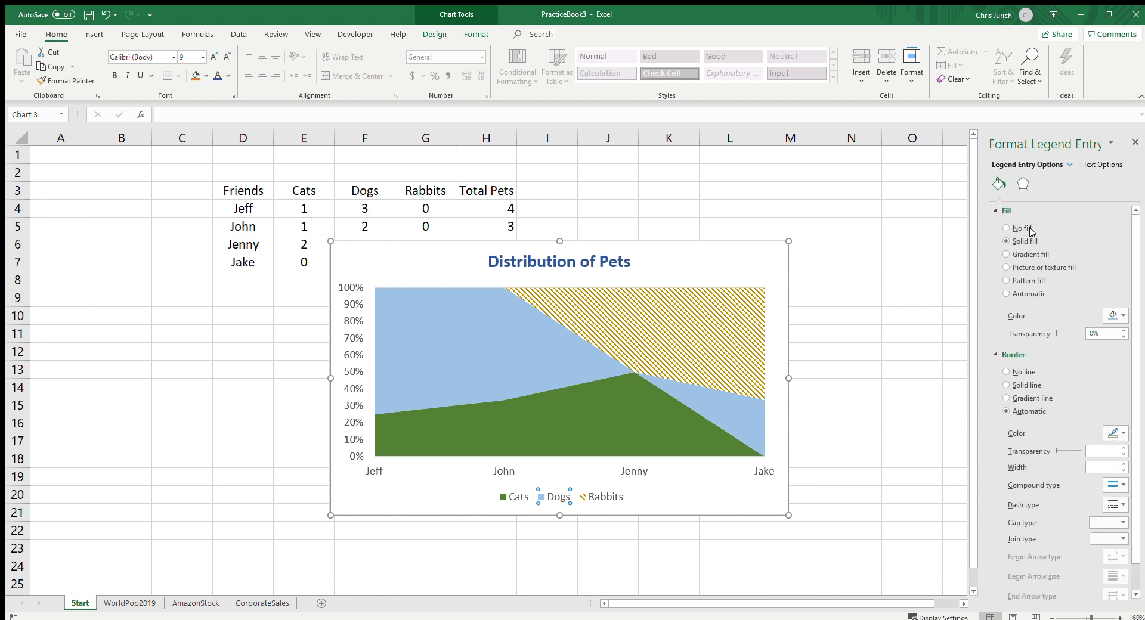
click(1105, 313)
click(1126, 385)
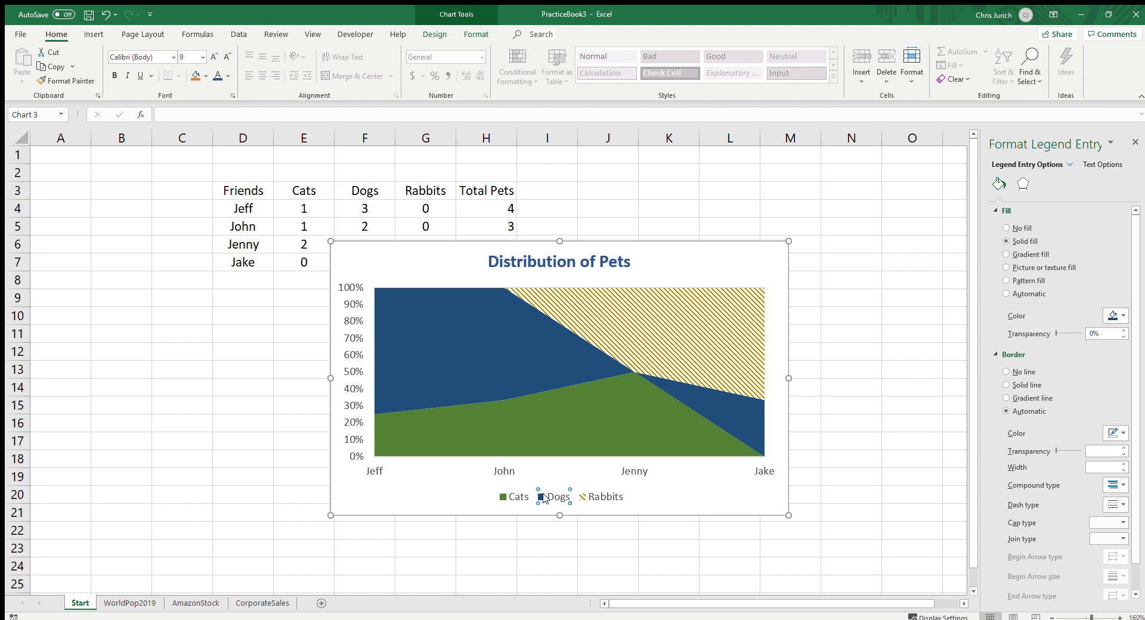
click(745, 464)
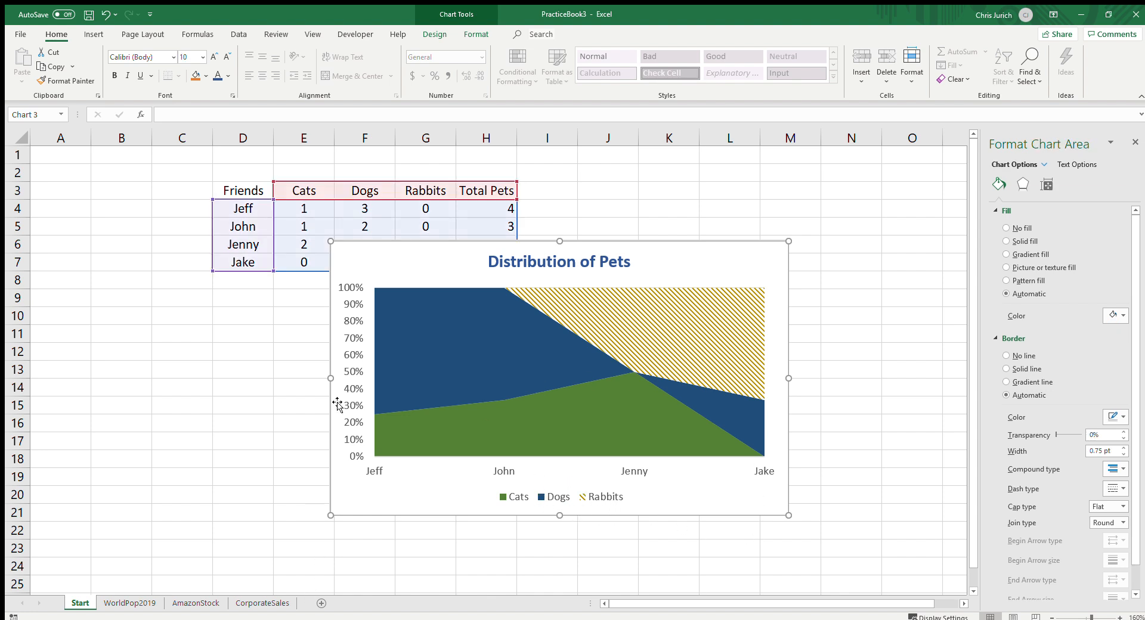
Step: On the WorldPop2019 sheet, autofit the Population column to its values and look through the country list
click(132, 603)
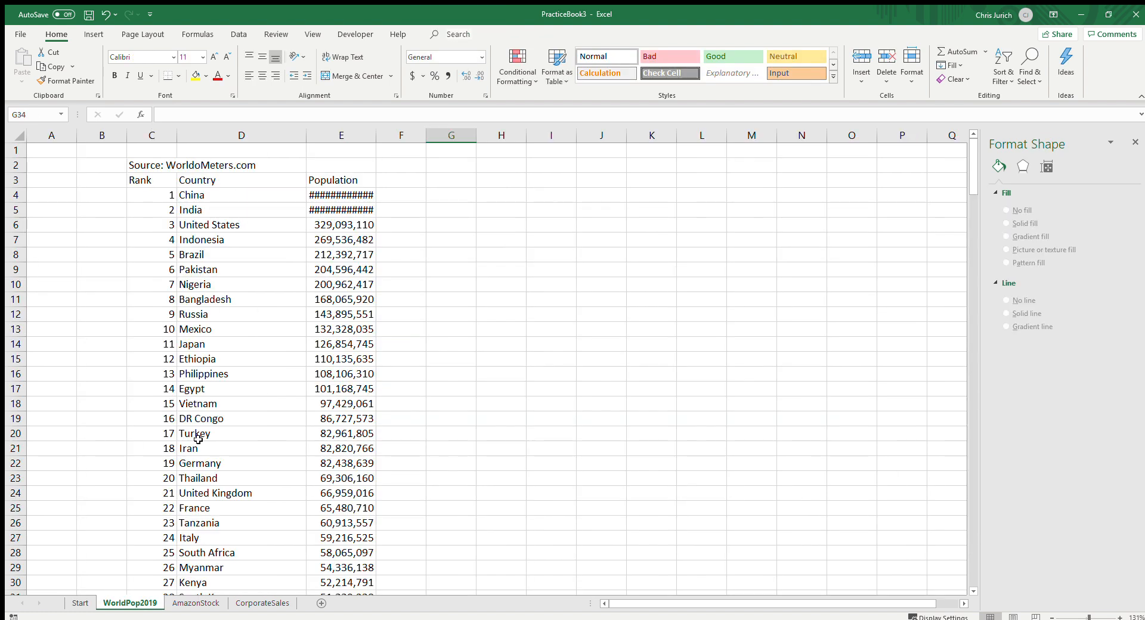
double_click(375, 136)
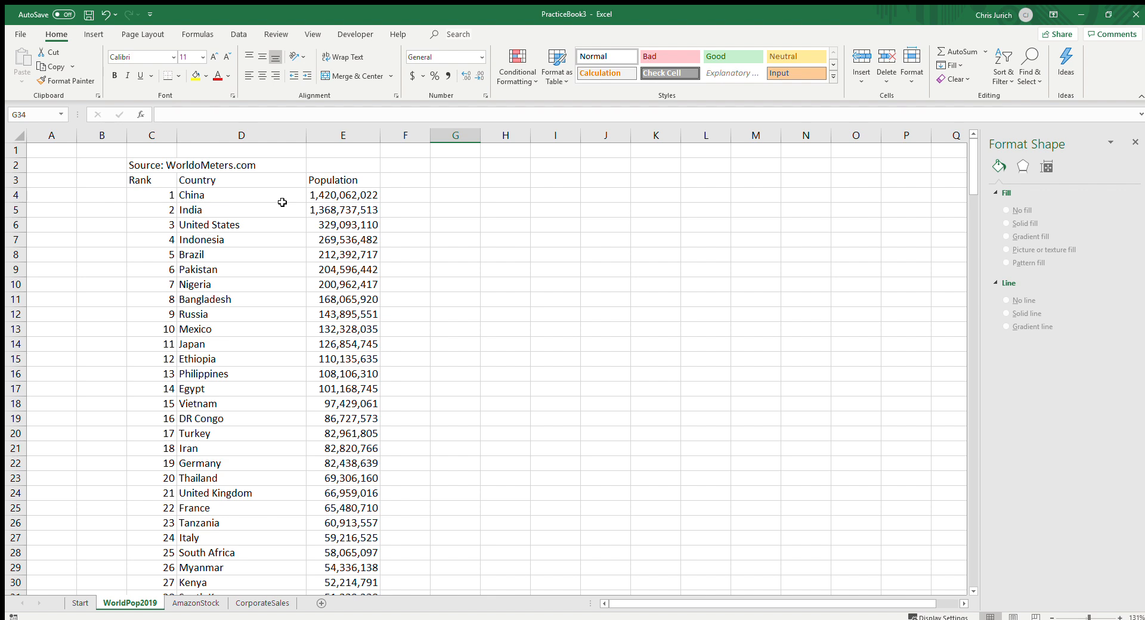
scroll(282, 203, down, 19)
scroll(282, 202, down, 20)
scroll(282, 202, down, 13)
scroll(282, 202, up, 12)
scroll(282, 202, up, 20)
scroll(282, 202, up, 16)
Step: Total all country populations in cell E2 with =SUM(E4:E236)
click(345, 165)
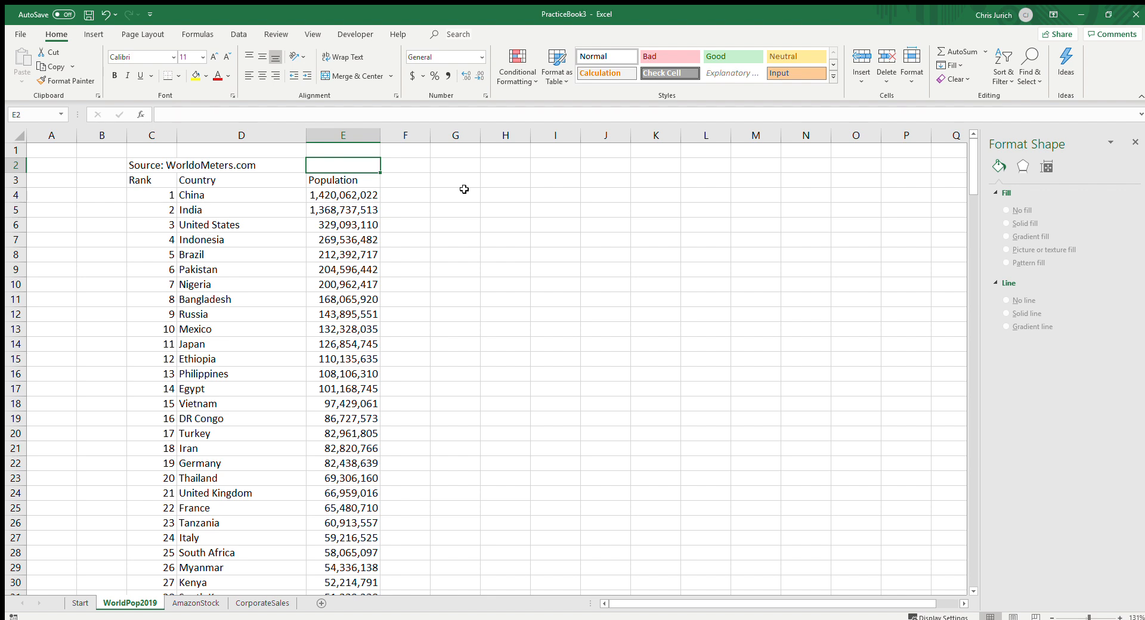
text(=SU)
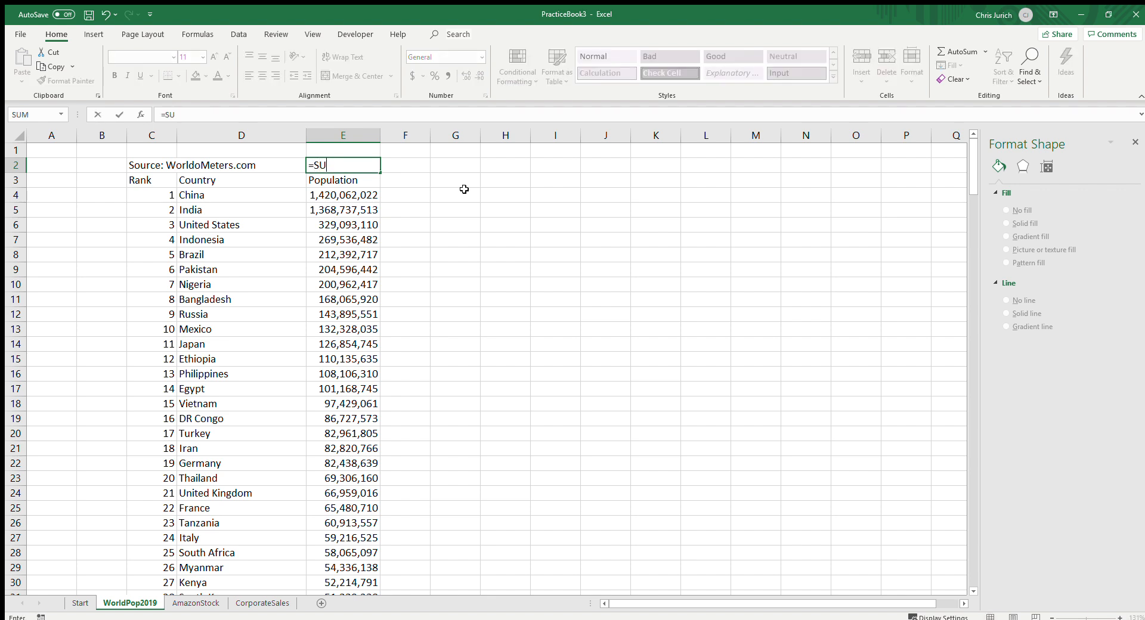
text(M()
key(Down)
key(Down)
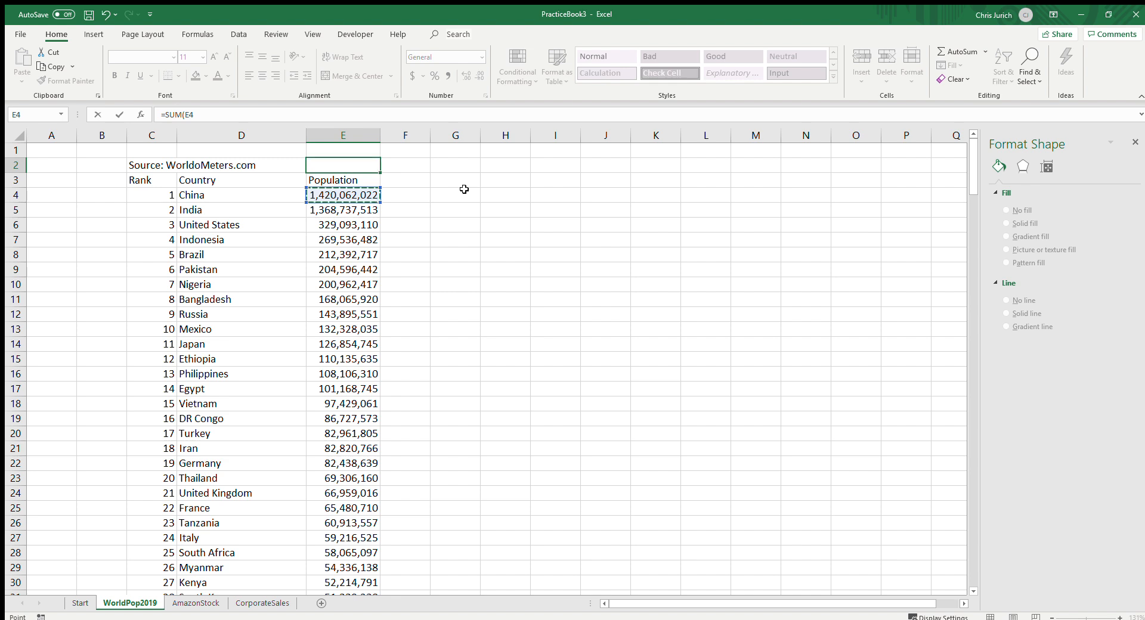
key(ctrl+shift+Down)
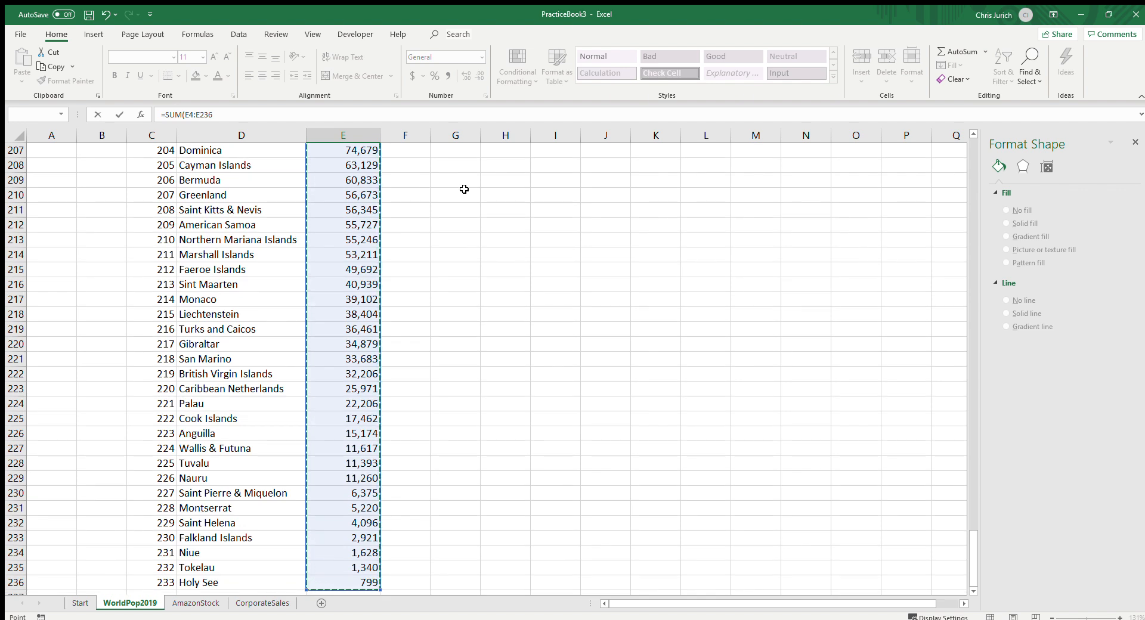
text())
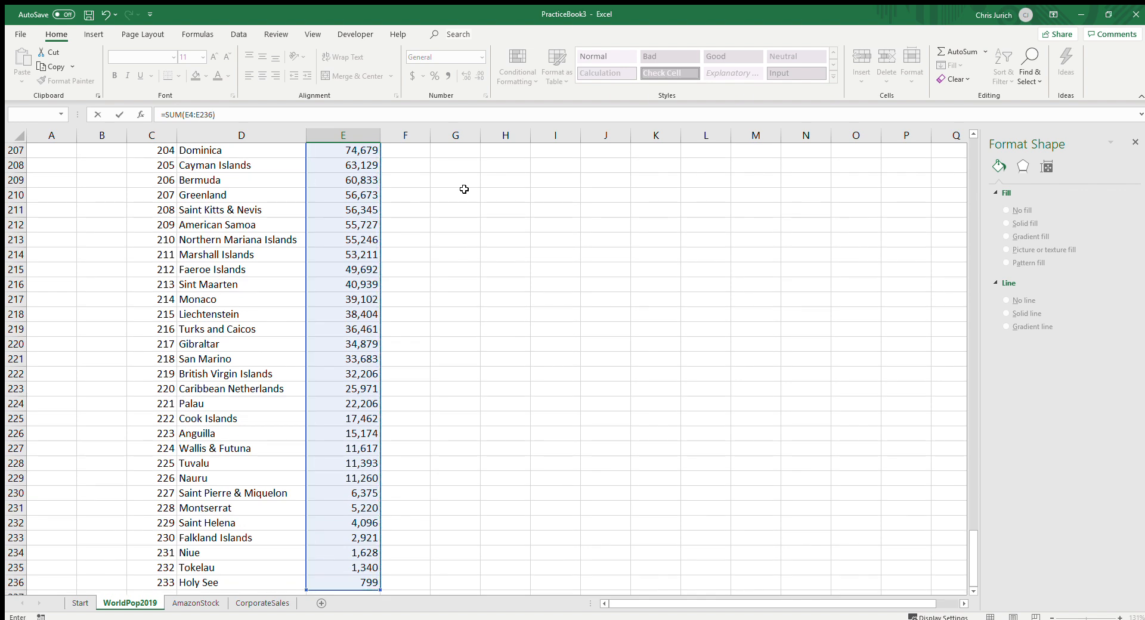
key(ctrl+Return)
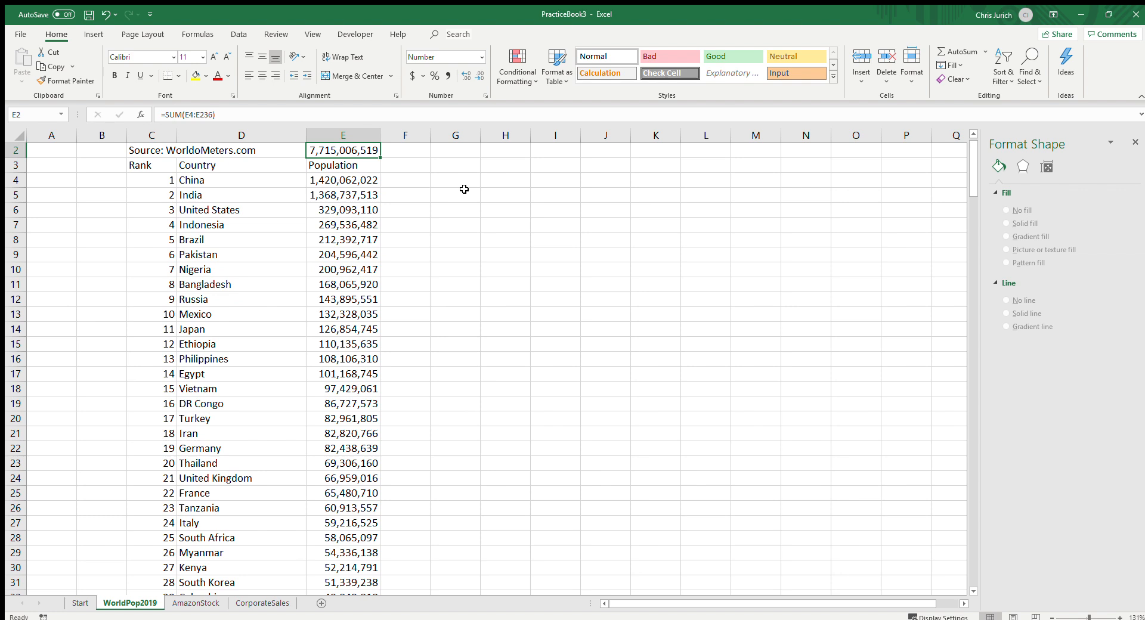
scroll(464, 189, up, 1)
click(408, 180)
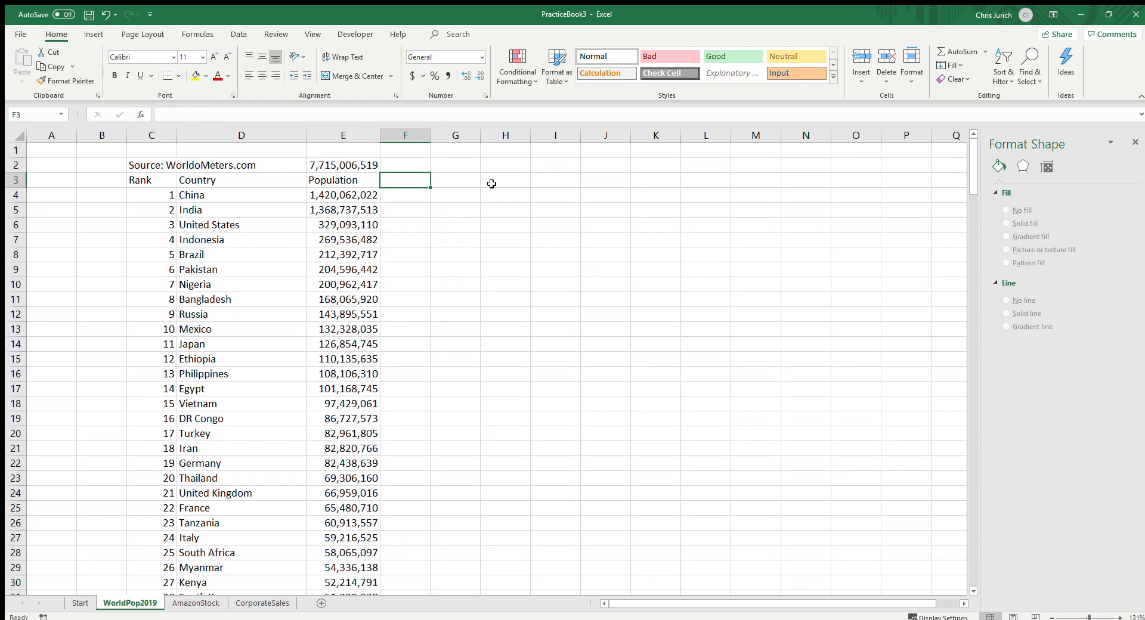
Step: Copy the rows for ranks 1 to 11 (C4:E14) to G4 and autofit column I to the pasted populations
mouse_move(156, 195)
mouse_down()
mouse_move(282, 331)
mouse_move(339, 352)
mouse_up()
key(ctrl+c)
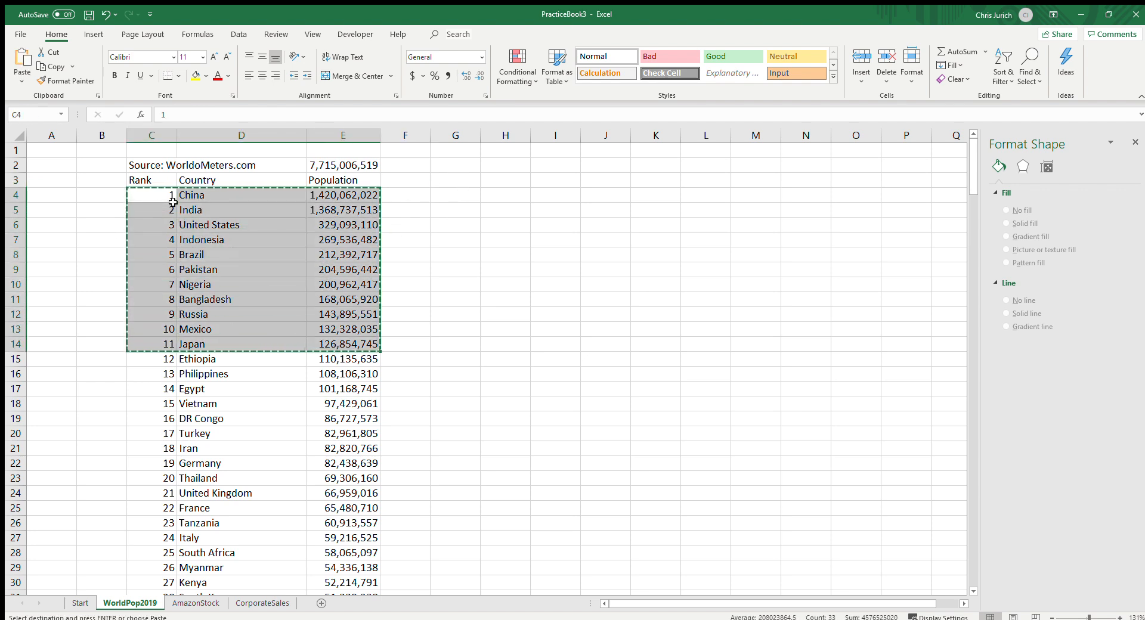
click(464, 190)
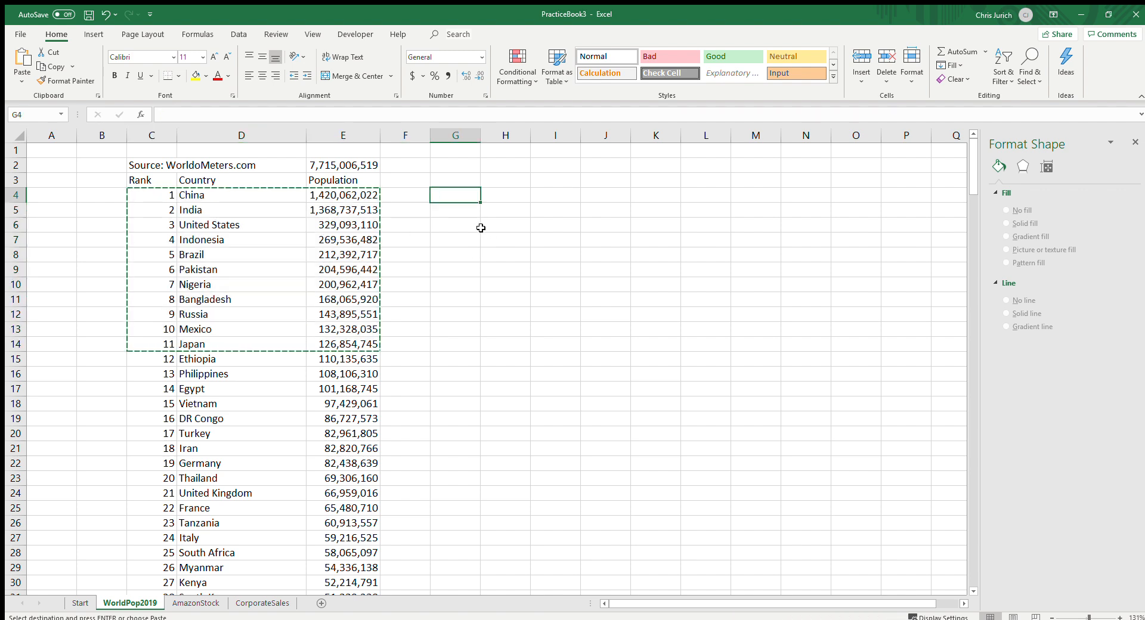
key(ctrl+v)
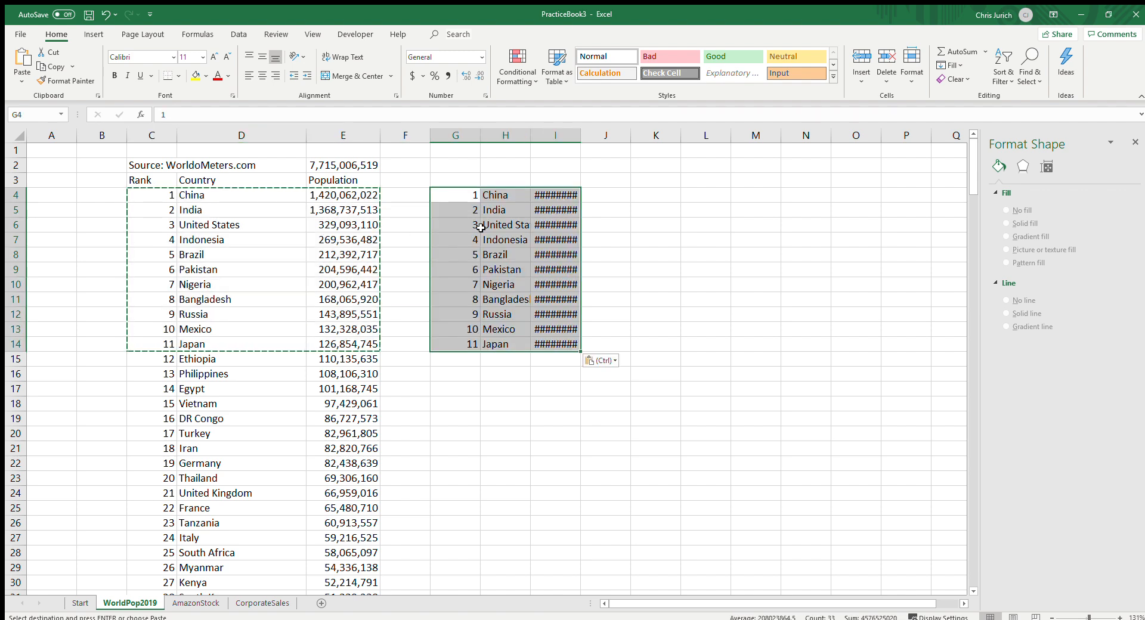
double_click(585, 135)
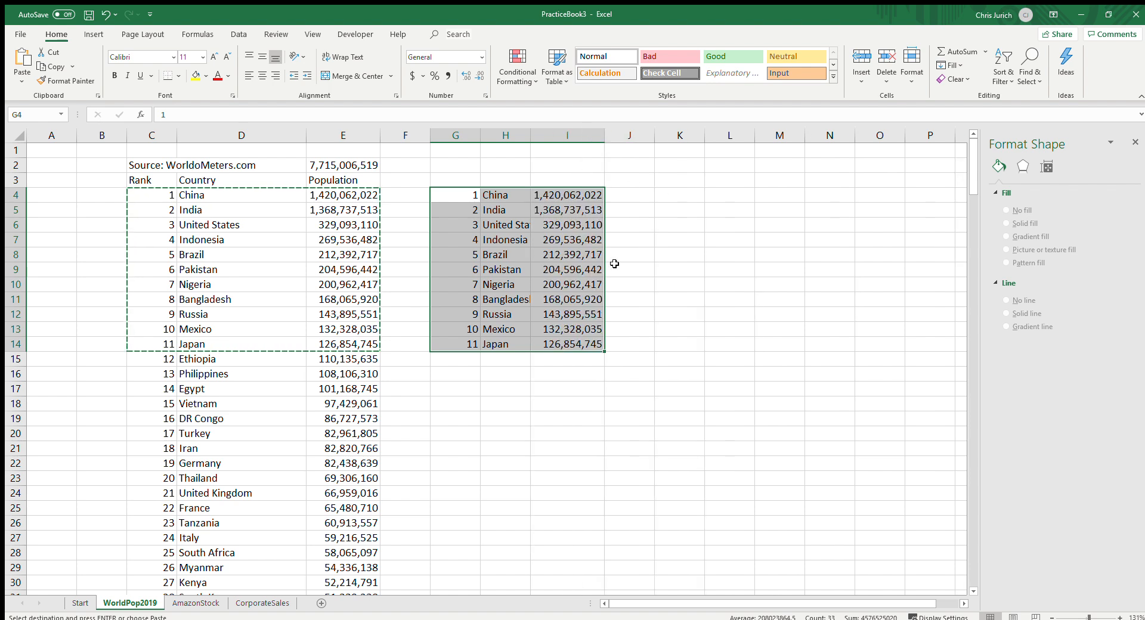
Step: Replace the country name at rank 11 in the copied list with "Other"
click(487, 346)
click(450, 340)
click(509, 341)
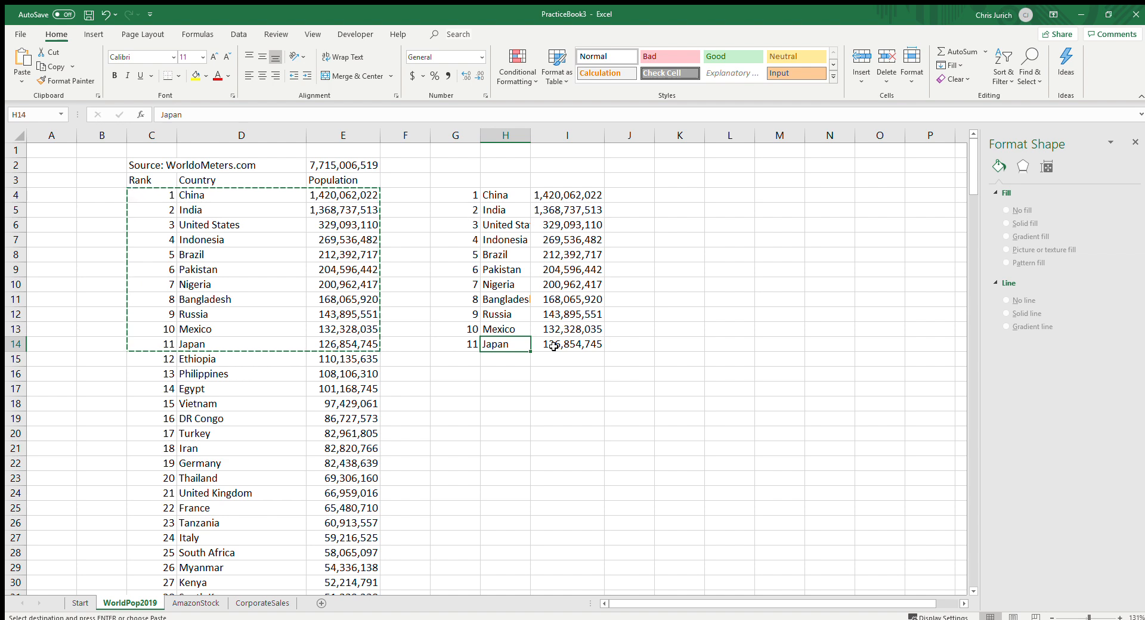
text(Other)
Step: Calculate the population for Other in I14 with =SUM(E14:E236)
click(554, 346)
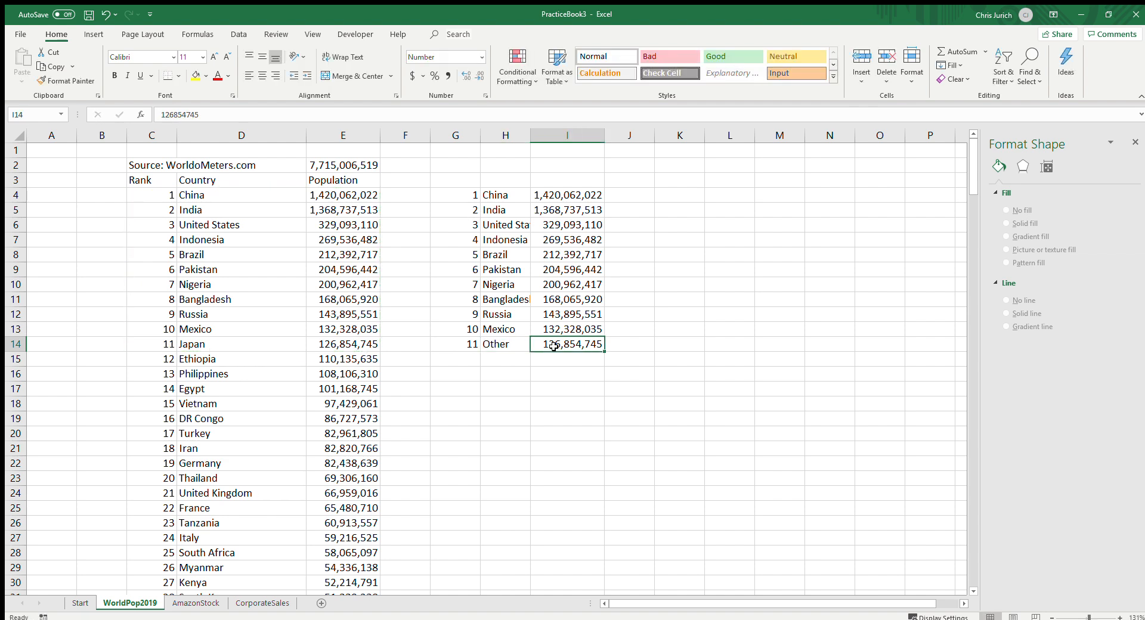
text(=SUM()
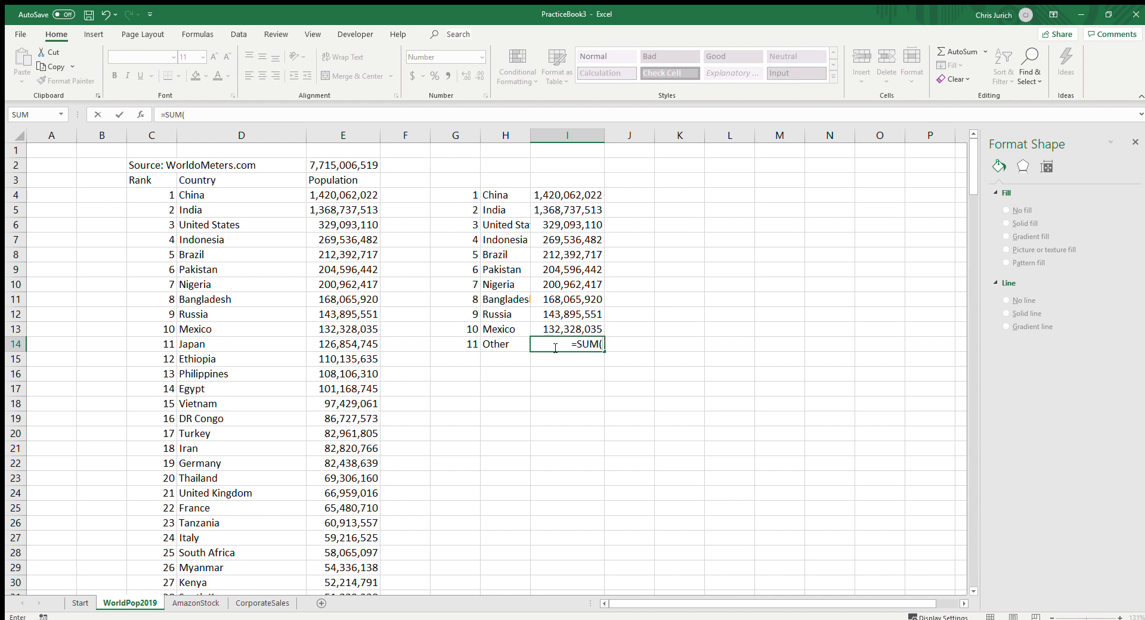
click(378, 345)
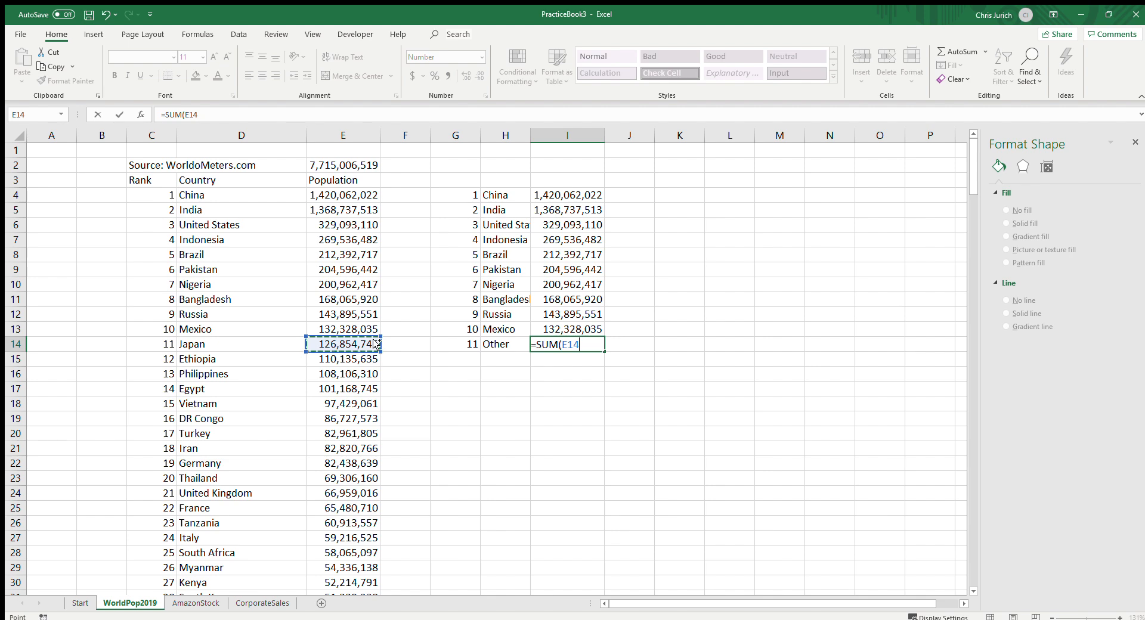
key(ctrl+shift+Down)
text())
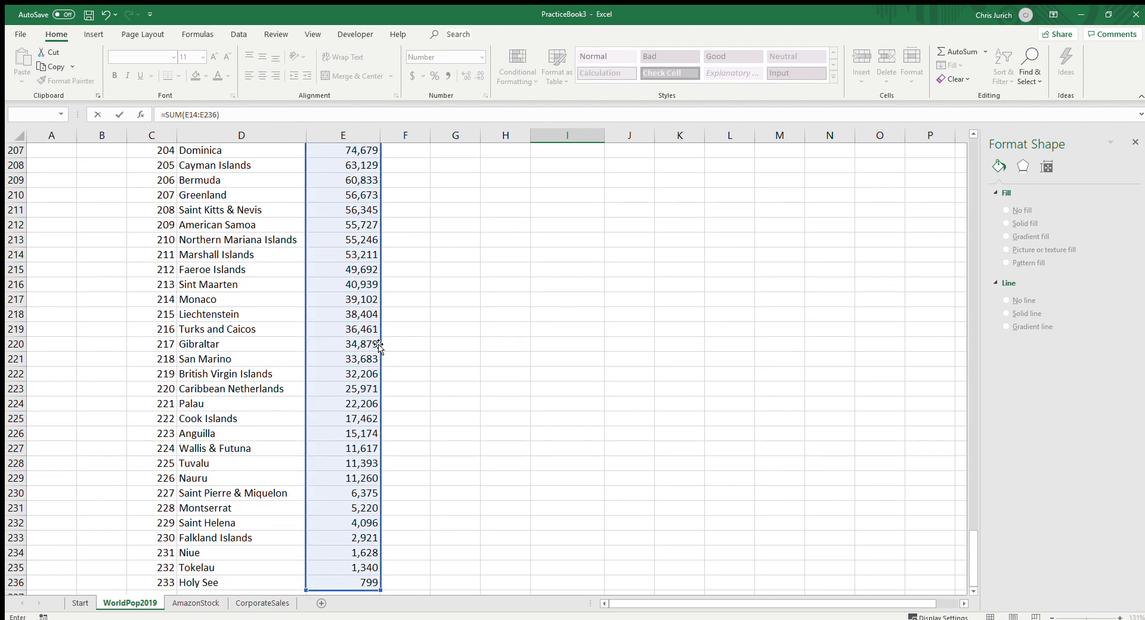
key(Return)
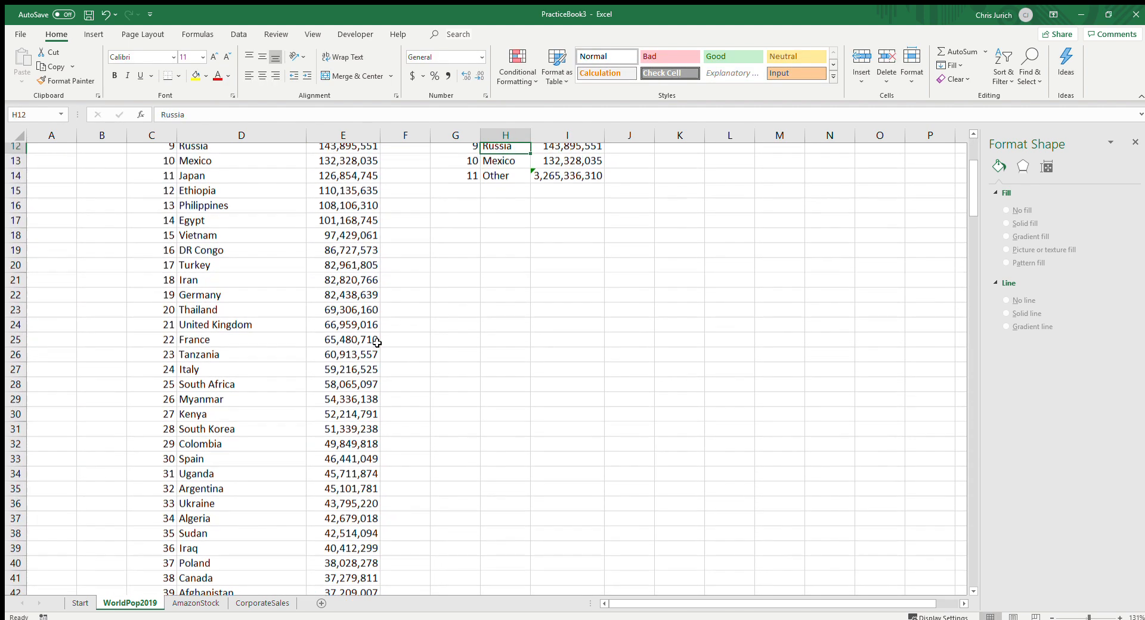
key(Up)
key(Up)
key(Up)
key(Up)
key(Up)
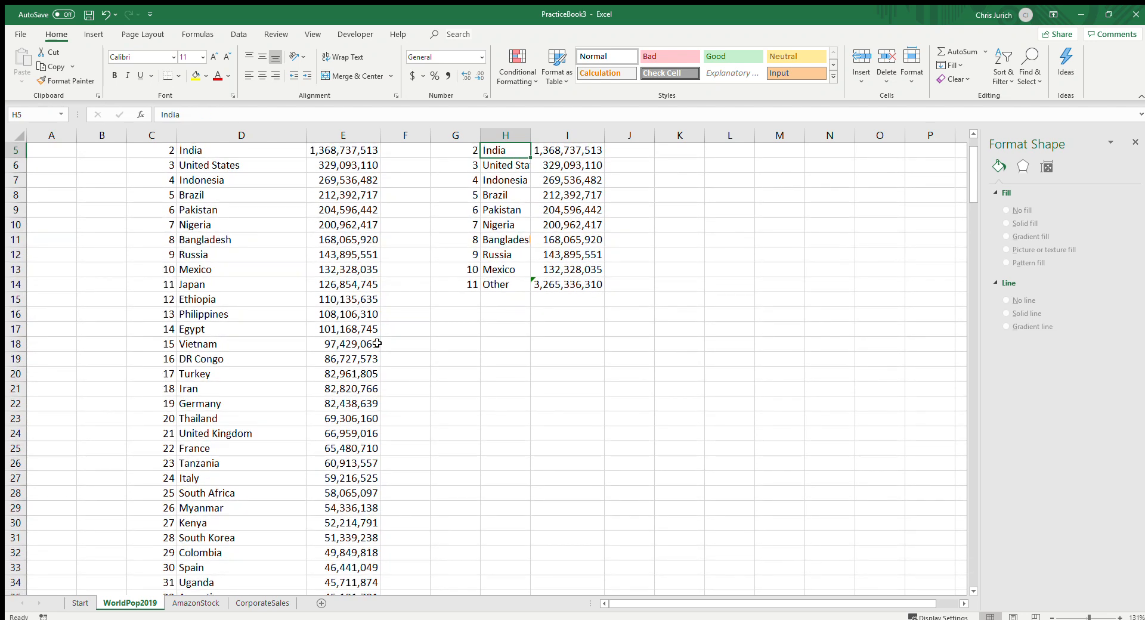
scroll(377, 344, up, 2)
click(576, 179)
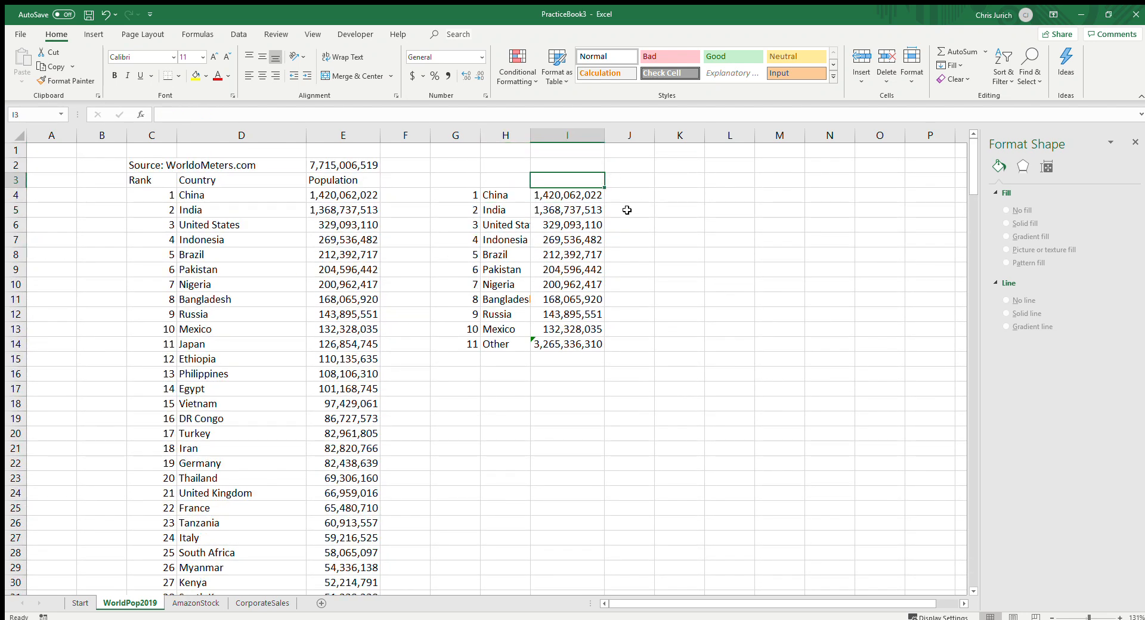
text(=)
key(BackSpace)
key(Escape)
Step: Enter the label "Check" in cell H2 above the copied country list
key(Up)
key(Left)
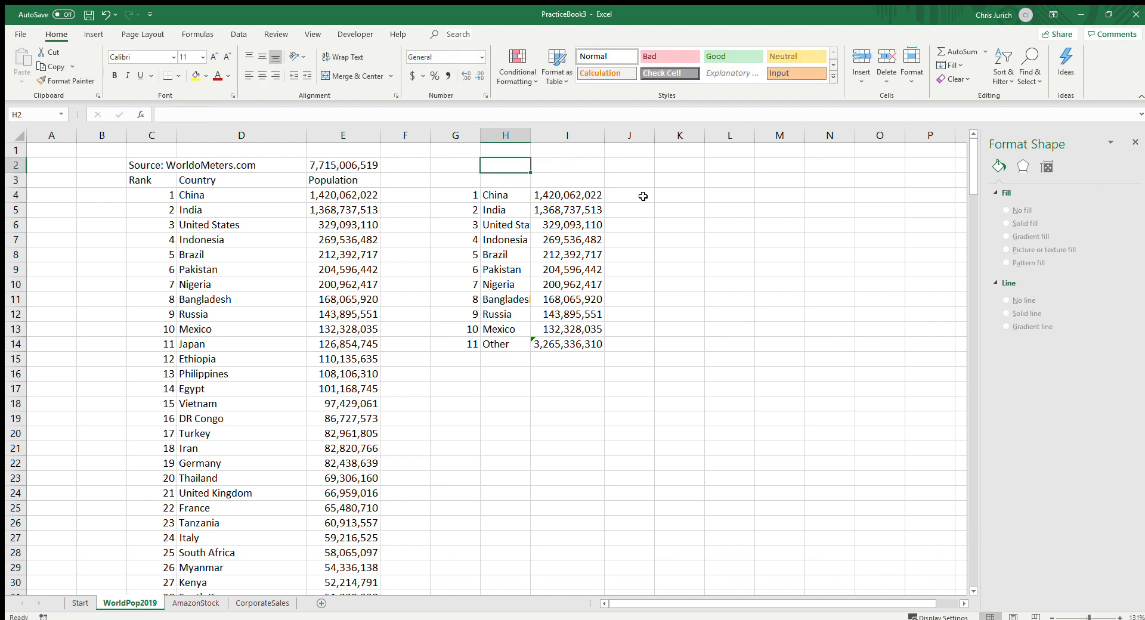
text(Check)
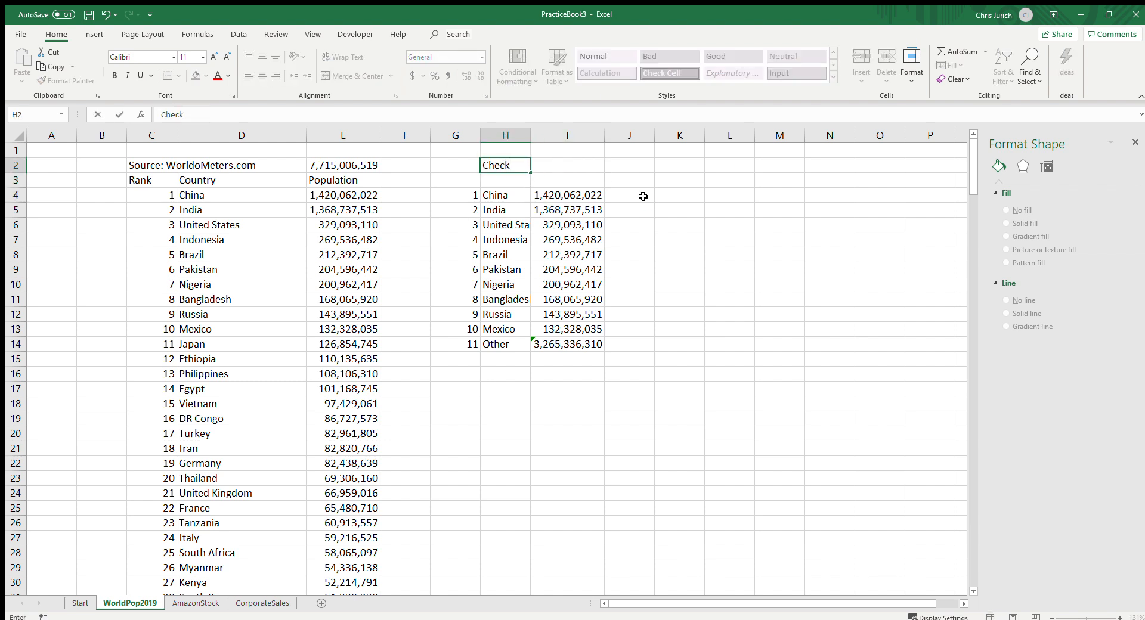
key(Tab)
Step: Enter the check formula =SUM(I4:I14)-E2 in I2 to compare the copied populations with the world total
text(=)
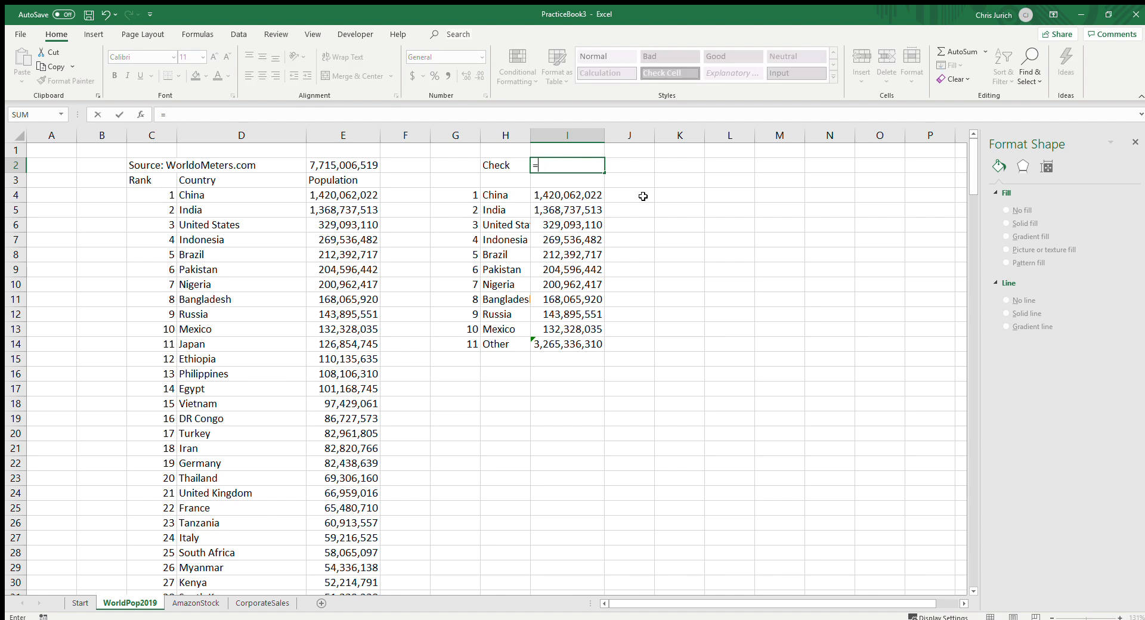
text(SUM()
key(Down)
key(Down)
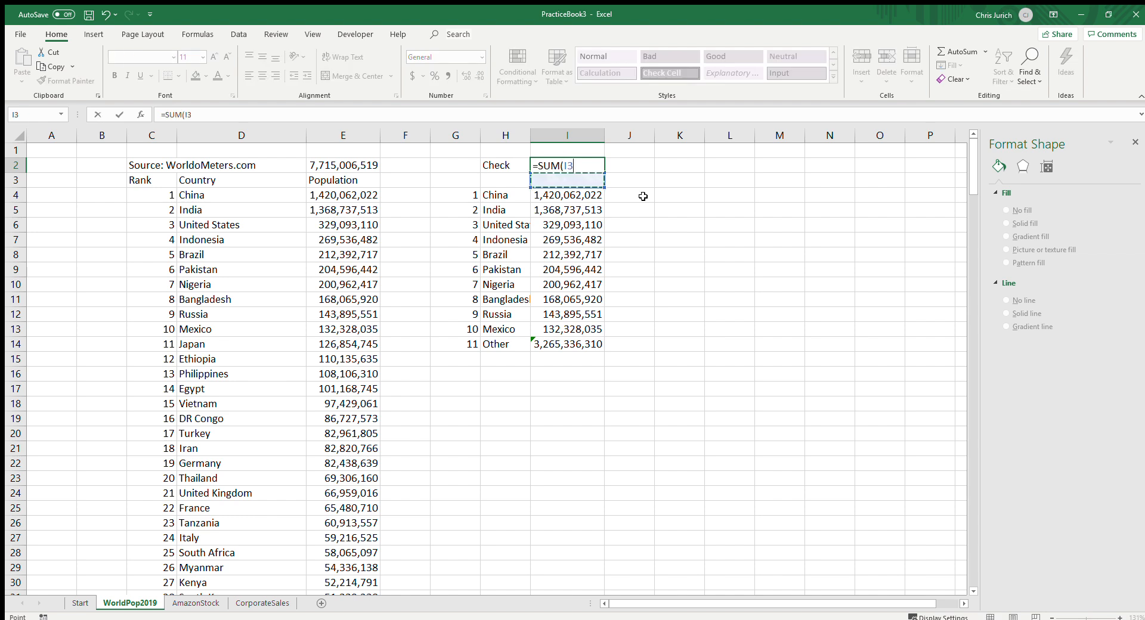
key(ctrl+shift+Down)
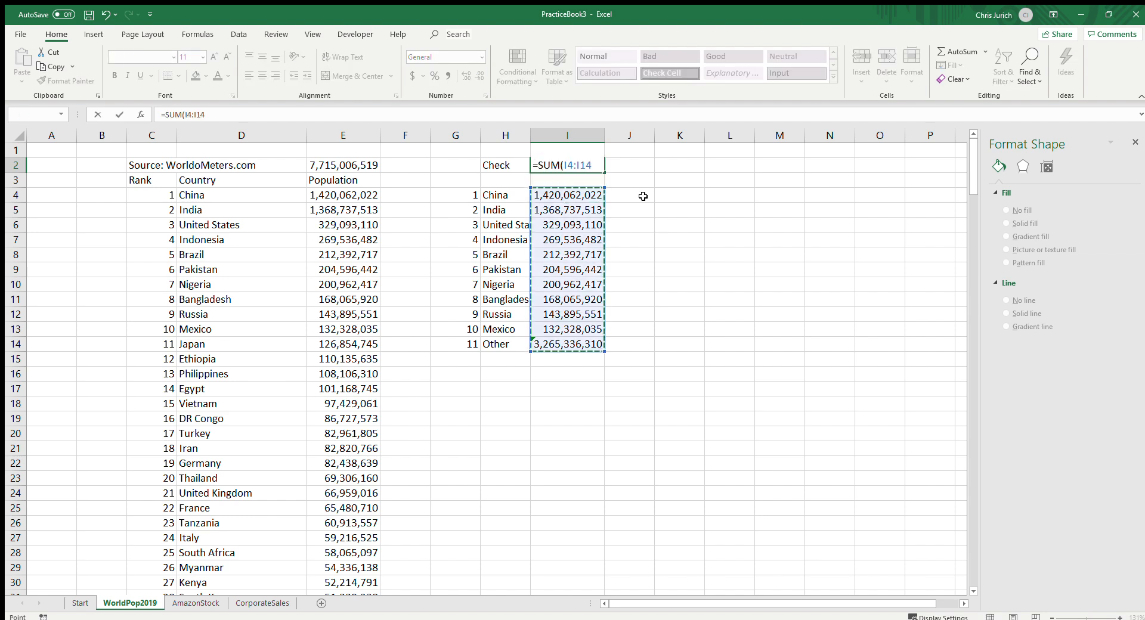
key(Up)
key(Down)
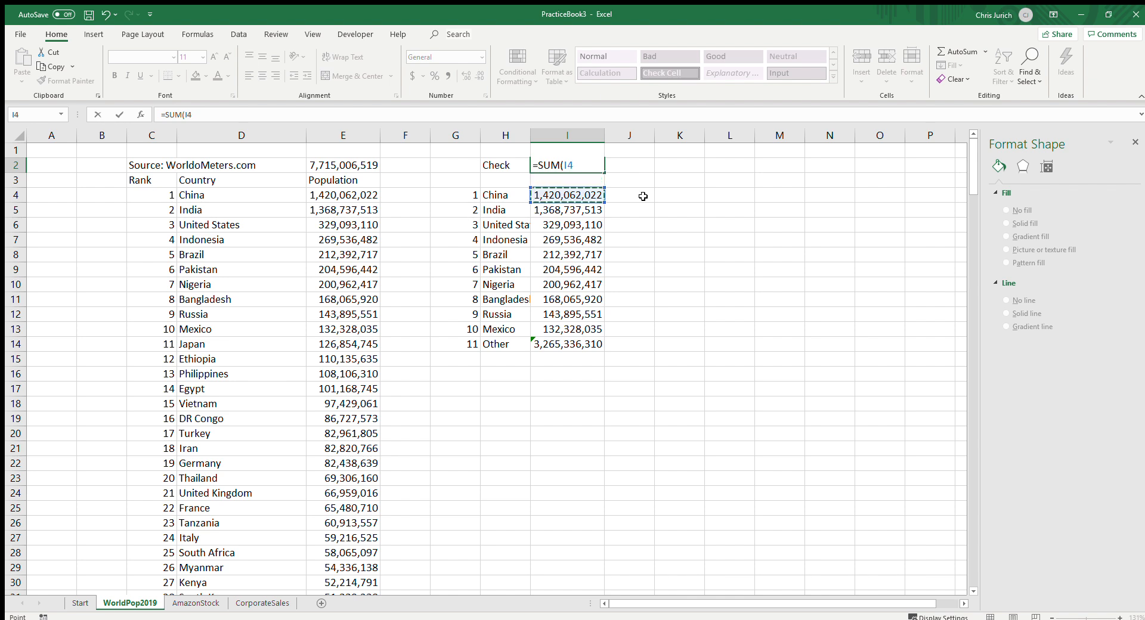
key(ctrl+shift+Down)
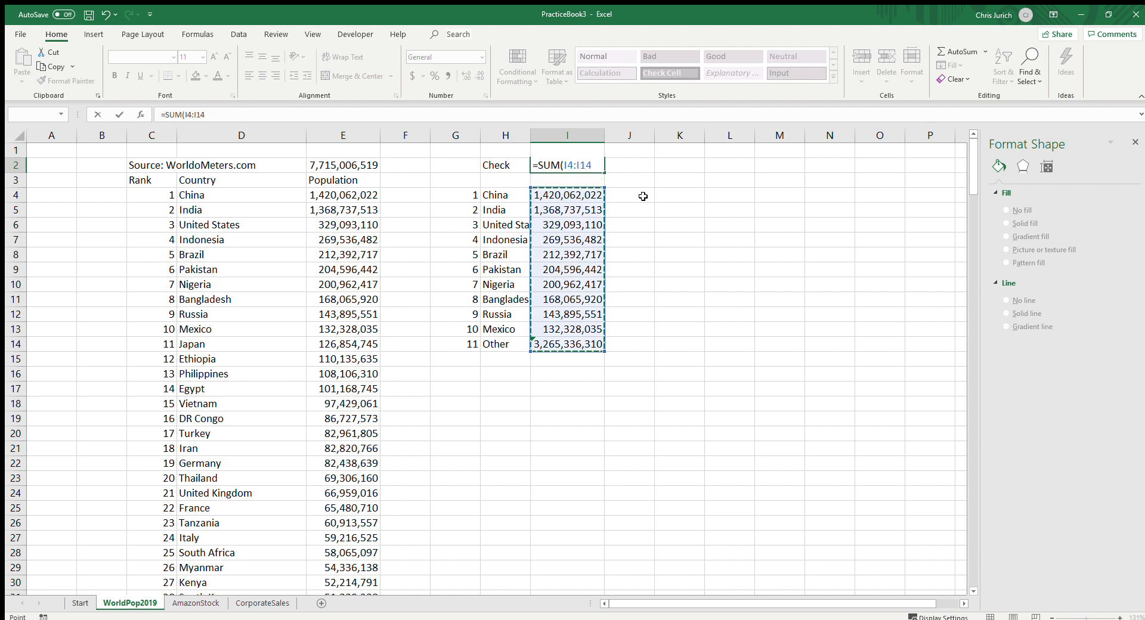
text())
text(-)
click(350, 167)
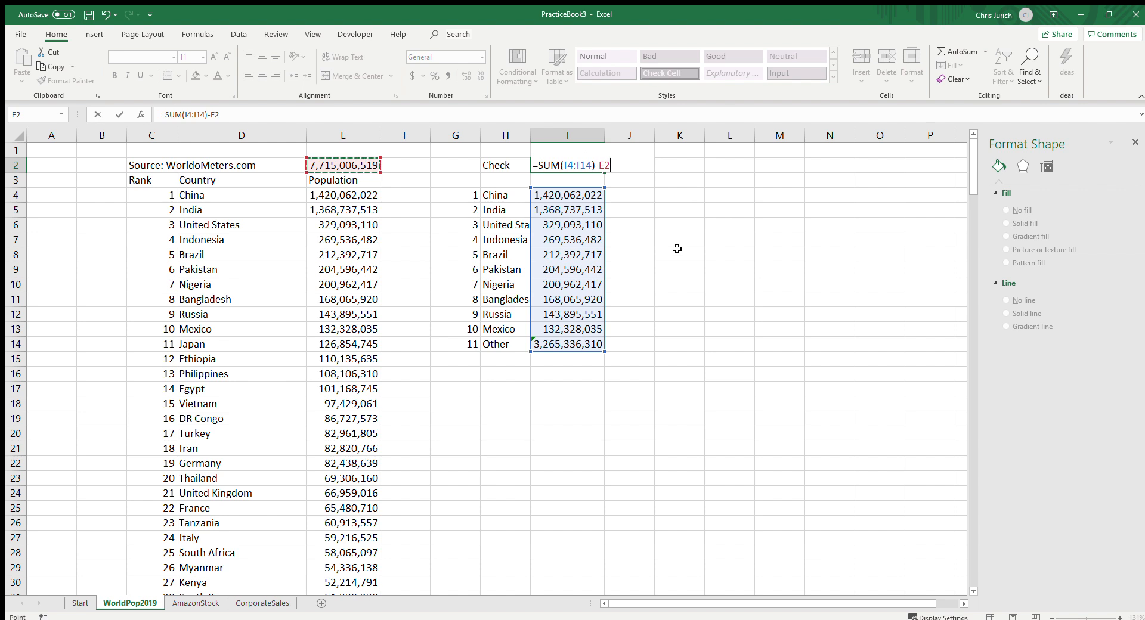
key(Return)
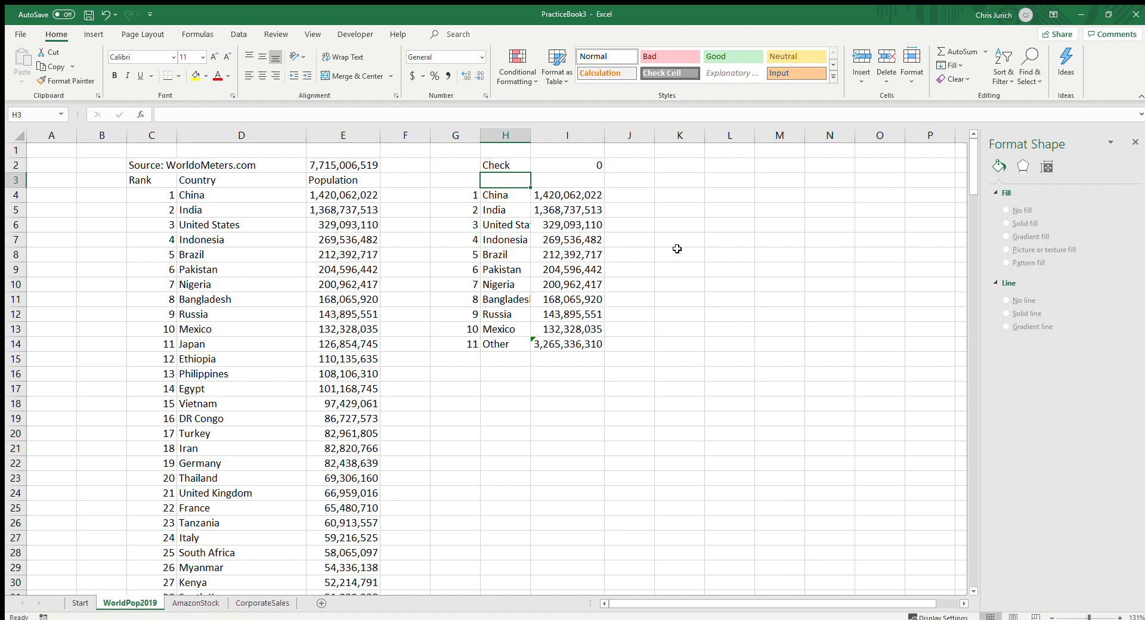
Step: Enter the headers Rank, Country, Population and Percent of Population in G3:J3
key(Left)
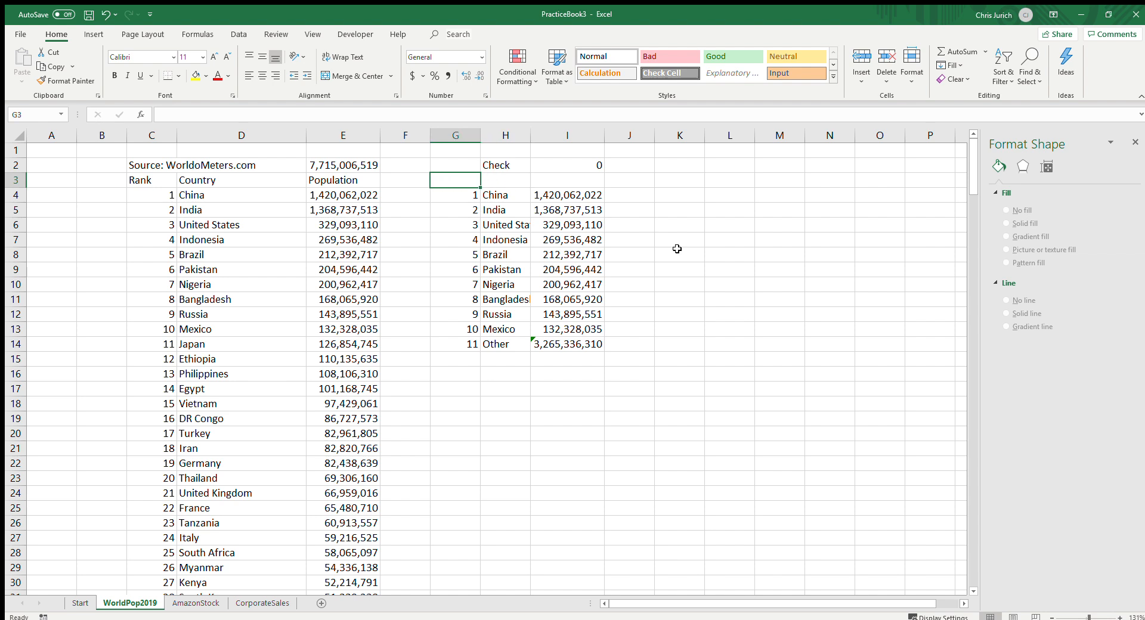
text(Rank)
key(Tab)
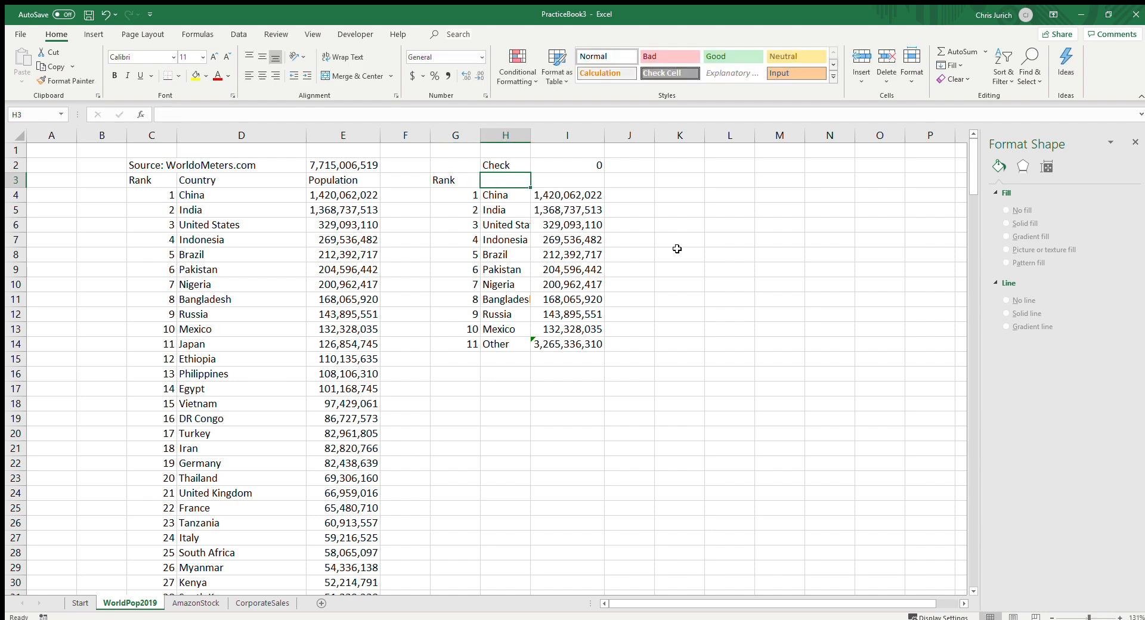
text(Country)
key(Tab)
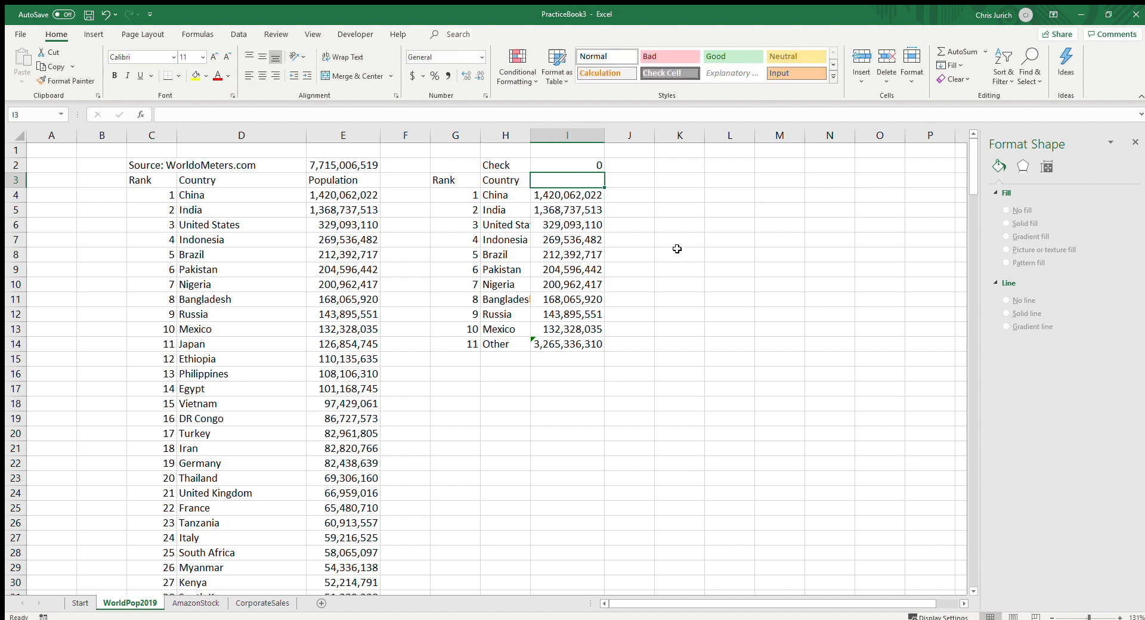
text(Population)
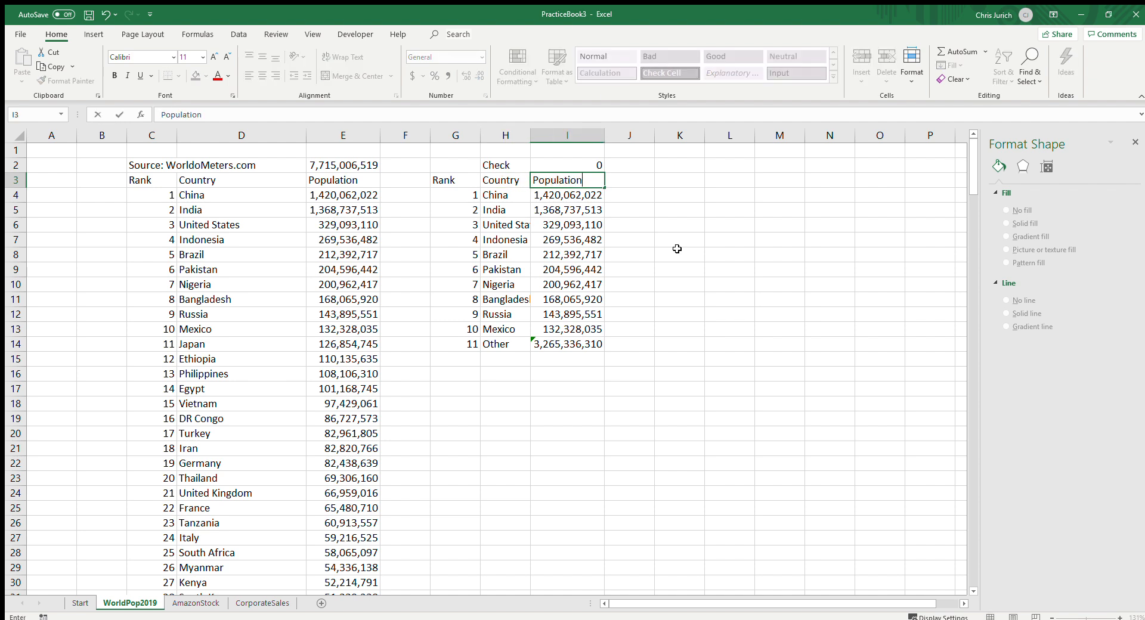
key(Tab)
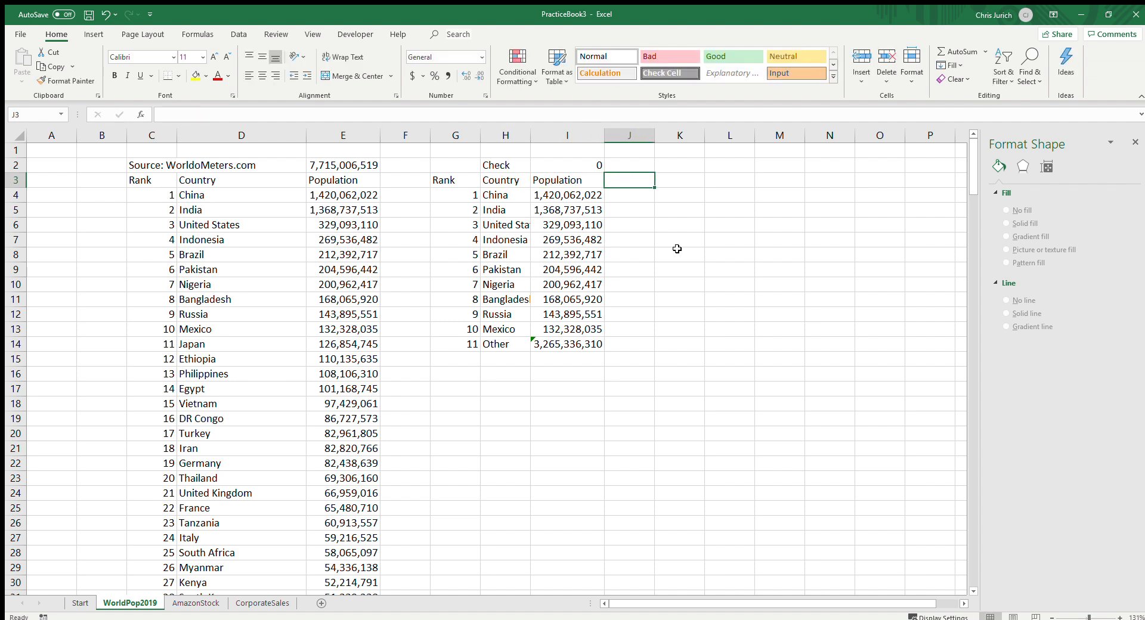
text(Perc)
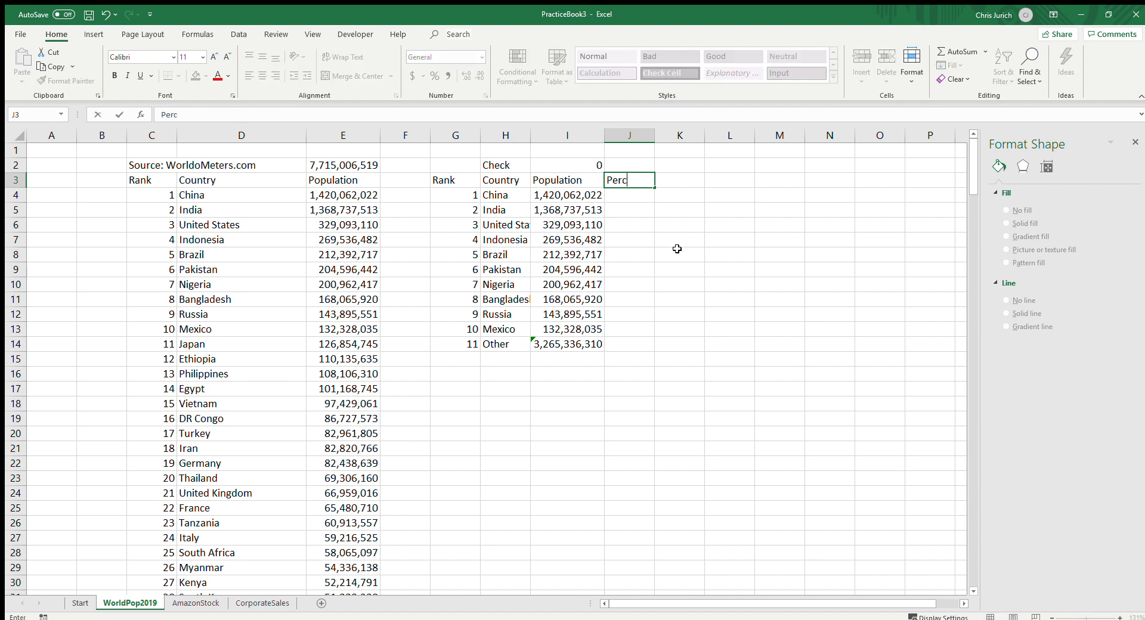
text(ent of Population)
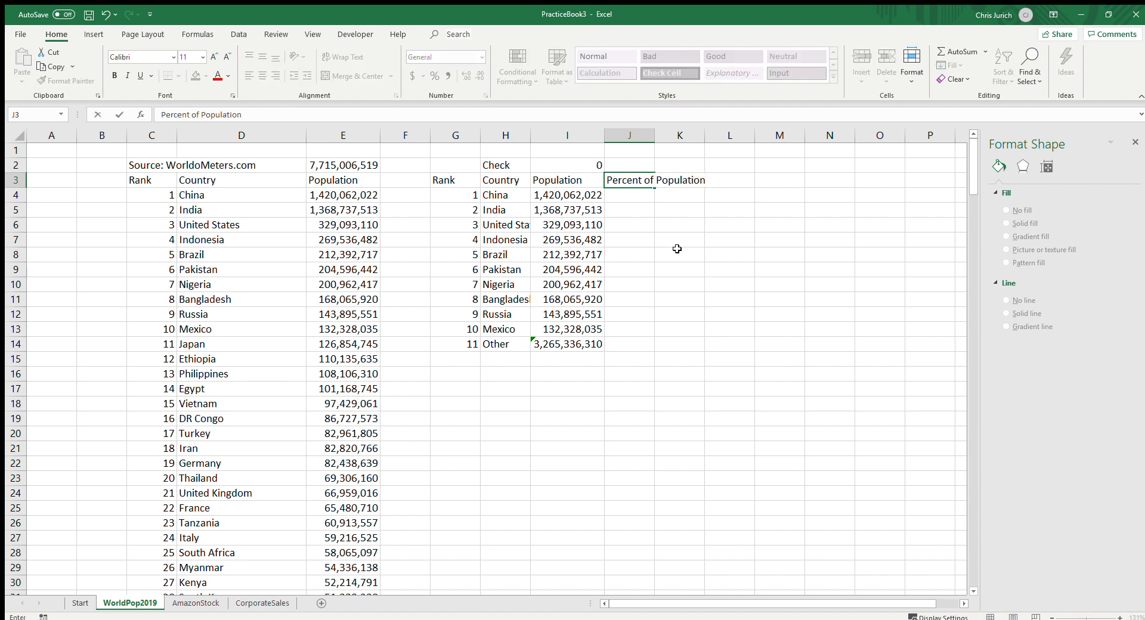
key(Return)
Step: Calculate China's share of the world population in J4 with =I4/$E$2
key(Right)
key(Right)
key(Right)
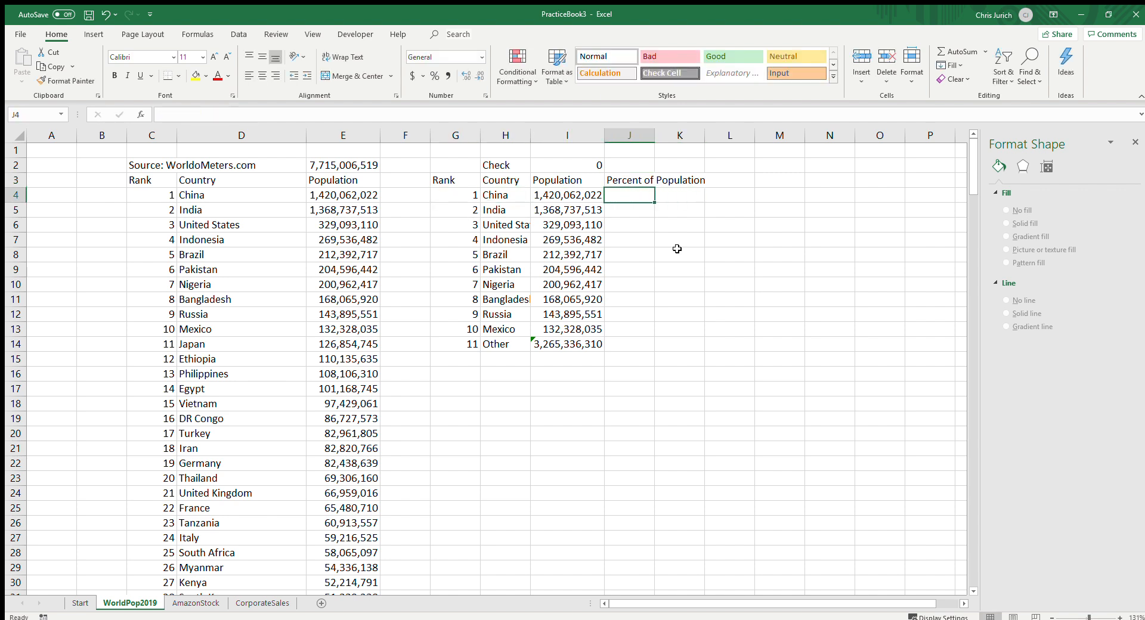
text(=)
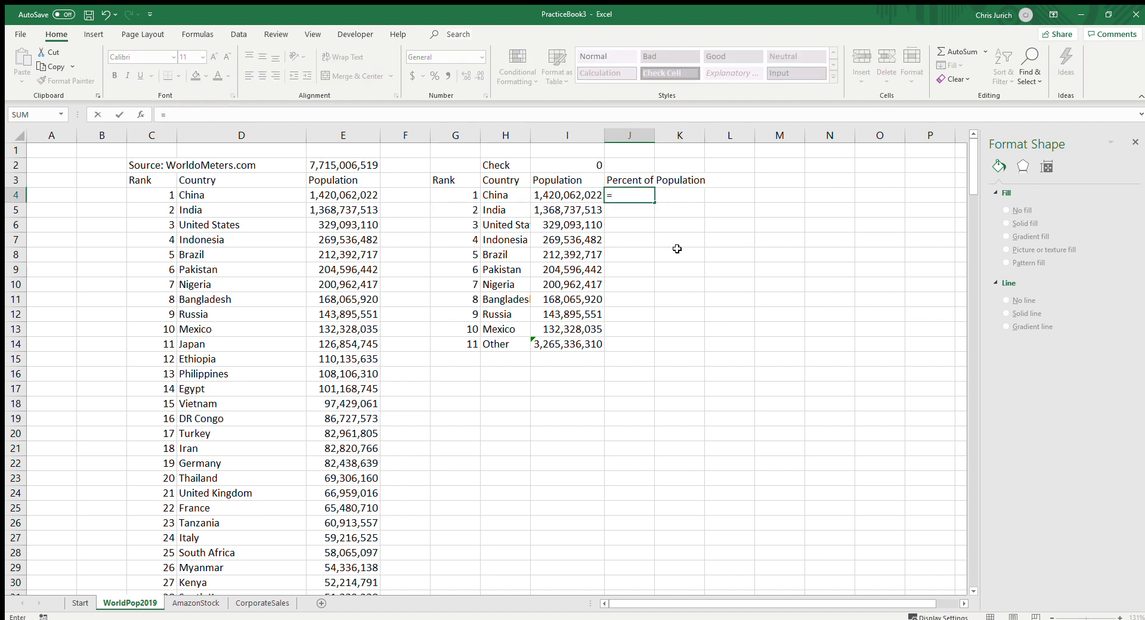
key(Left)
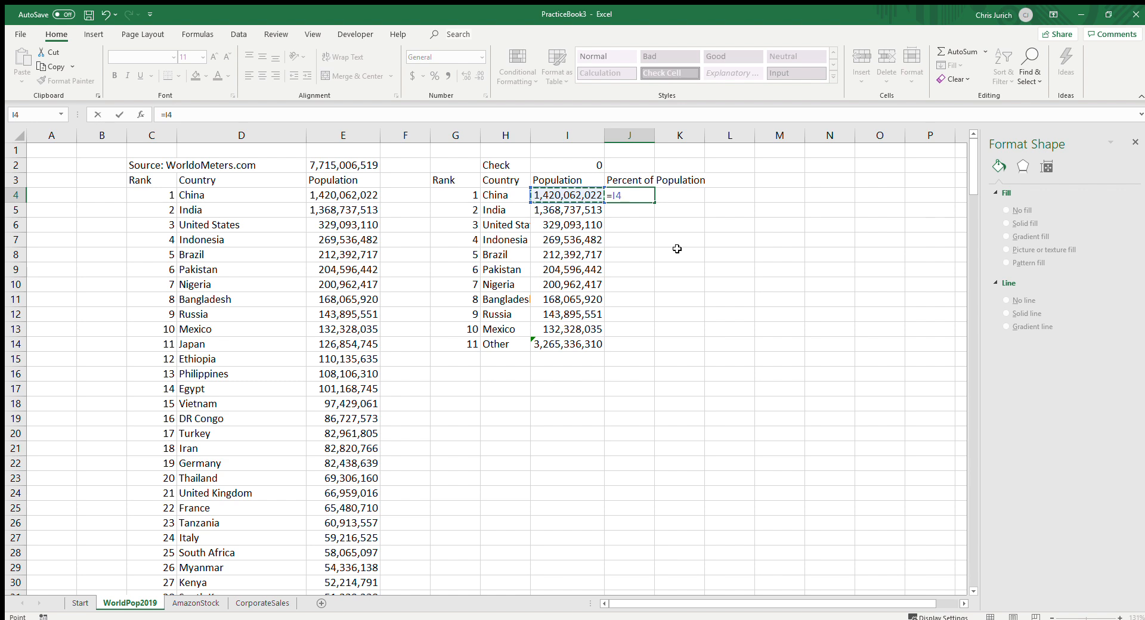
text(/)
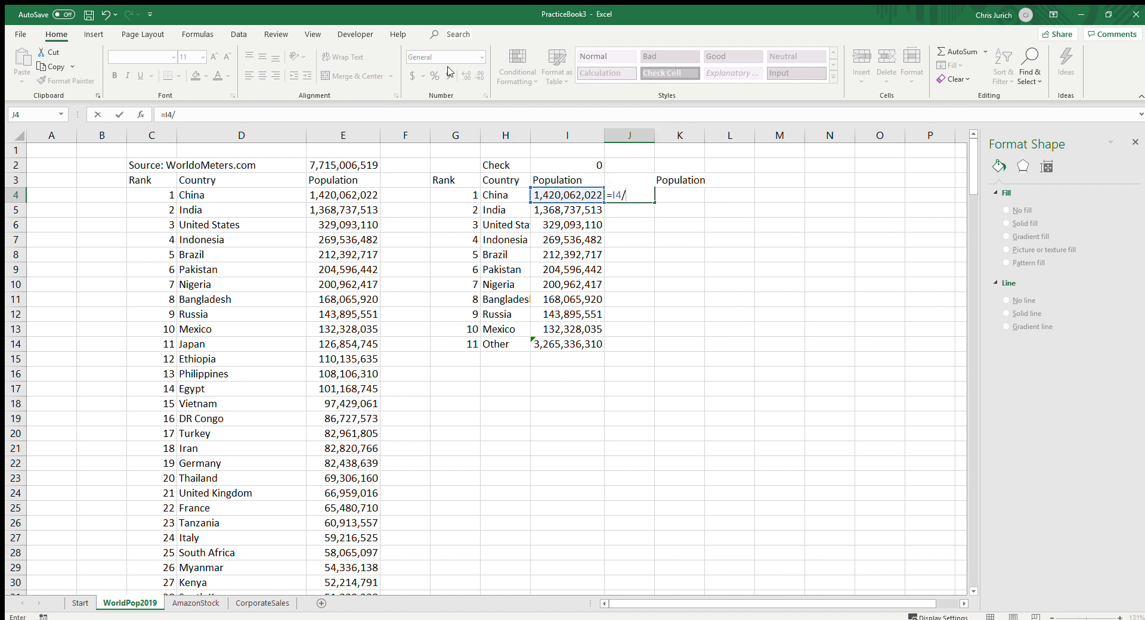
click(343, 159)
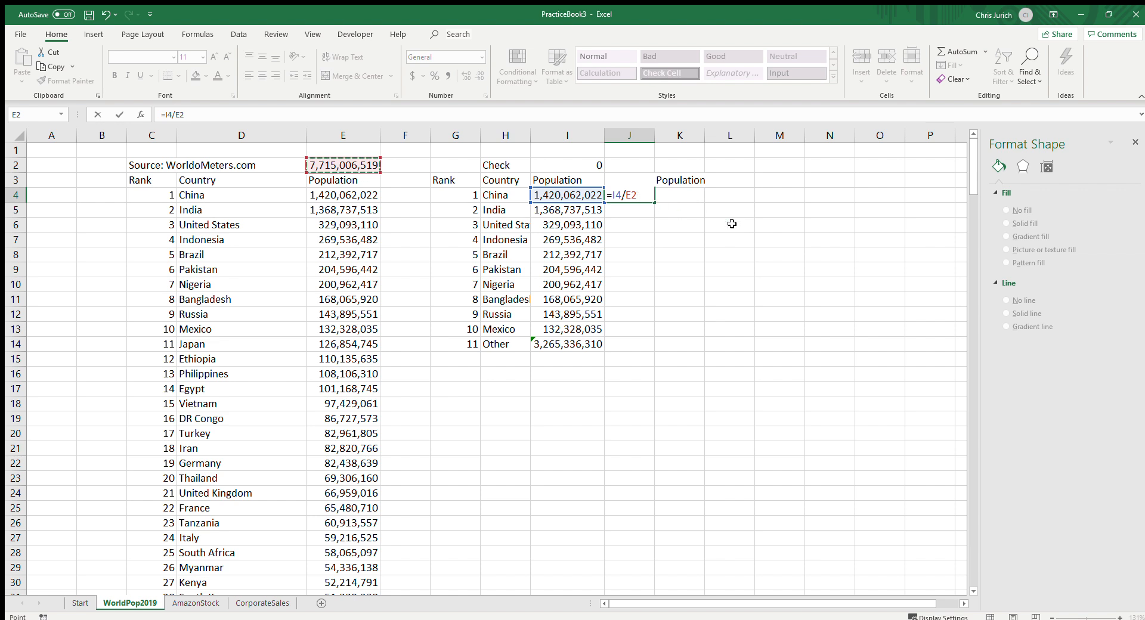
key(ctrl+Return)
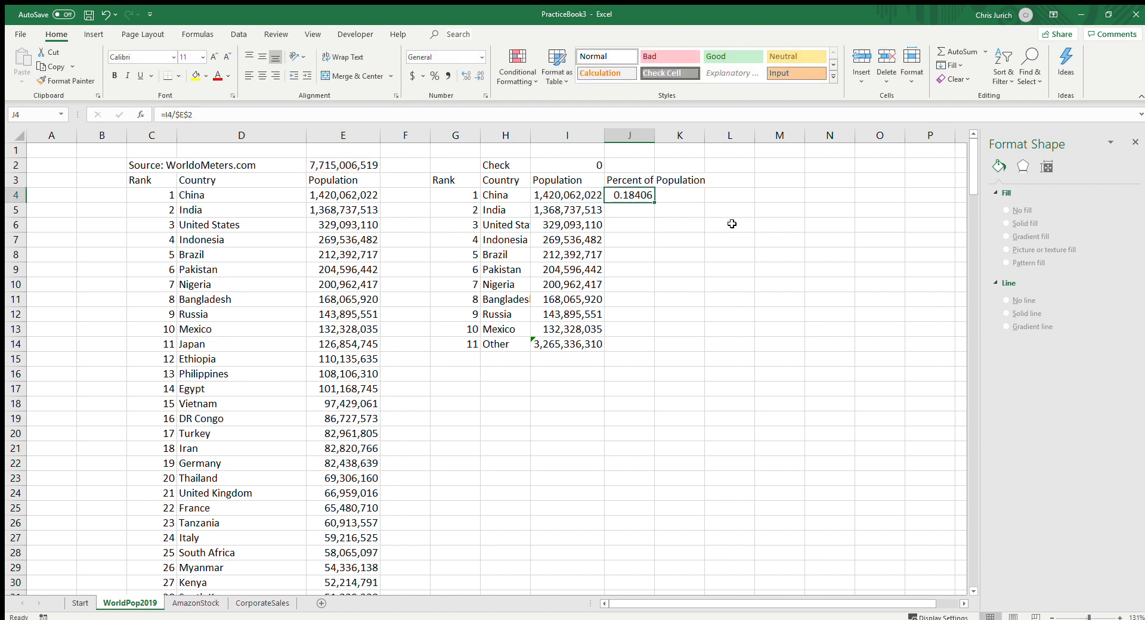
Step: Copy the share formula from J4 down through J14 and format the range as percentages
key(ctrl+c)
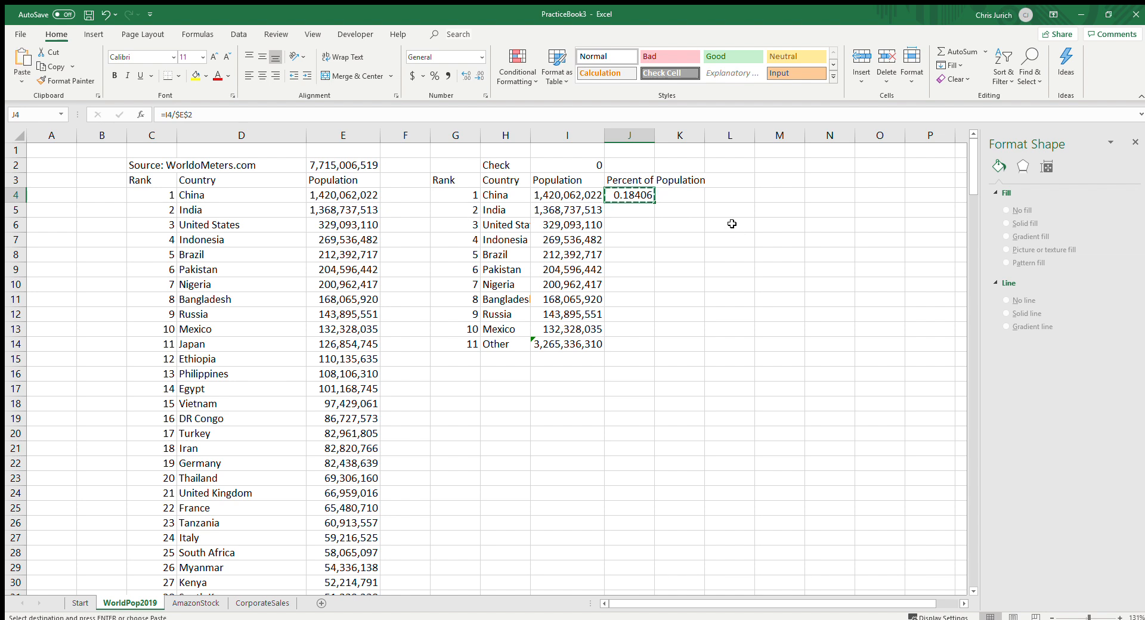
key(shift+Down)
key(shift+Down)
key(shift+Down)
key(shift+Down)
key(shift+Down)
key(shift+Down)
key(shift+Down)
key(shift+Down)
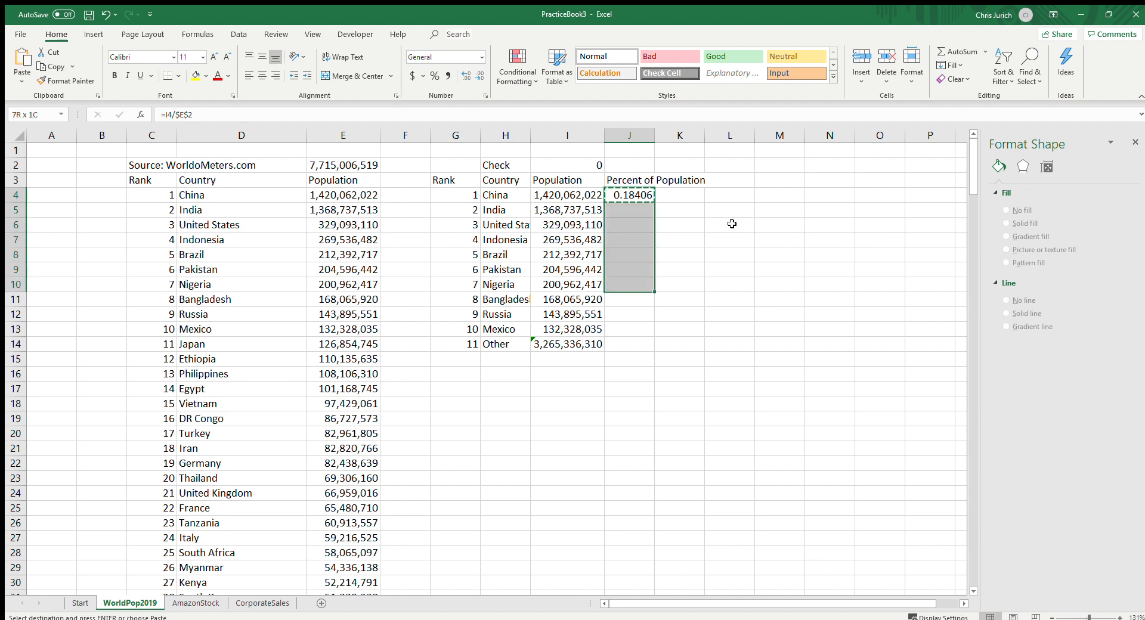
key(shift+Down)
key(shift+Down)
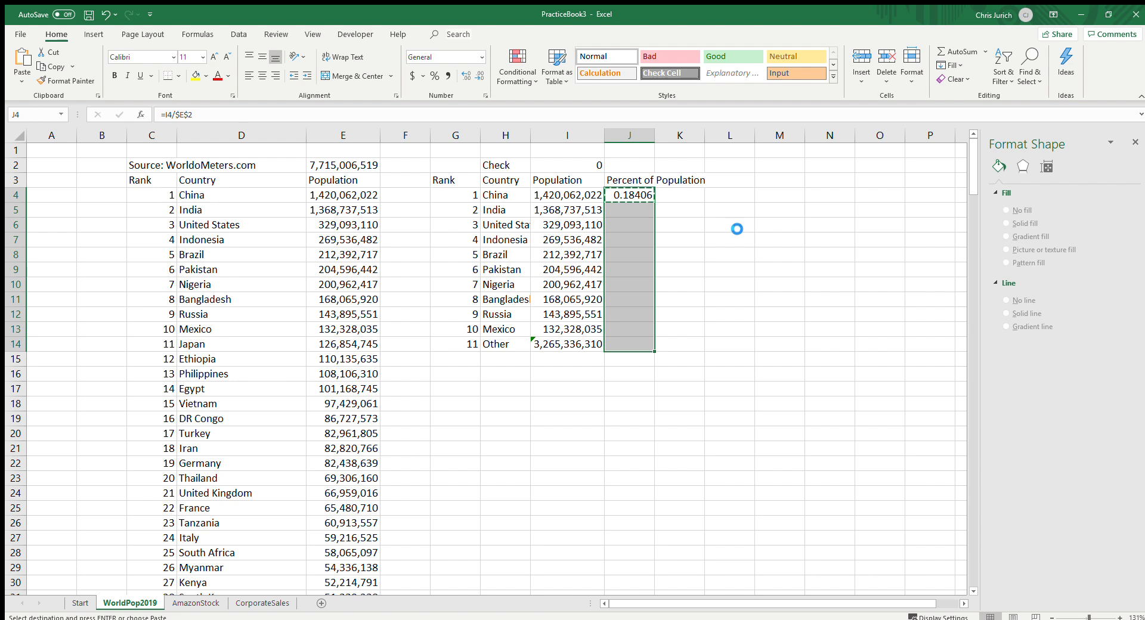
key(ctrl+v)
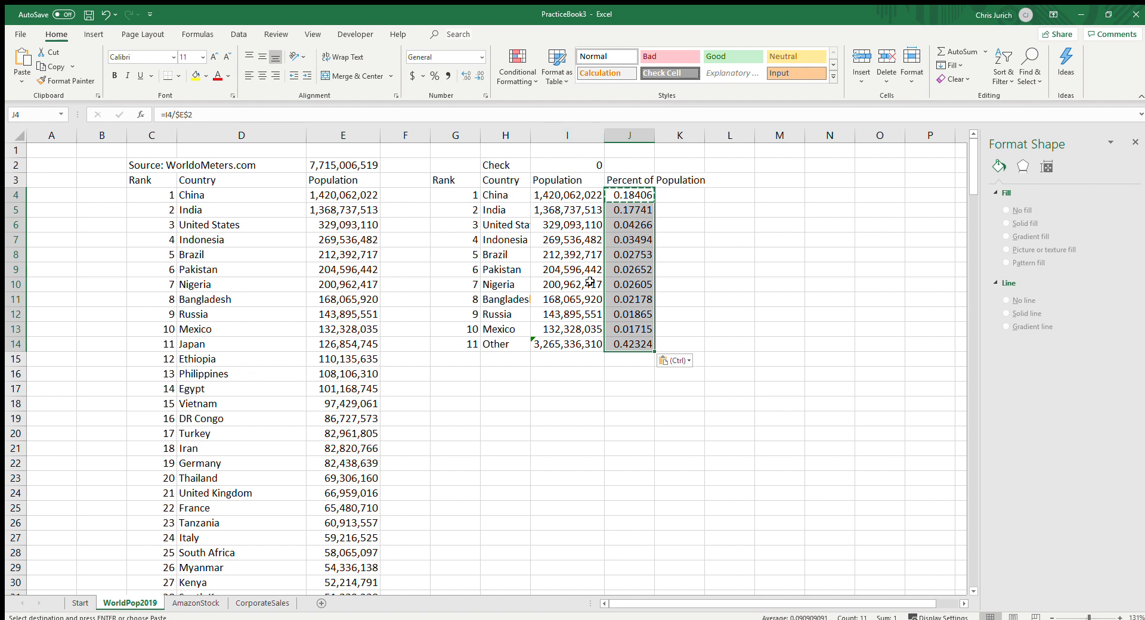
click(435, 76)
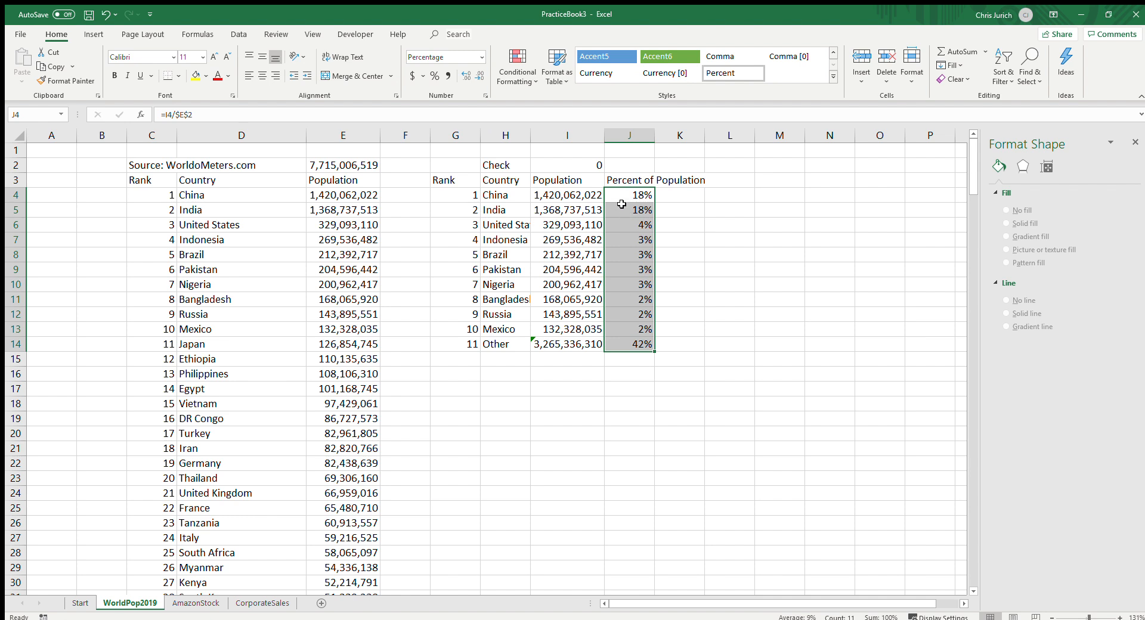
Step: Enter =SUM(J4:J14) in J2 to check the total of the population percentages
click(635, 167)
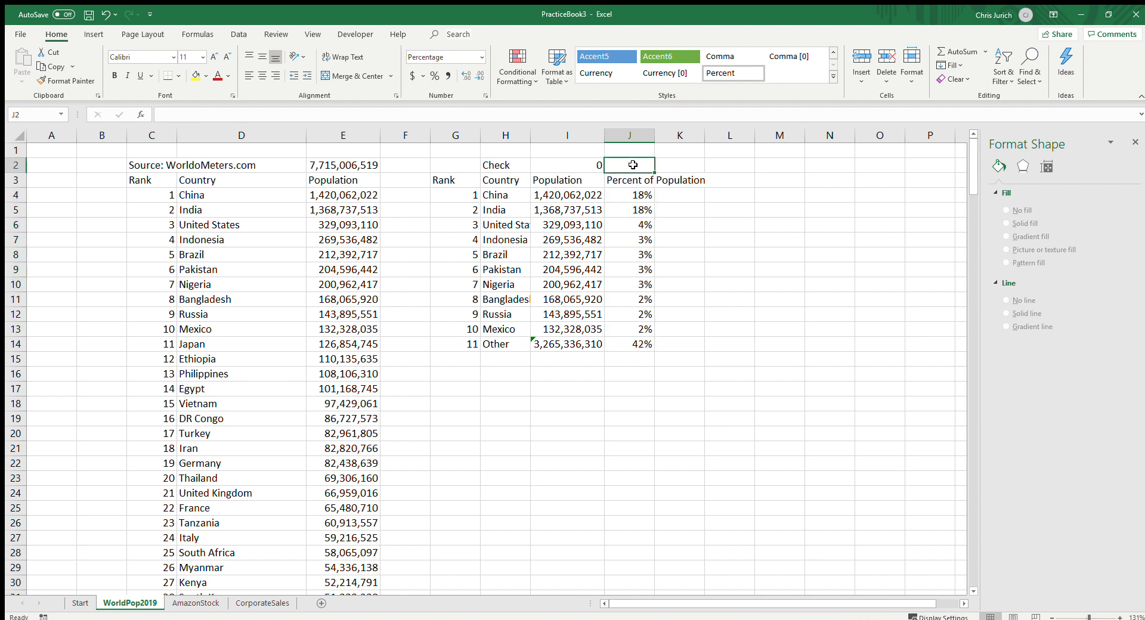
text(=SUM()
click(645, 198)
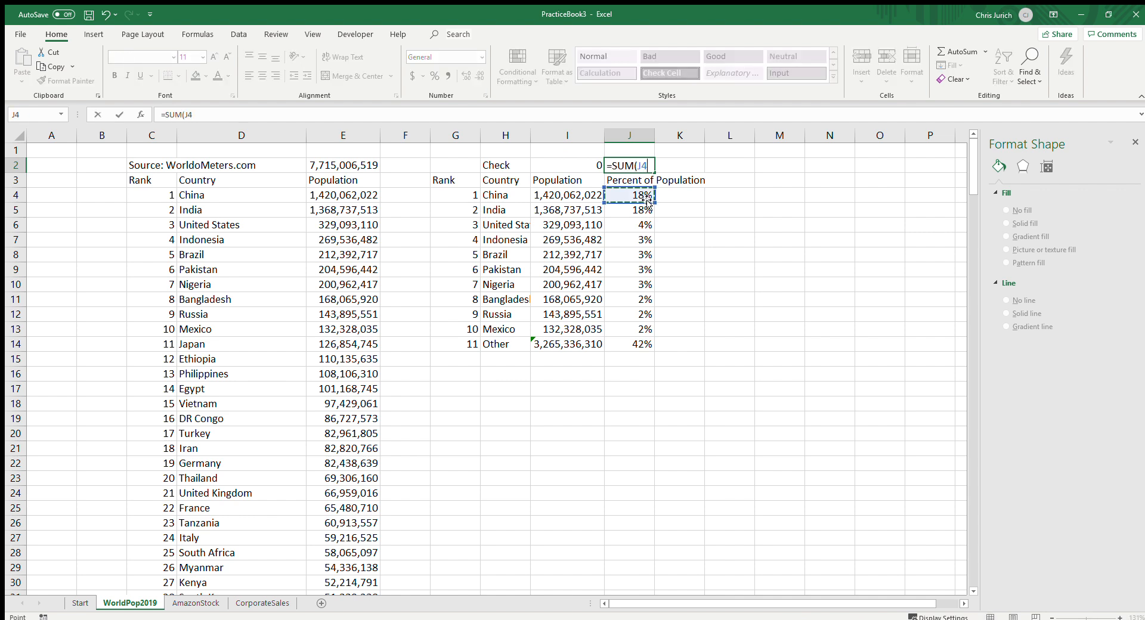
key(ctrl+shift+Down)
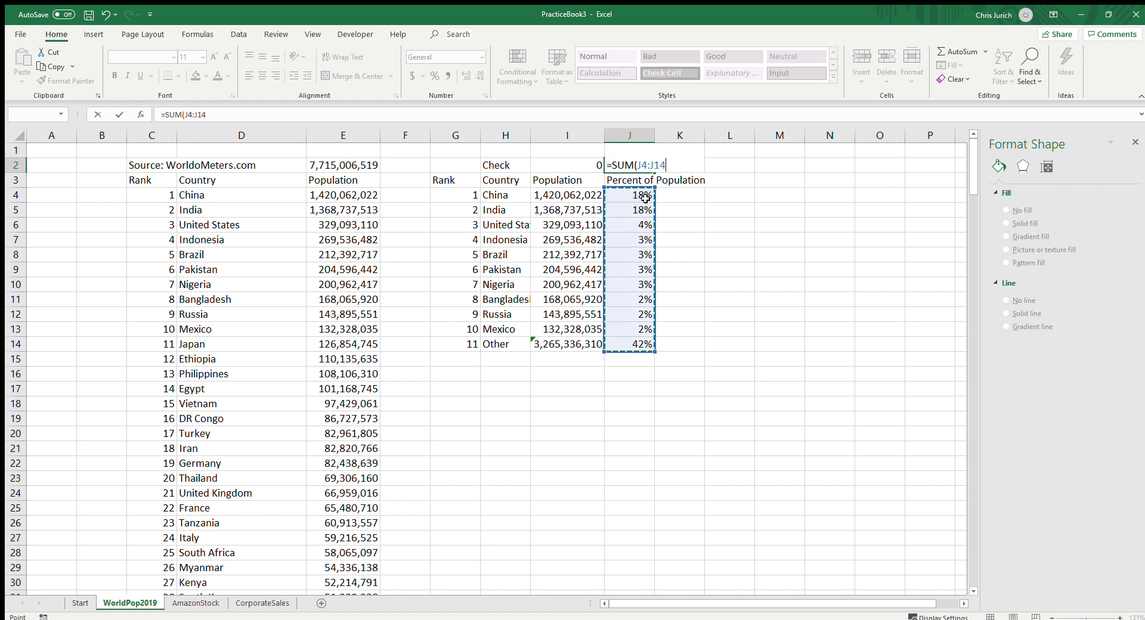
key(Return)
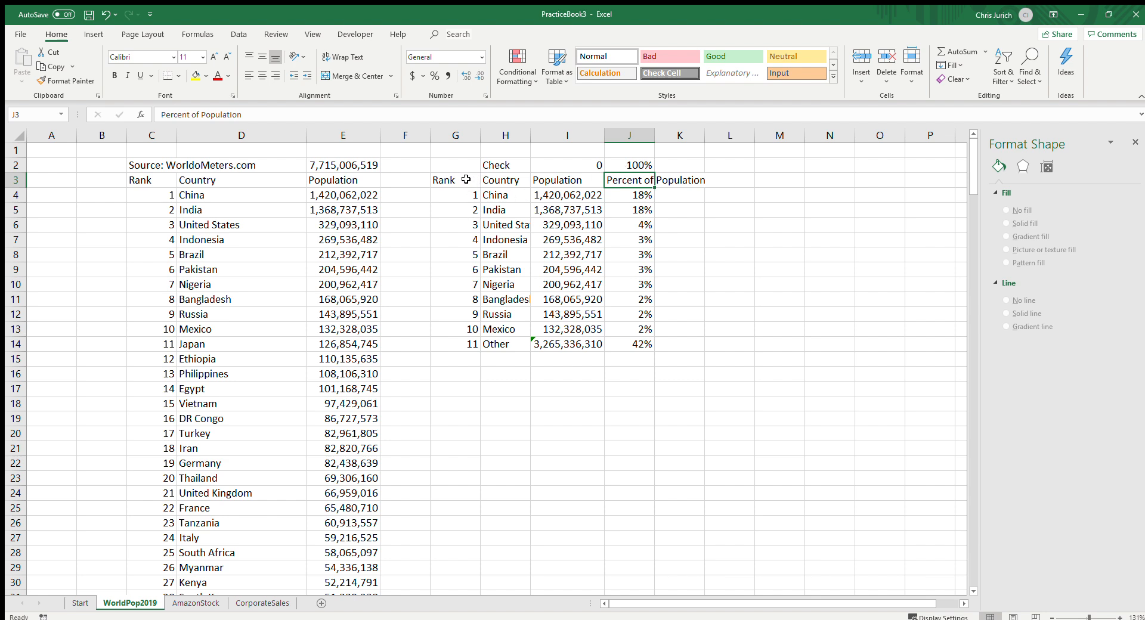
Step: Insert a 2-D pie chart from H3:J14, then move it toward the upper rows and enlarge it to about rows 3–24
drag(507, 186, 628, 348)
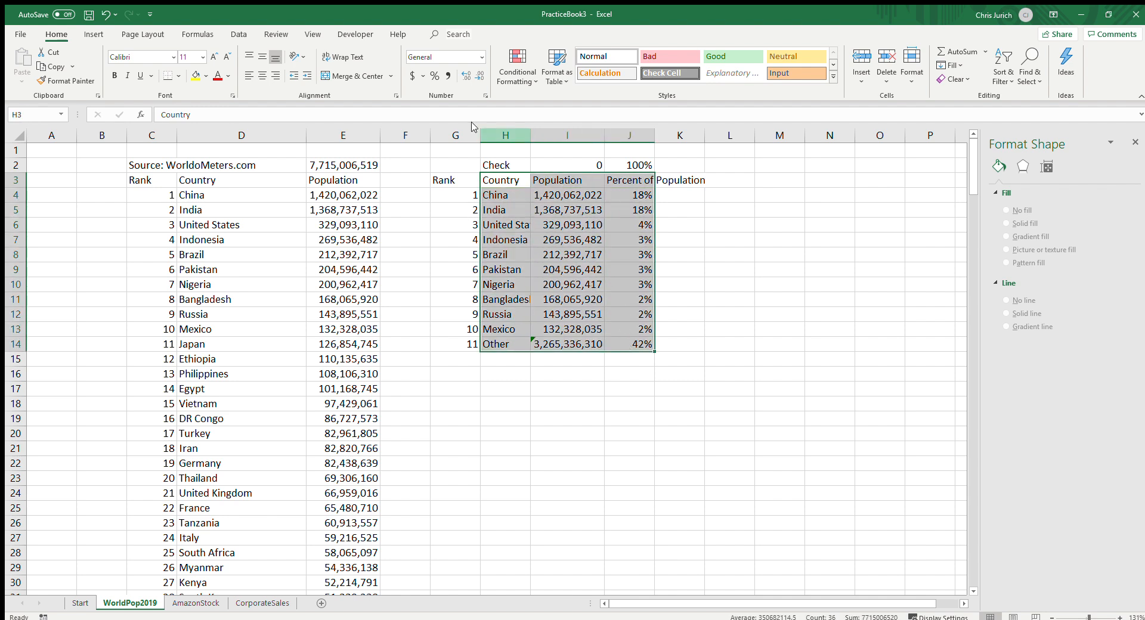
click(94, 35)
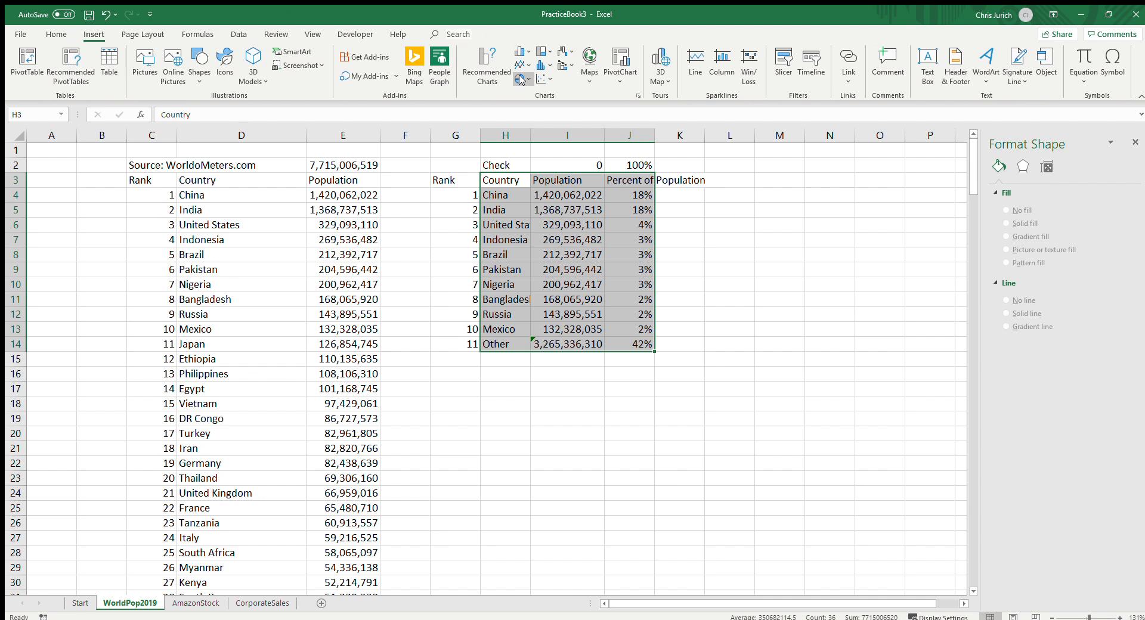
click(534, 112)
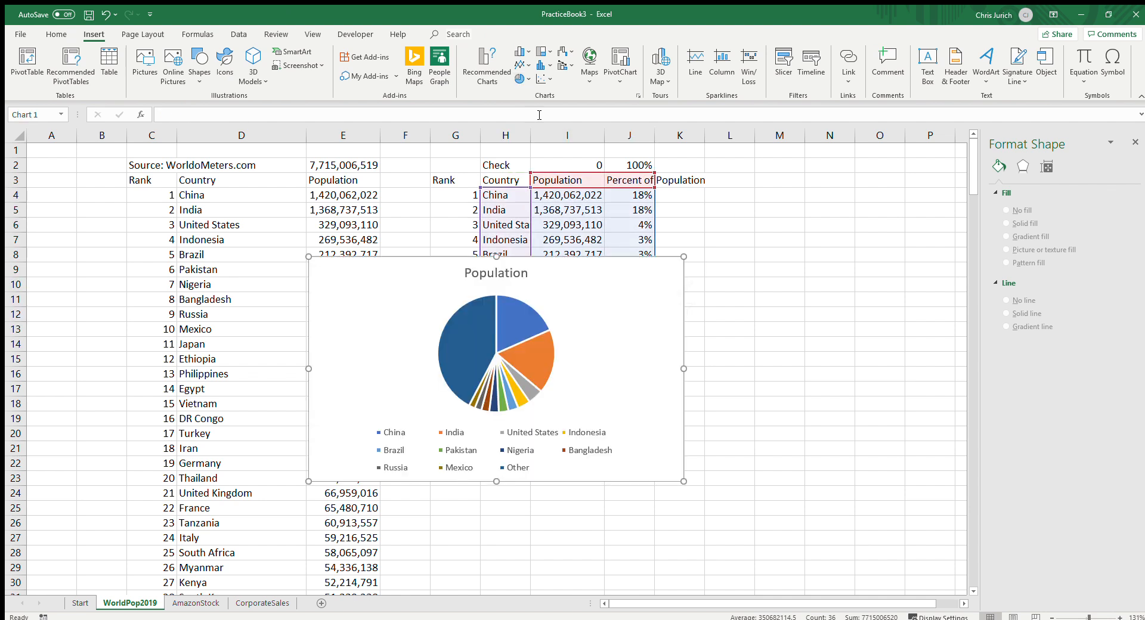
drag(391, 307, 286, 217)
drag(579, 391, 795, 503)
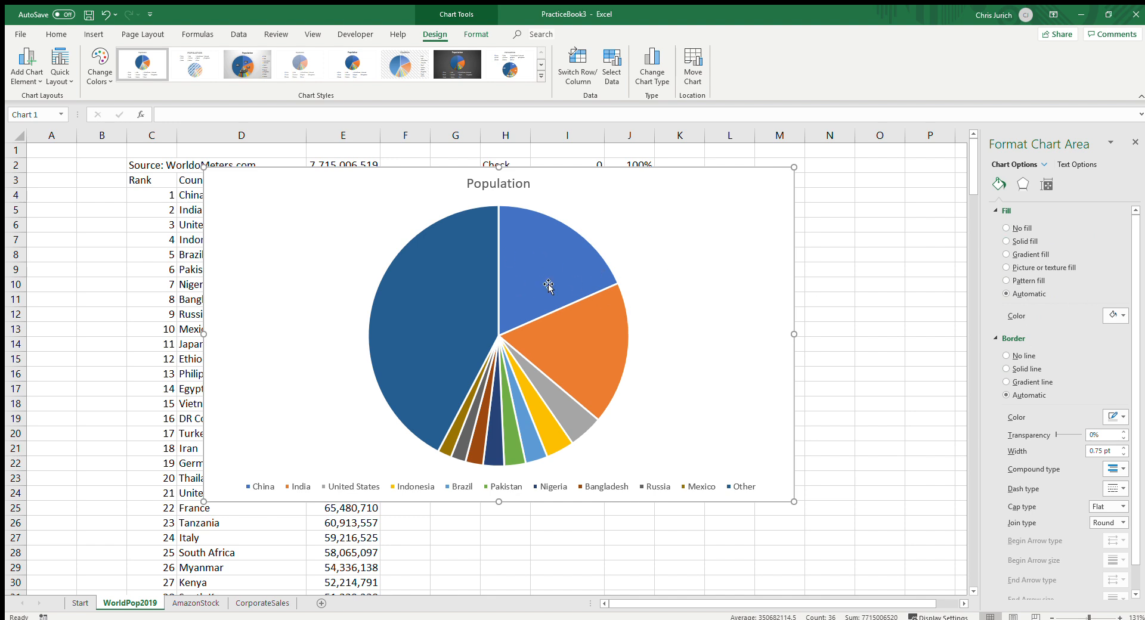
Step: Add data callouts showing the country name and percentage to the slices of the population pie chart
click(573, 260)
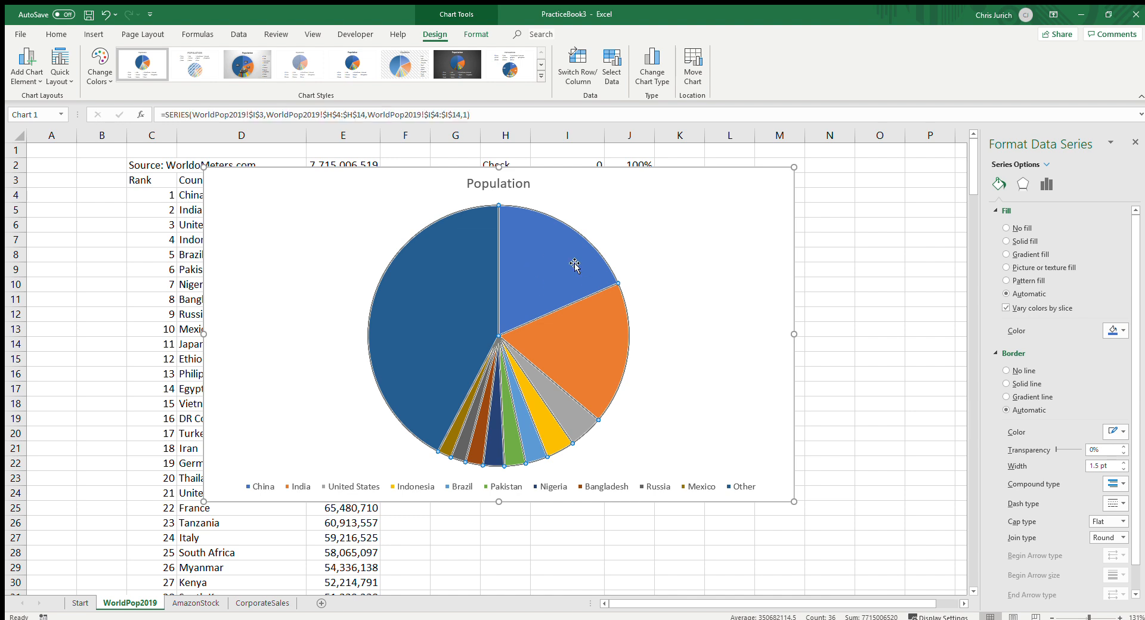
click(421, 301)
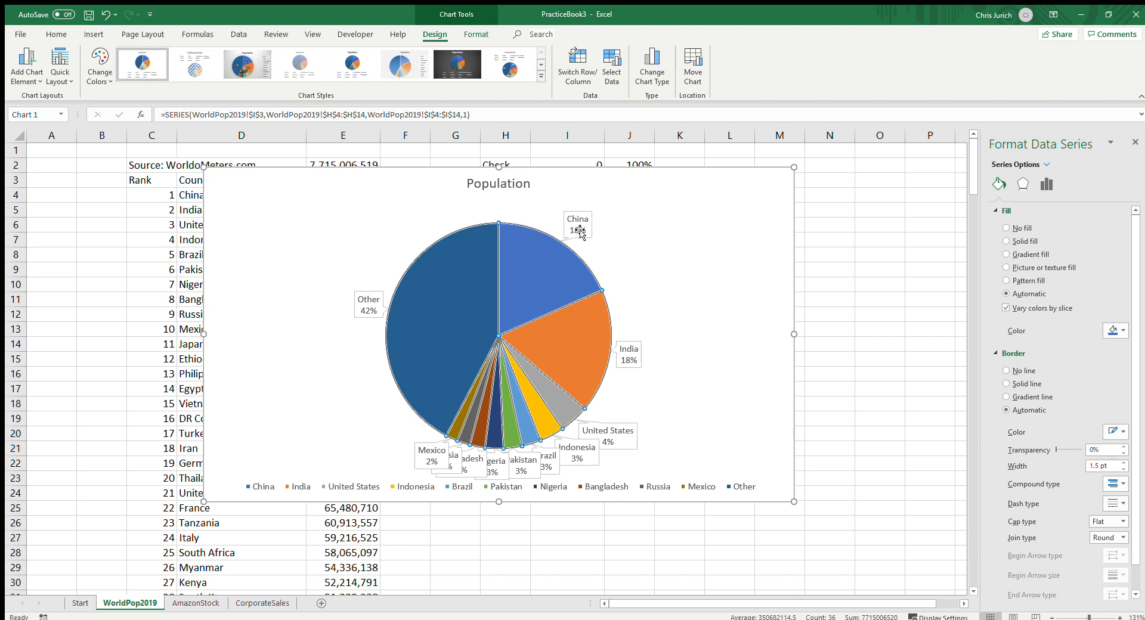
Step: Delete the legend from the population pie chart
click(634, 204)
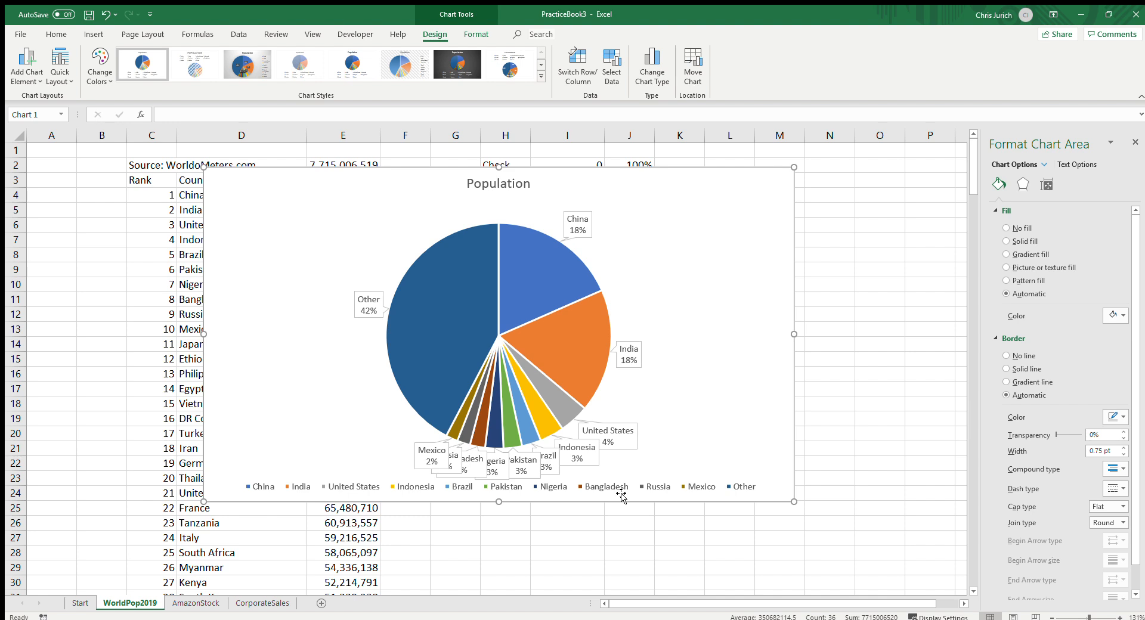
click(304, 485)
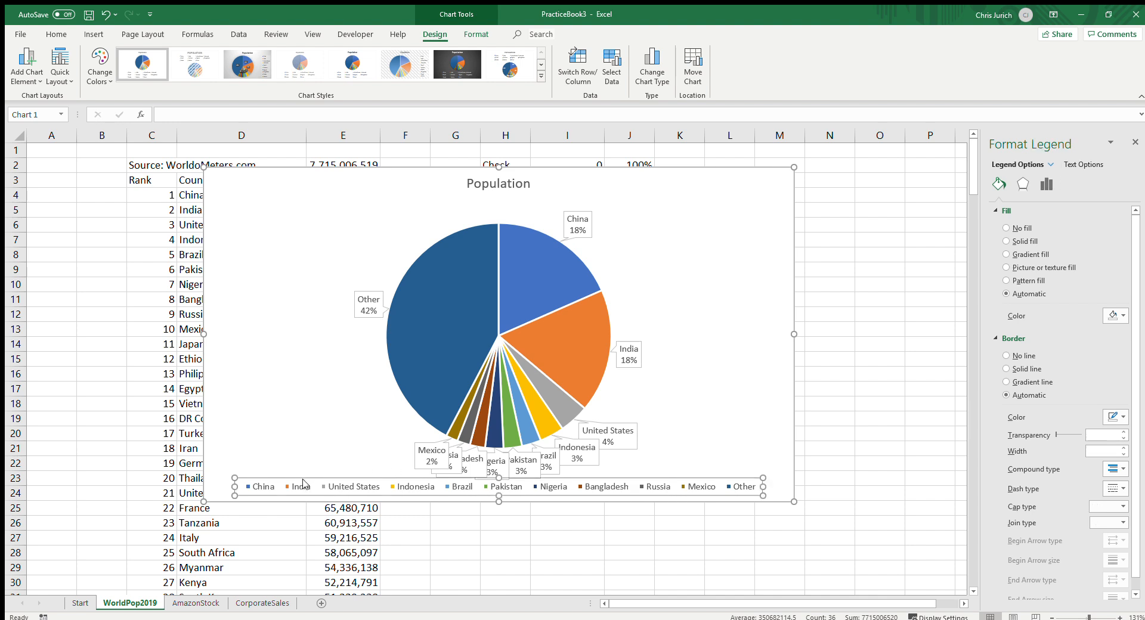
click(441, 525)
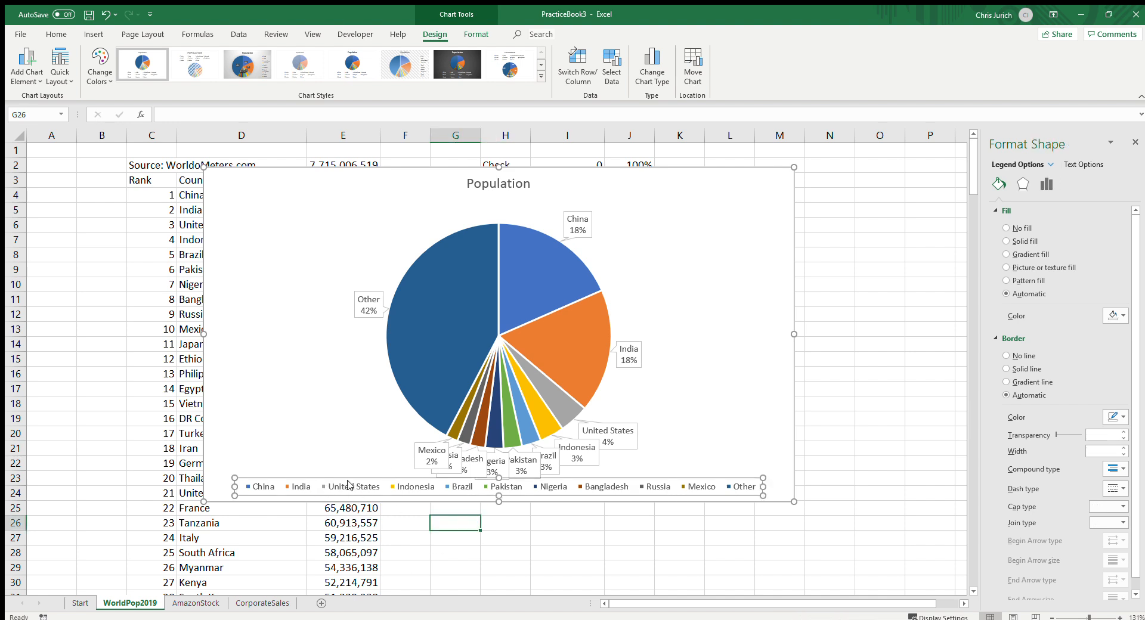
click(345, 481)
click(345, 480)
key(Delete)
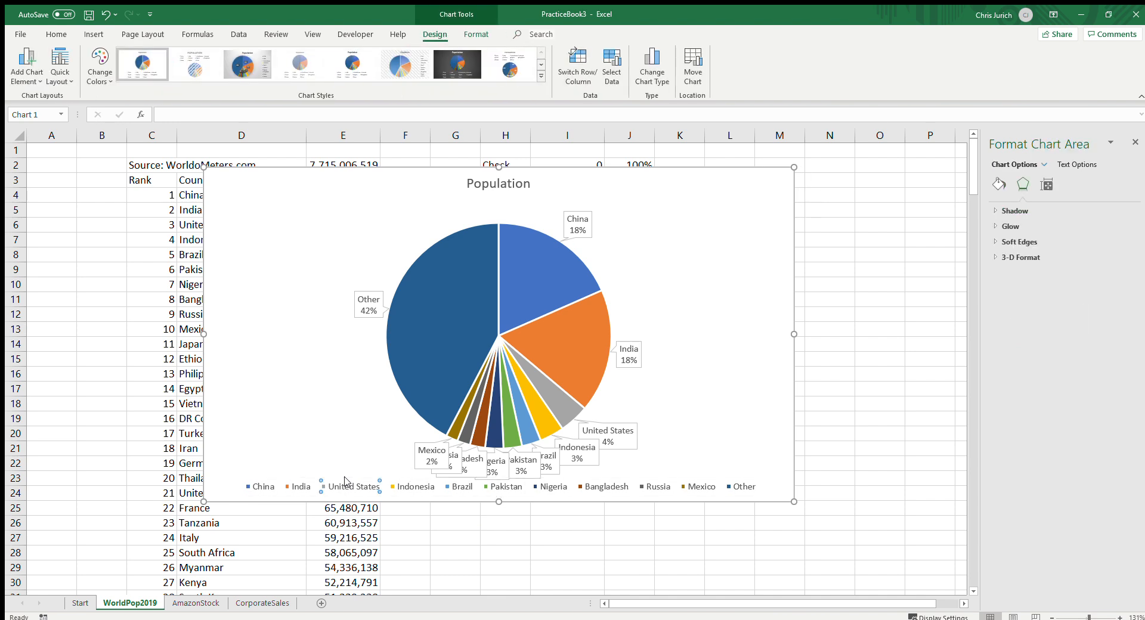
click(342, 483)
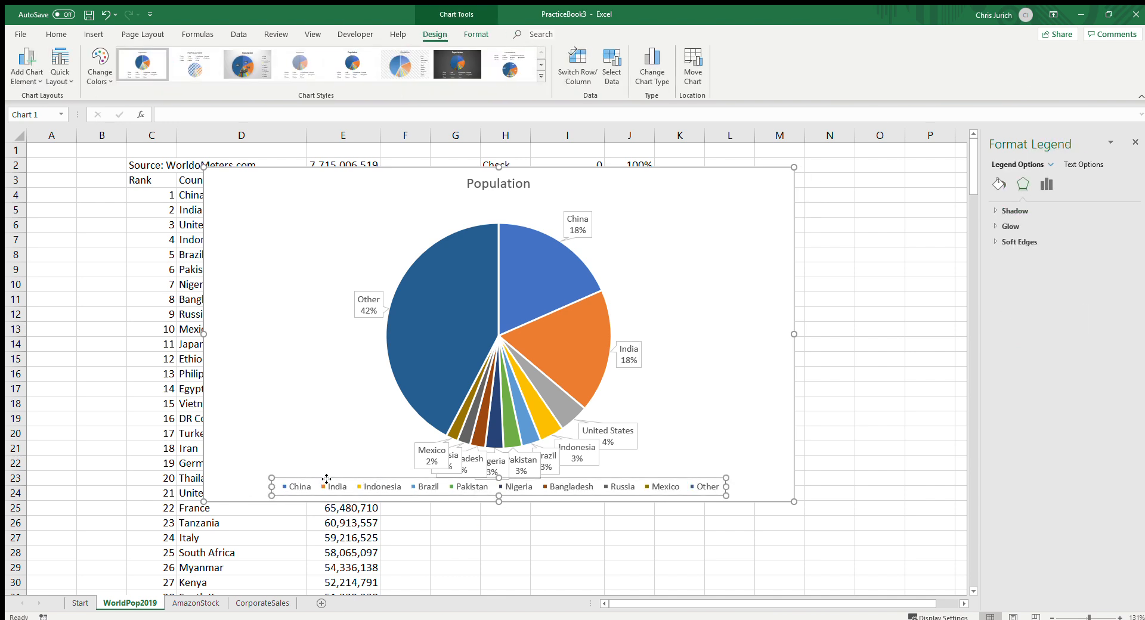
key(Delete)
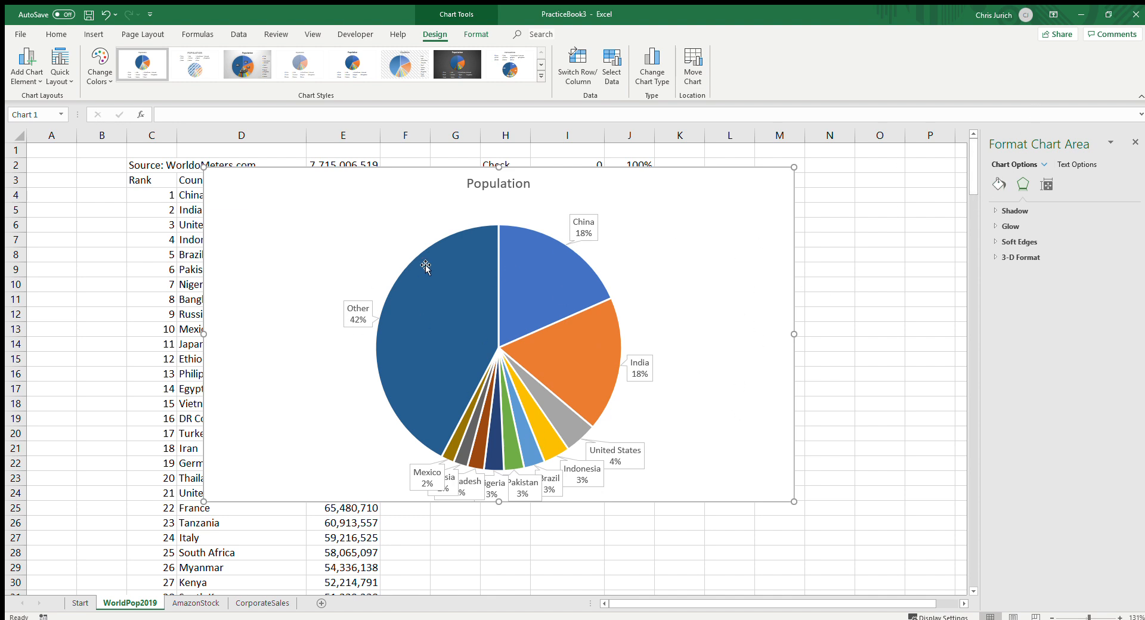
Step: Rotate the population pie by setting the angle of its first slice to 112°
click(445, 275)
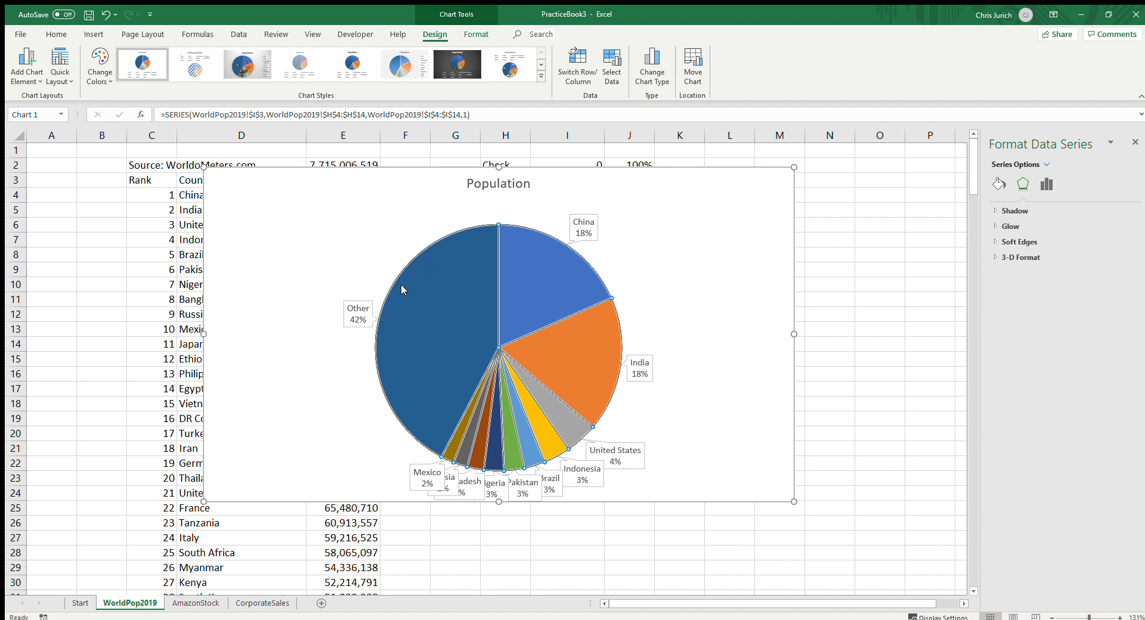
click(998, 183)
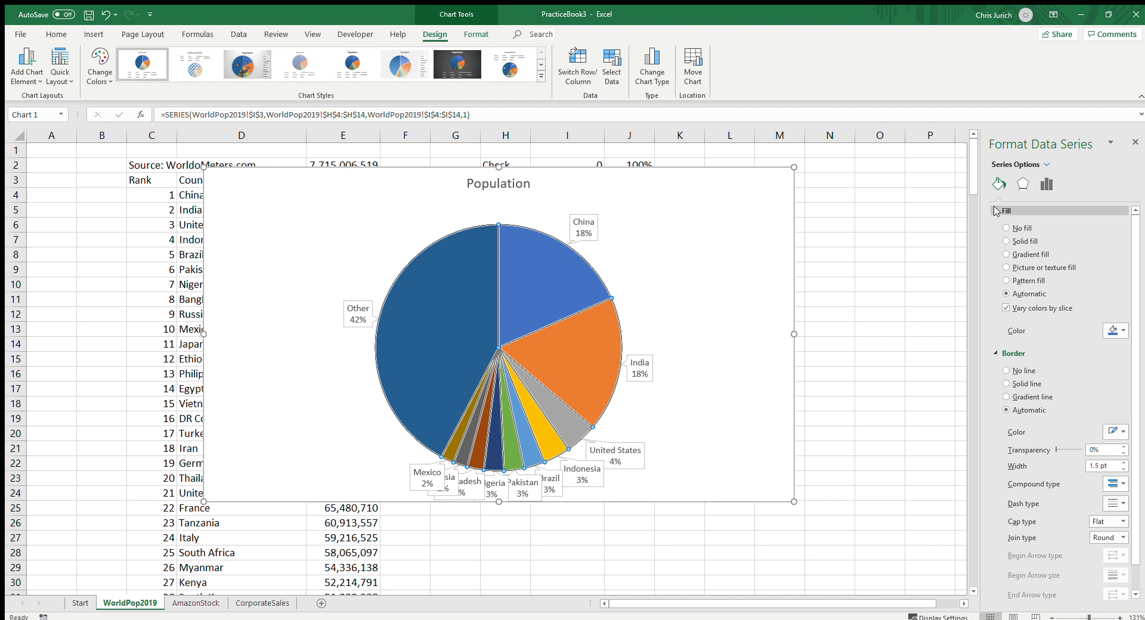
click(1044, 185)
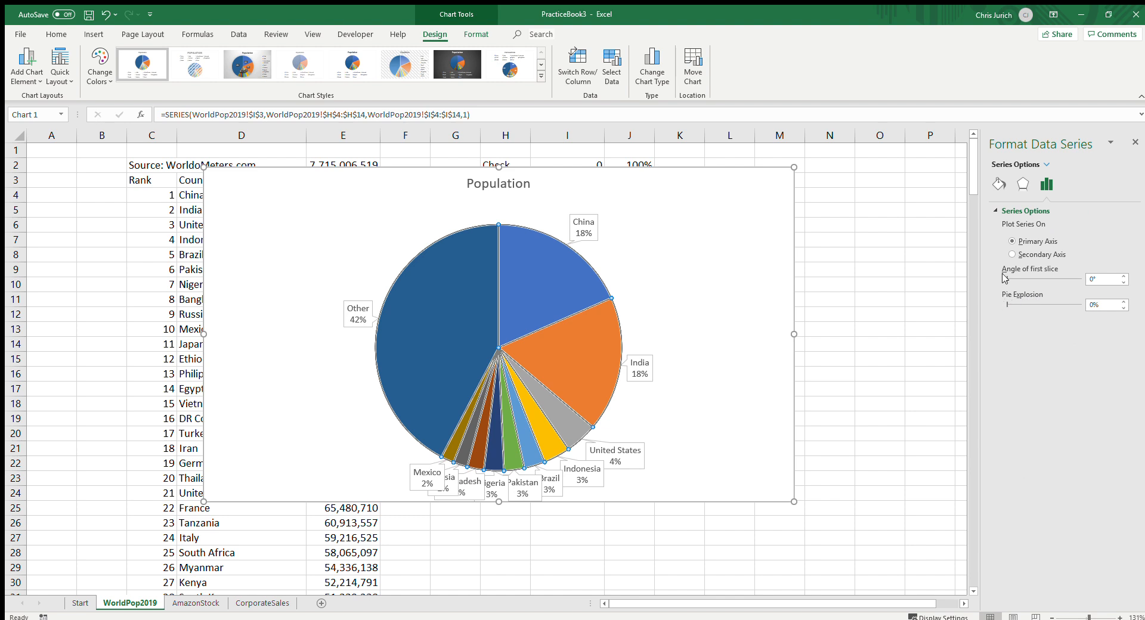
drag(1003, 274, 1008, 273)
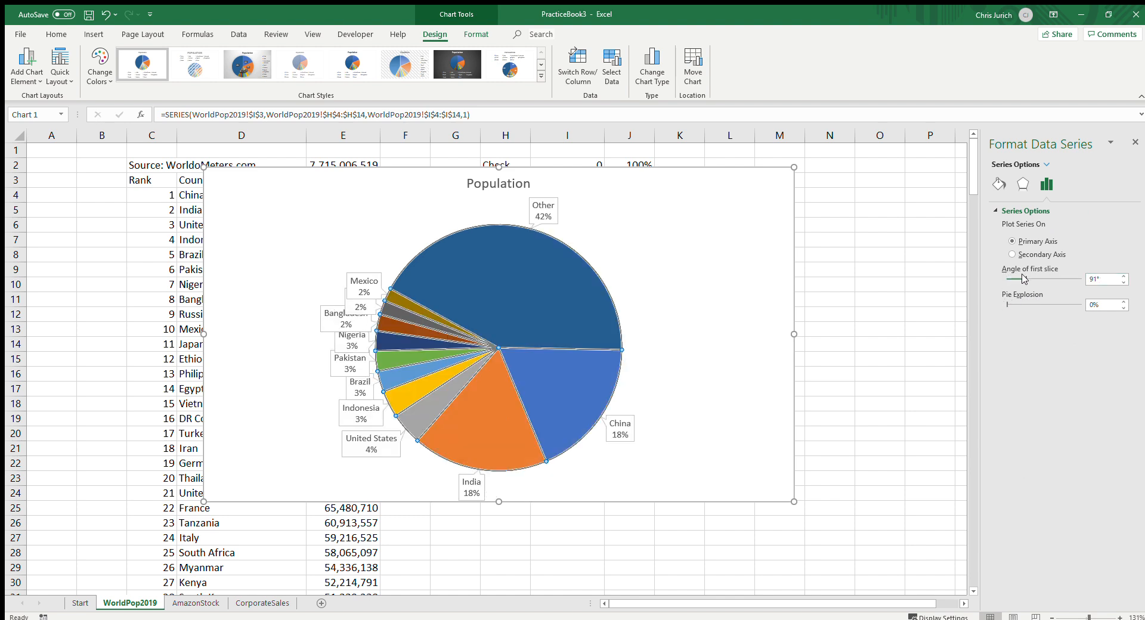
drag(1026, 278, 1030, 278)
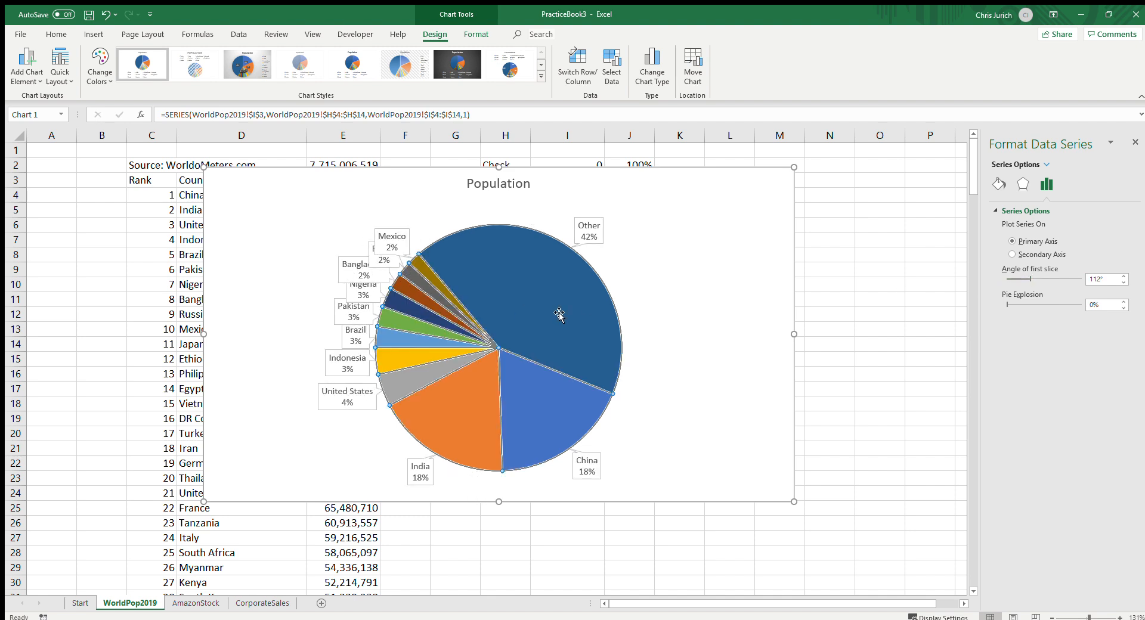
click(687, 289)
click(524, 257)
click(769, 294)
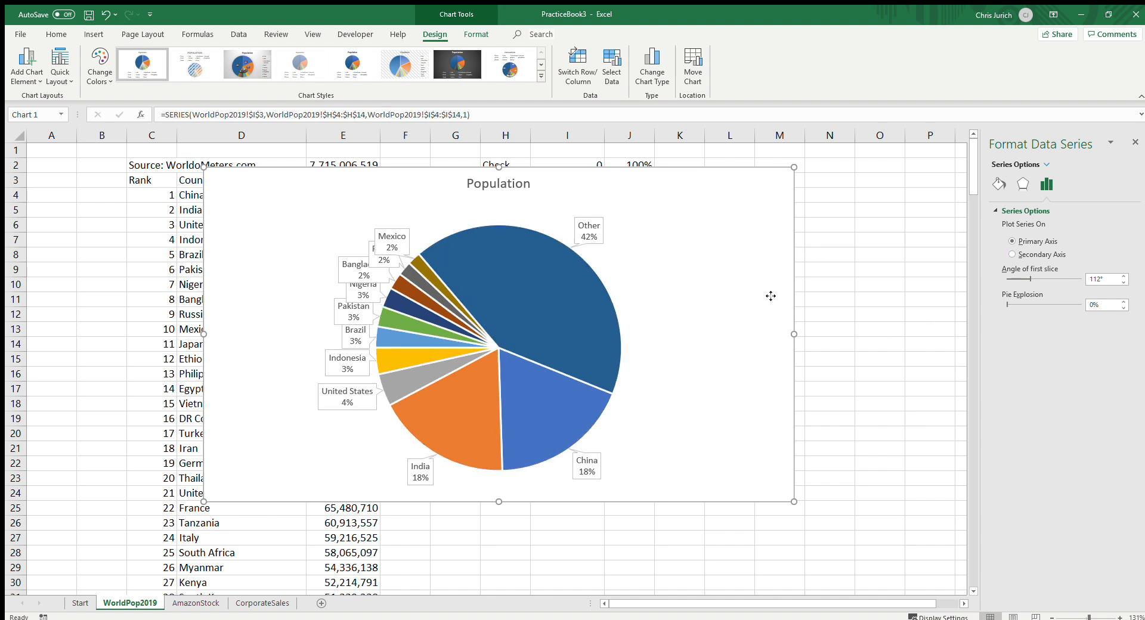
Step: Separate the slices of the population pie with a pie explosion of 20%
click(531, 286)
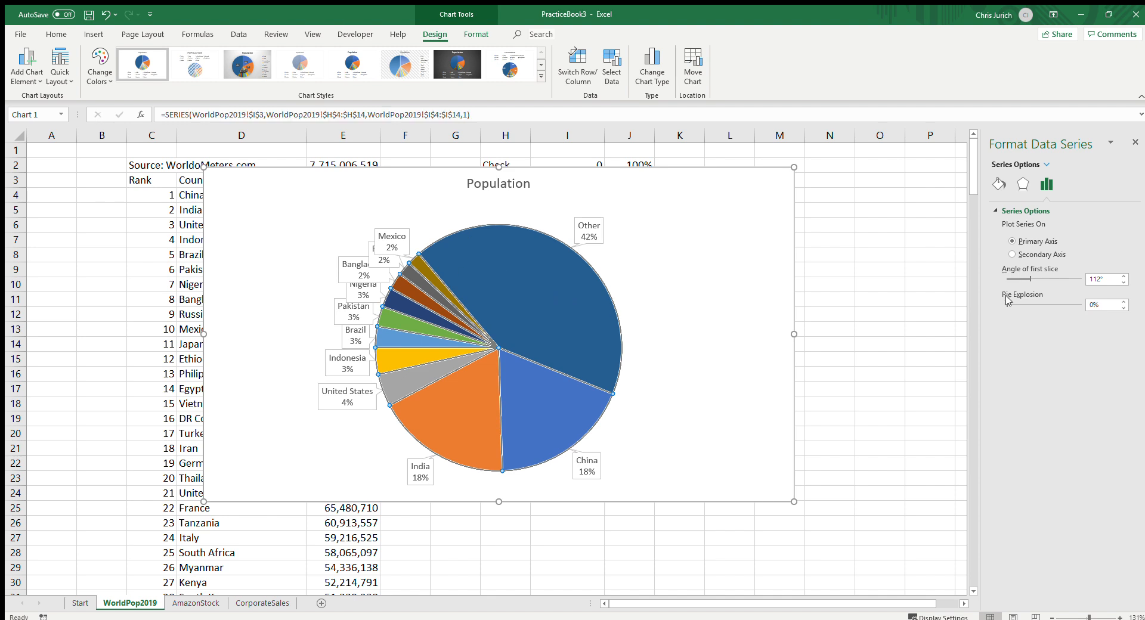
mouse_move(1008, 304)
mouse_down()
mouse_move(1019, 304)
mouse_move(1008, 303)
mouse_up()
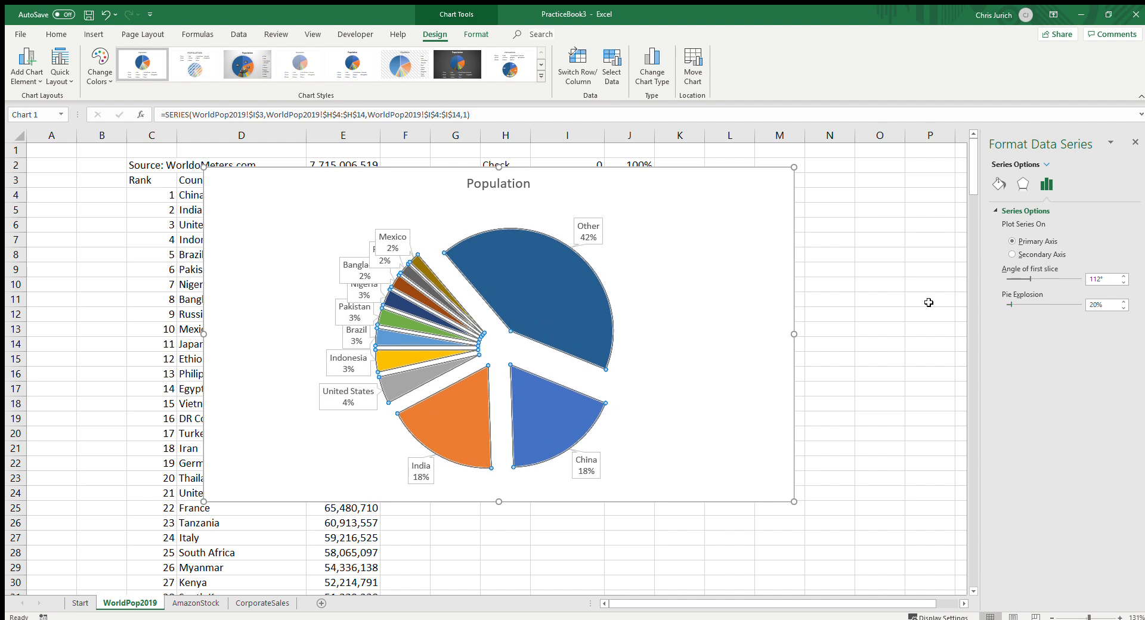
click(727, 294)
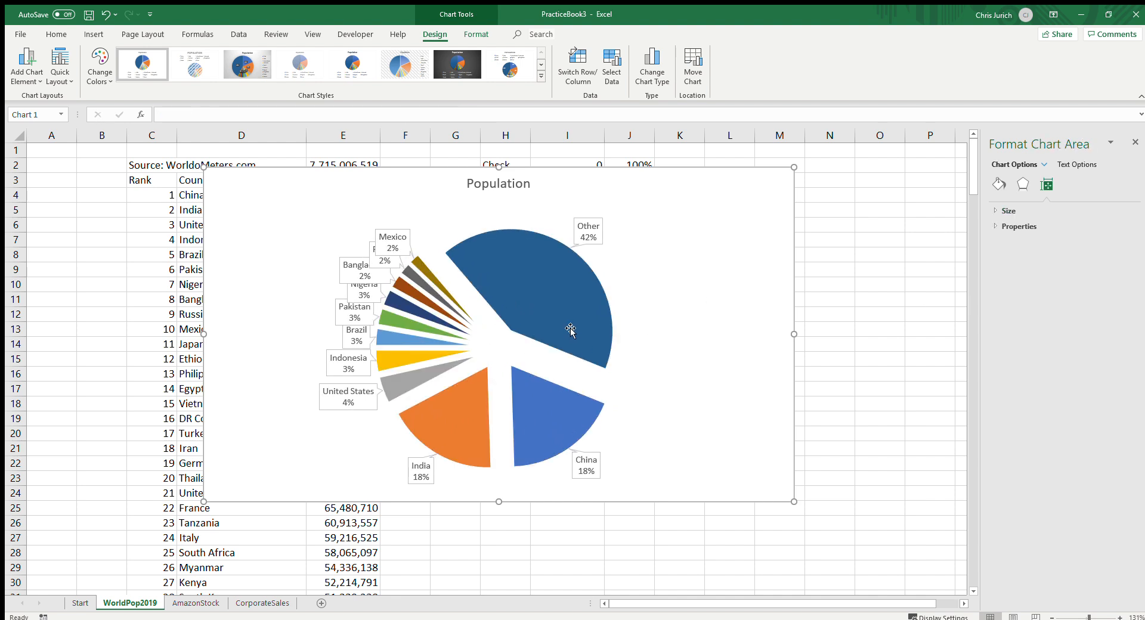
Step: Move the Mexico, Russia, Bangladesh and Nigeria callouts outward from the pie so that they no longer overlap
click(377, 240)
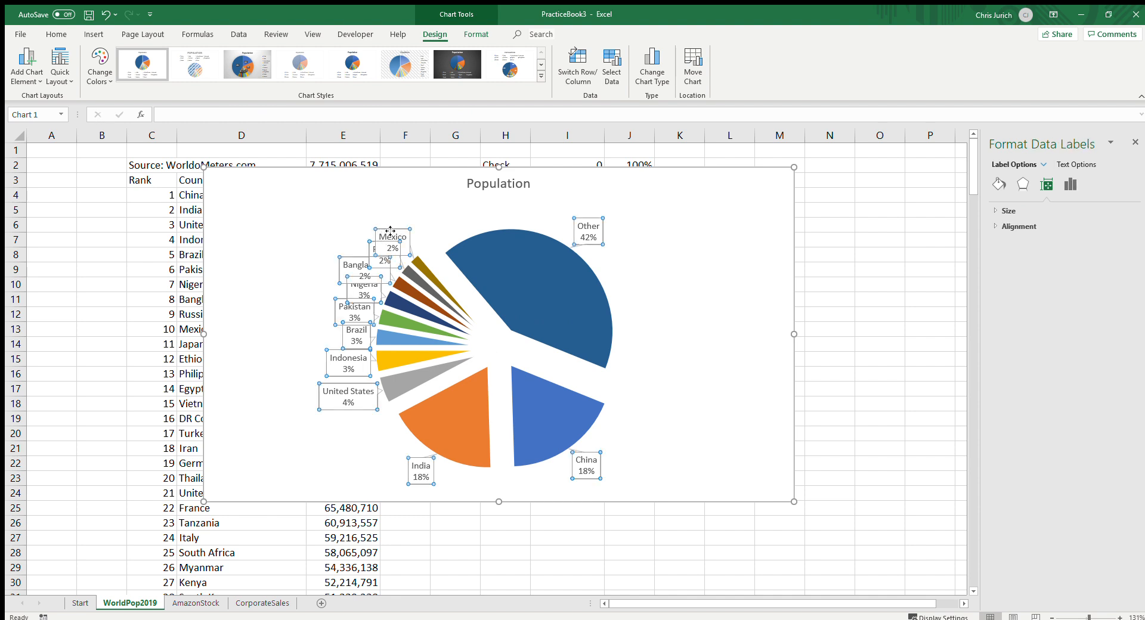
click(389, 232)
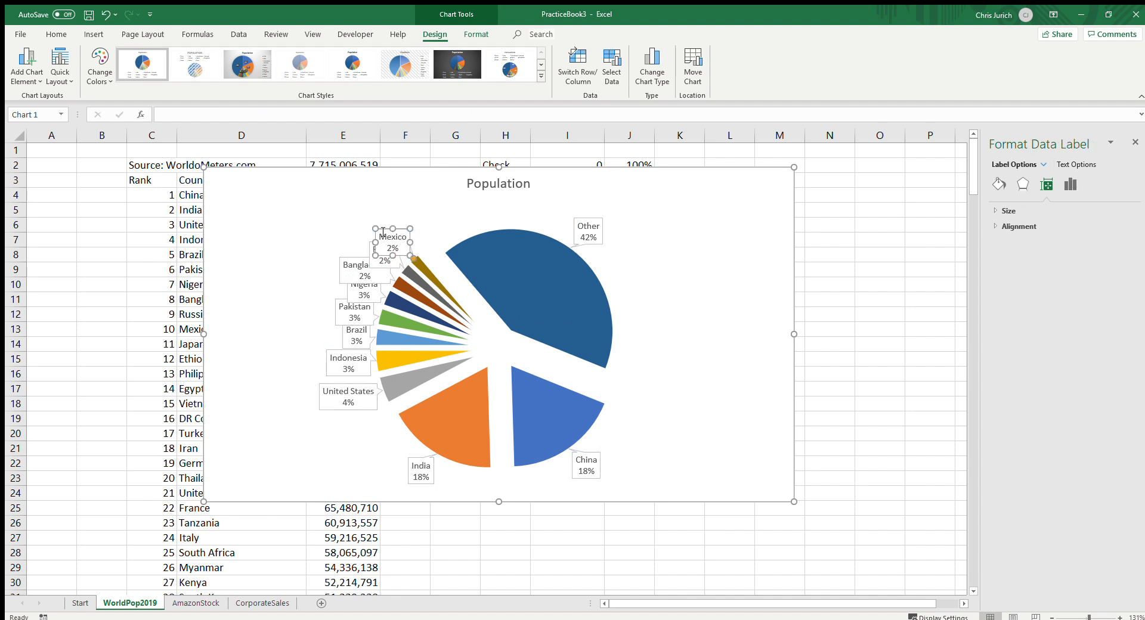
drag(384, 228, 392, 185)
click(389, 251)
drag(377, 241, 346, 194)
click(361, 259)
drag(352, 256, 286, 227)
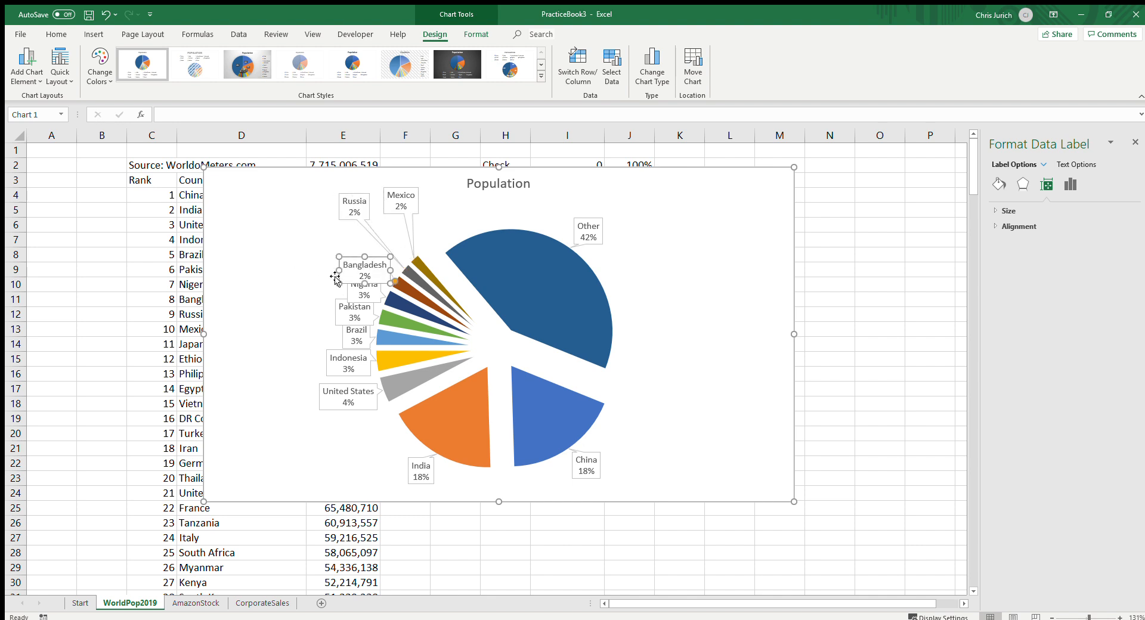
click(343, 271)
click(355, 281)
click(354, 280)
drag(355, 280, 280, 272)
Step: Move the Pakistan and Brazil callouts outward from the pie, spaced apart below the Nigeria callout
click(351, 302)
click(345, 301)
click(346, 302)
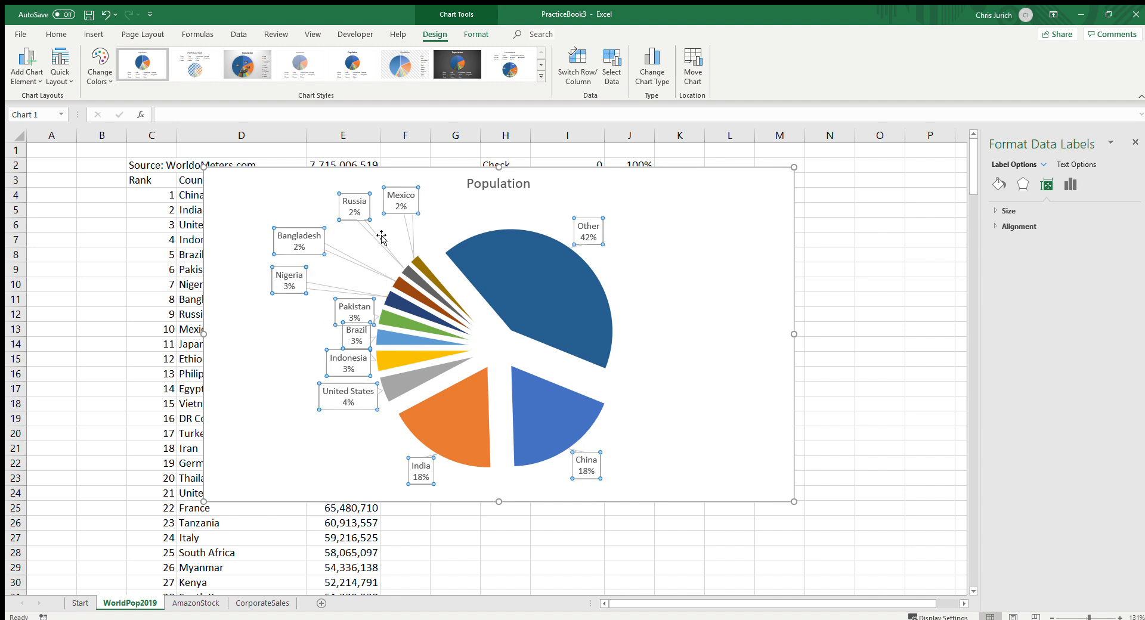
click(346, 301)
drag(335, 303, 251, 322)
click(346, 332)
drag(348, 347, 238, 353)
click(273, 315)
drag(279, 317, 251, 305)
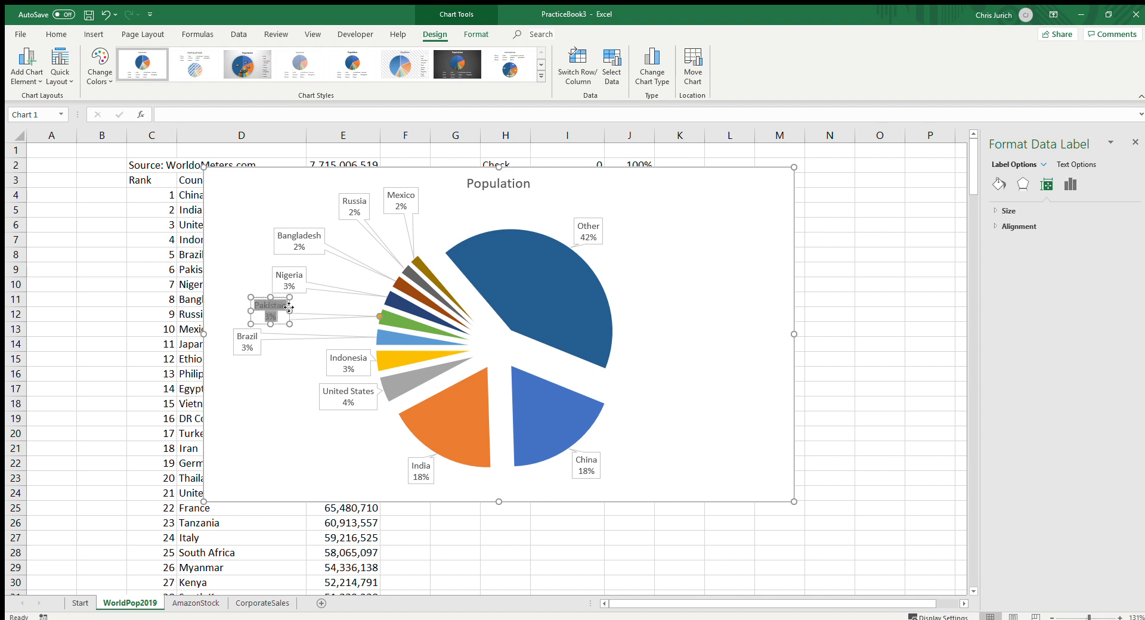
Step: Format the Pakistan callout's text in red with an underline
click(56, 34)
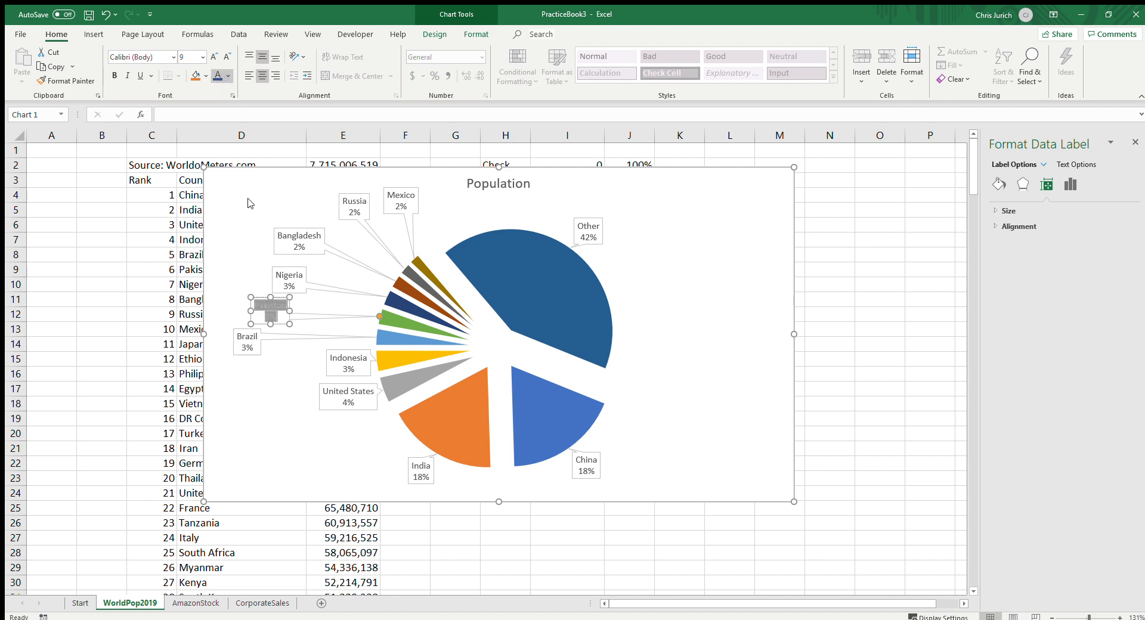
click(223, 201)
click(115, 76)
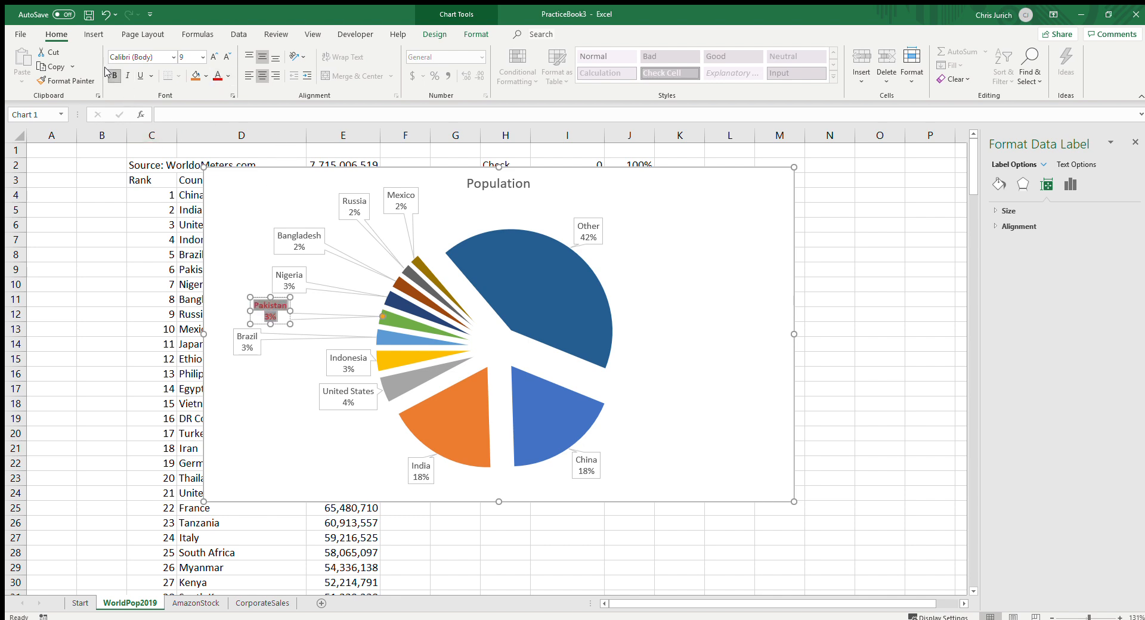
click(140, 75)
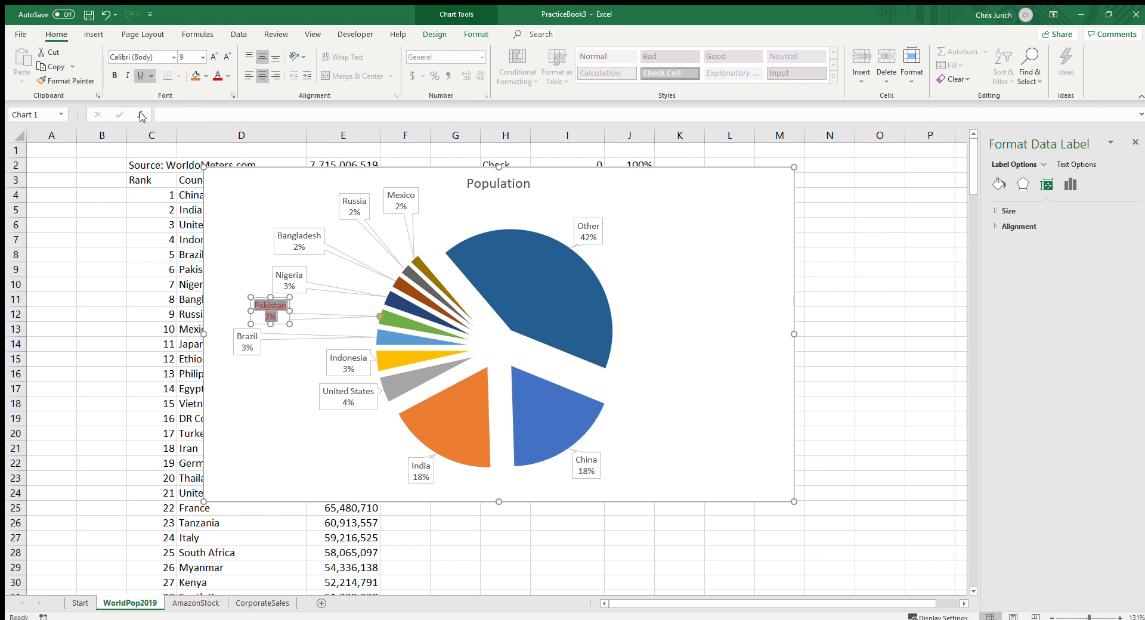
Step: Move the Indonesia and United States callouts outward from their slices, below the Brazil callout
click(345, 372)
drag(341, 376, 263, 387)
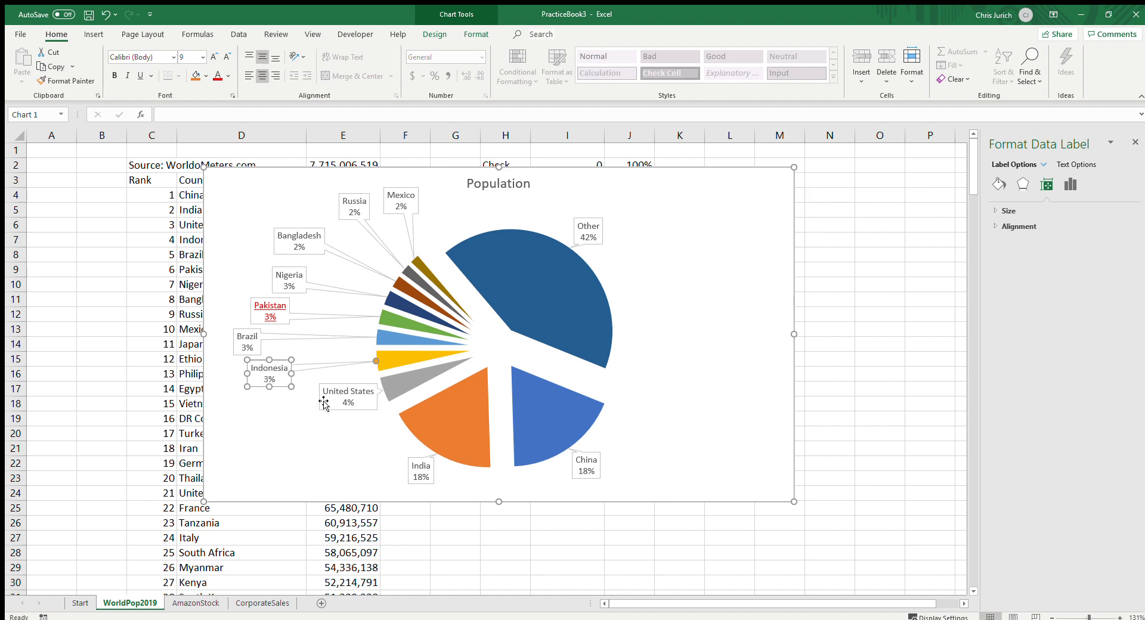
click(349, 411)
drag(305, 439, 306, 438)
click(677, 329)
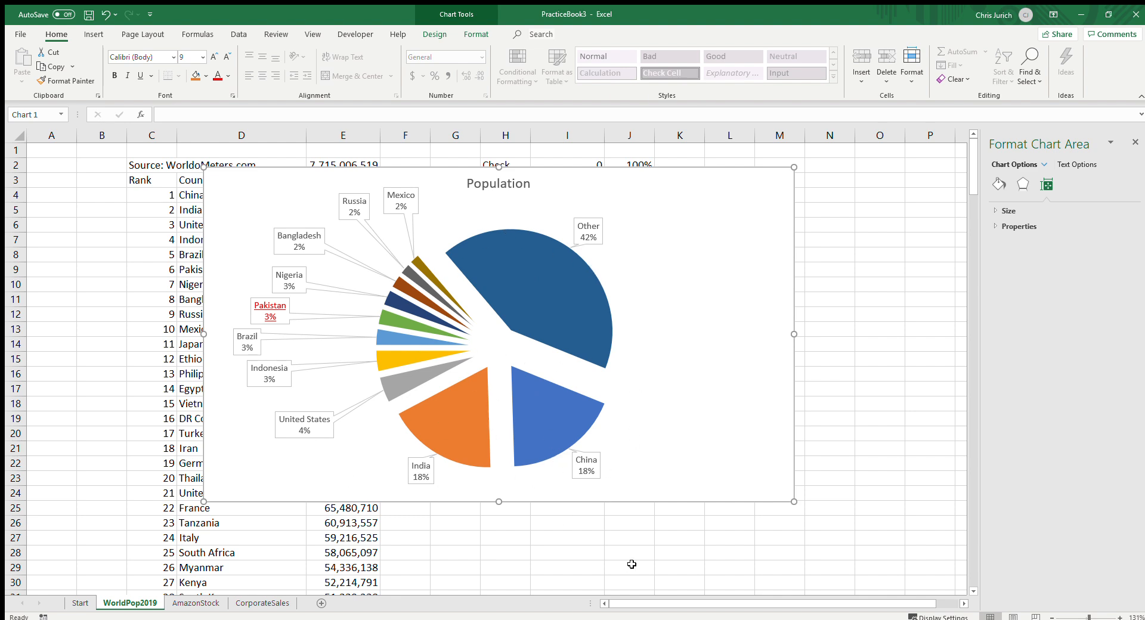
Step: Insert a scatter chart with lines from the Date and Close data in A3:B64 of the AmazonStock sheet
click(214, 603)
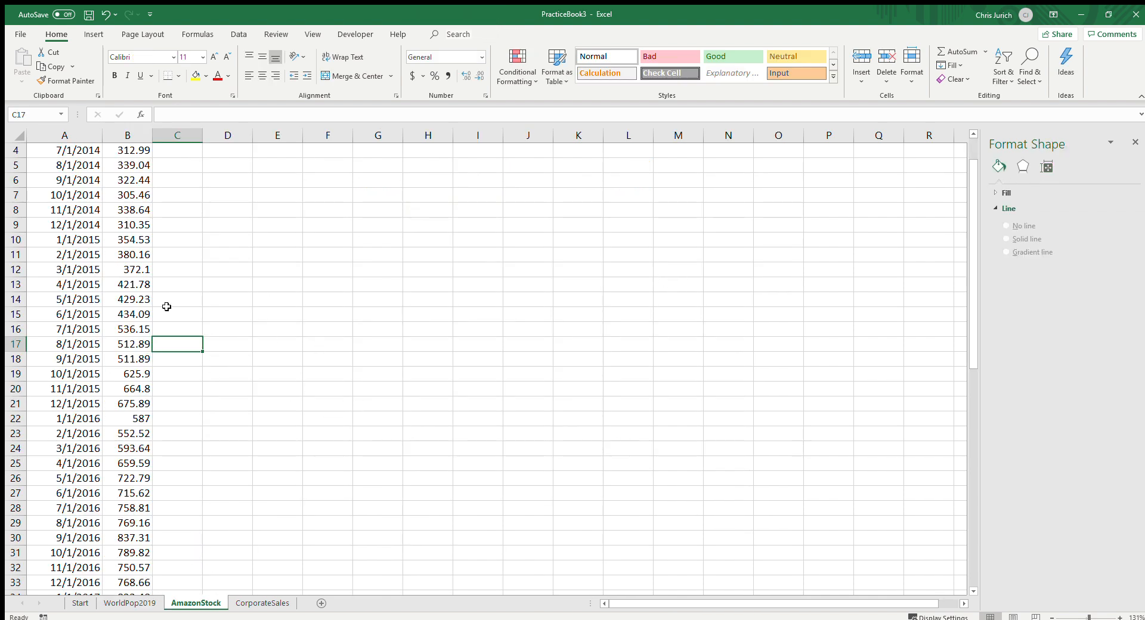
click(146, 311)
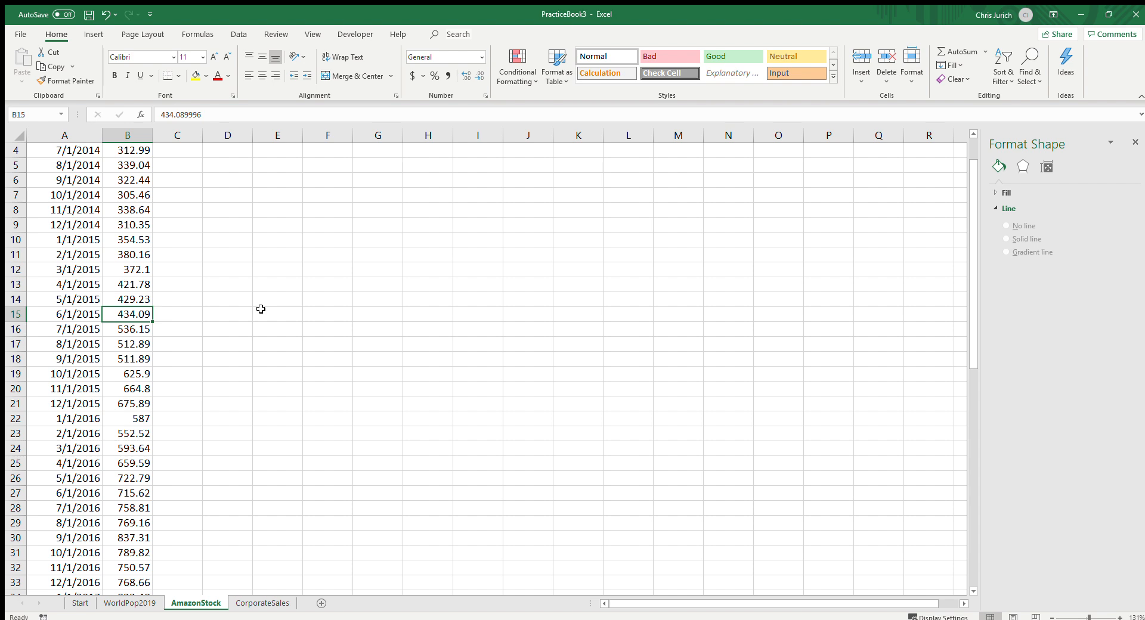
key(ctrl+Up)
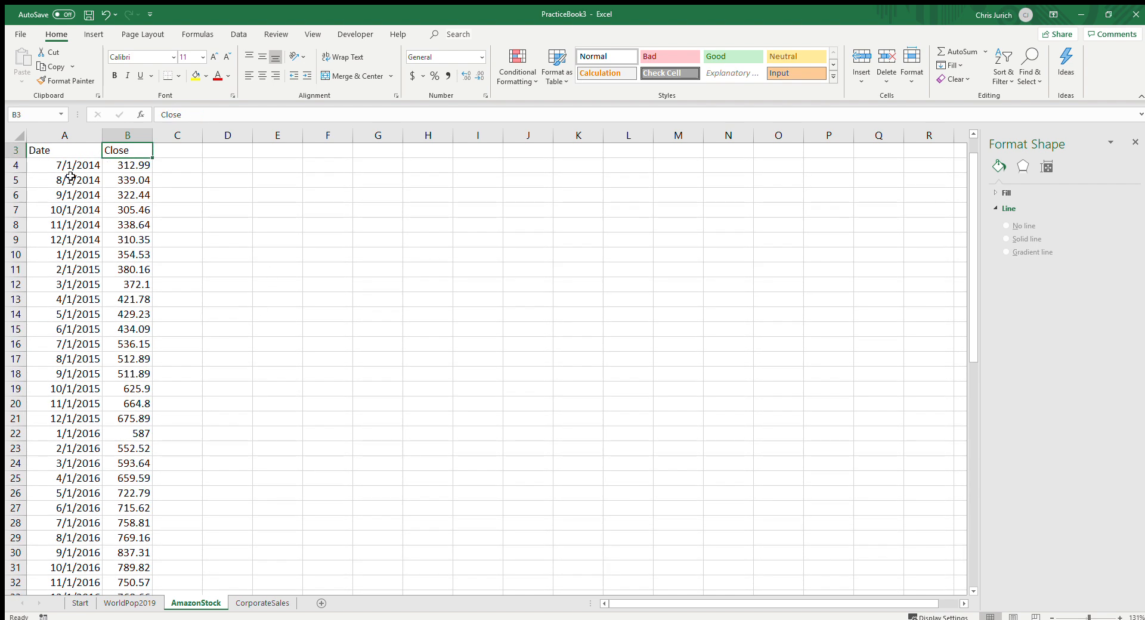
click(45, 152)
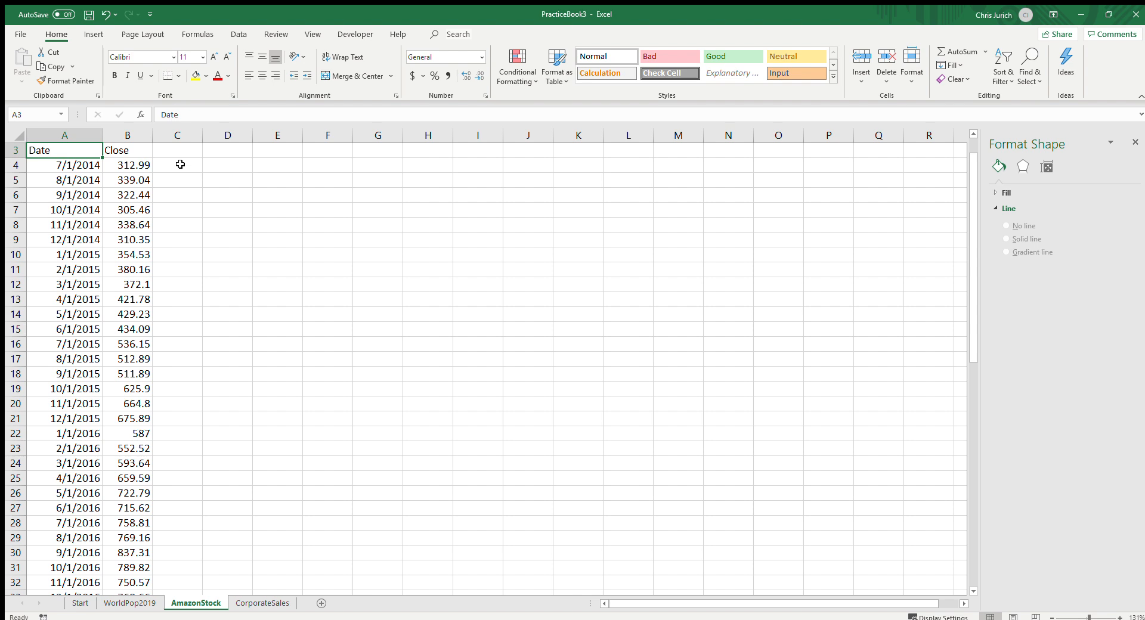
key(ctrl+shift+Right)
key(ctrl+shift+Down)
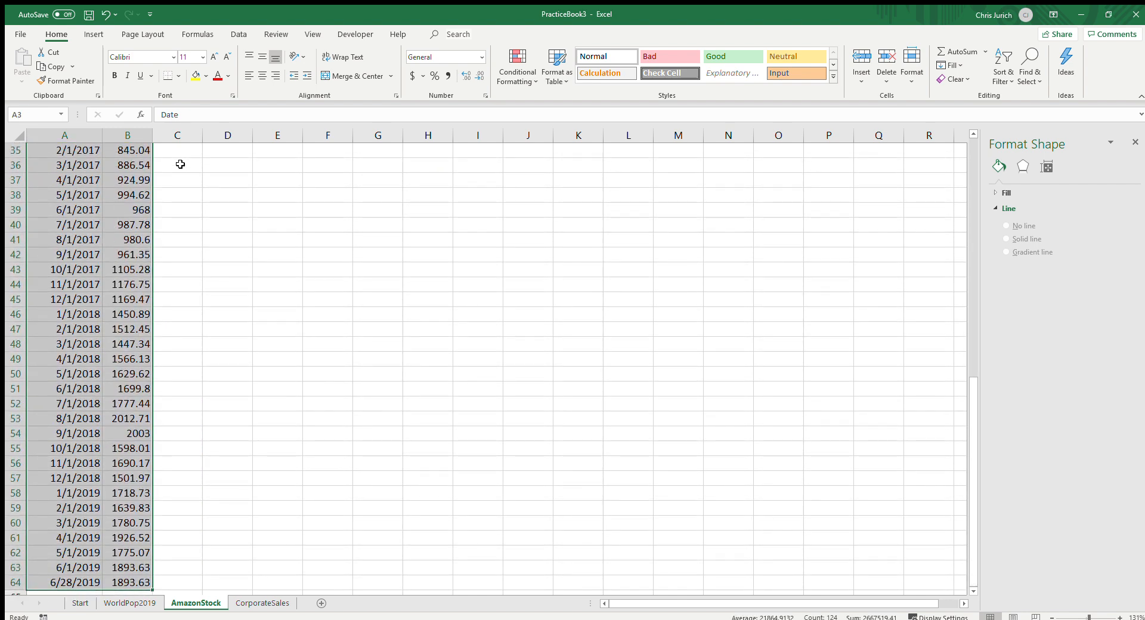
click(86, 36)
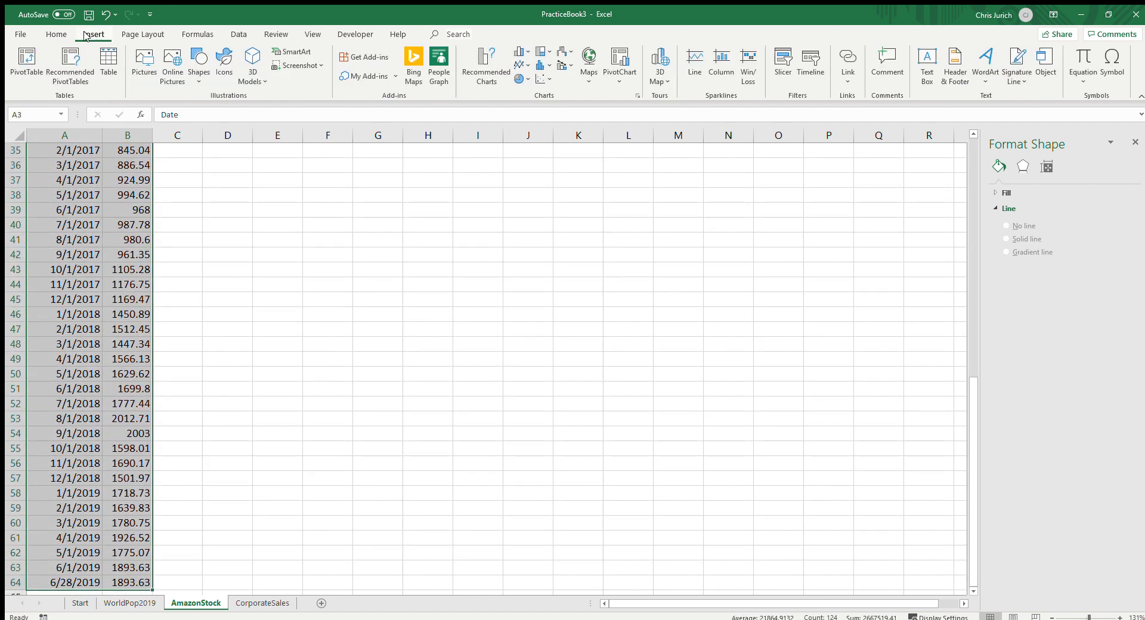
click(541, 79)
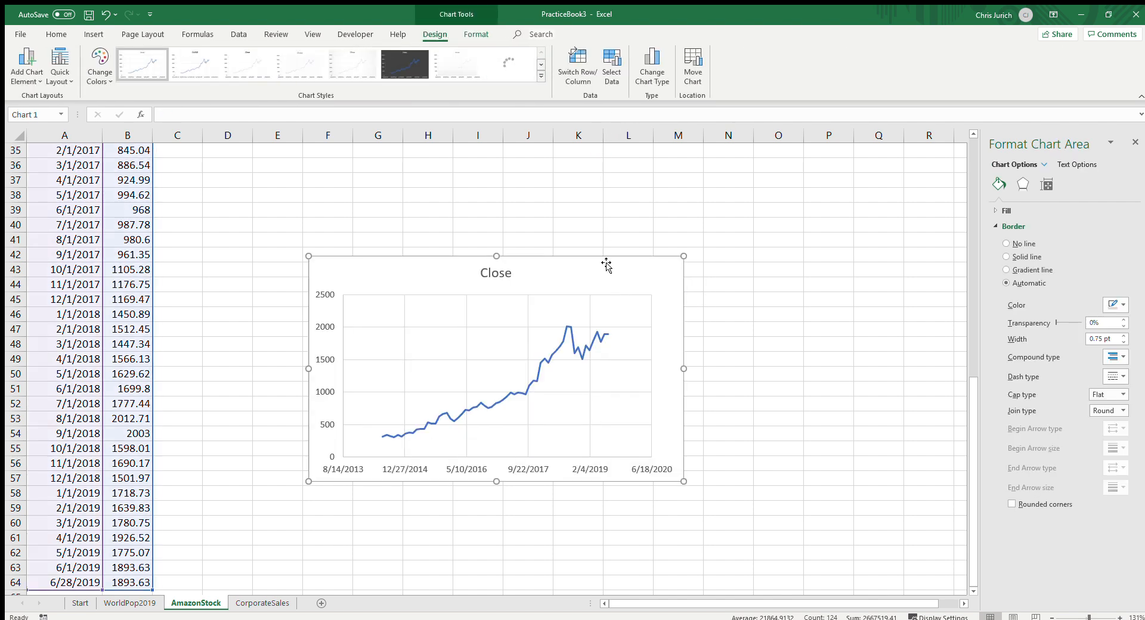
Step: Change the stock chart's title to "Amazon Stock Price"
click(488, 275)
double_click(483, 273)
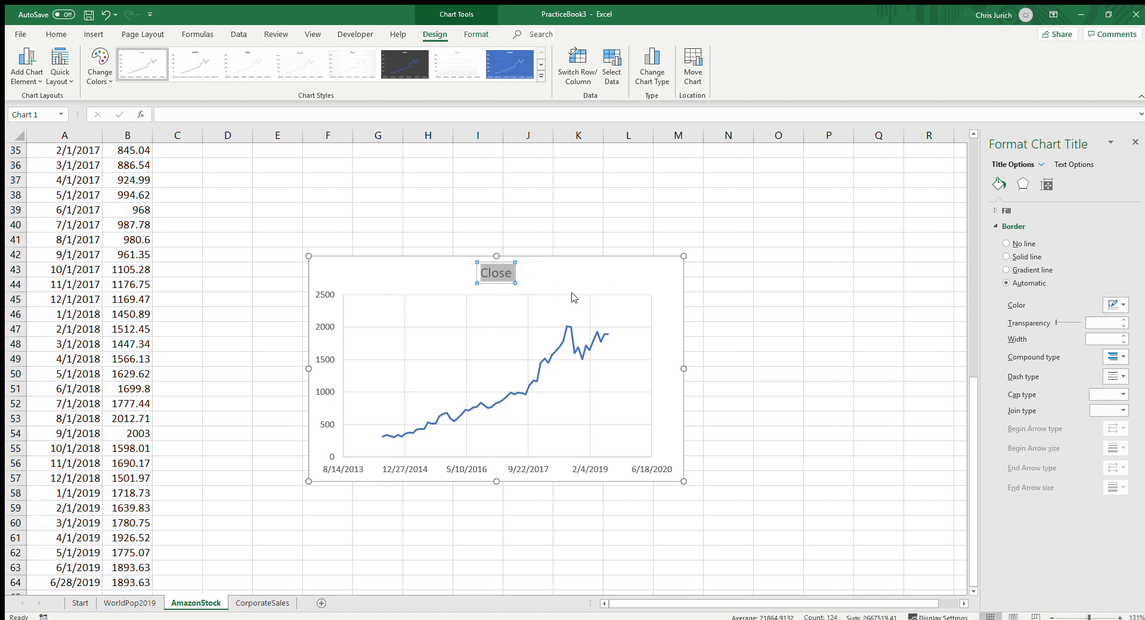
text(A)
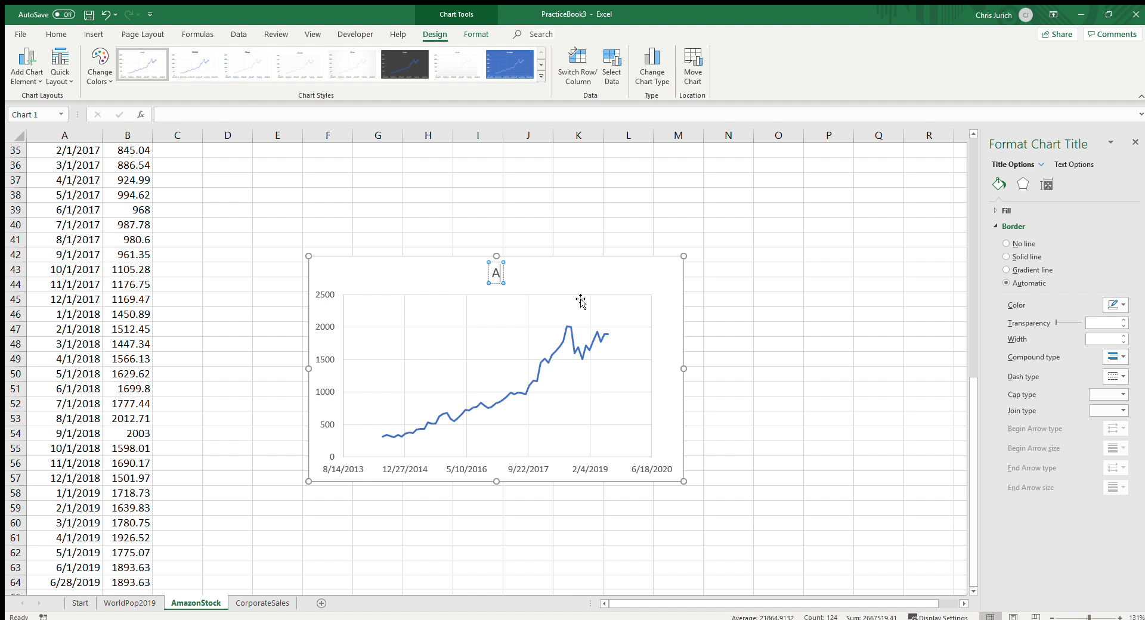
text(mazon Stock Price)
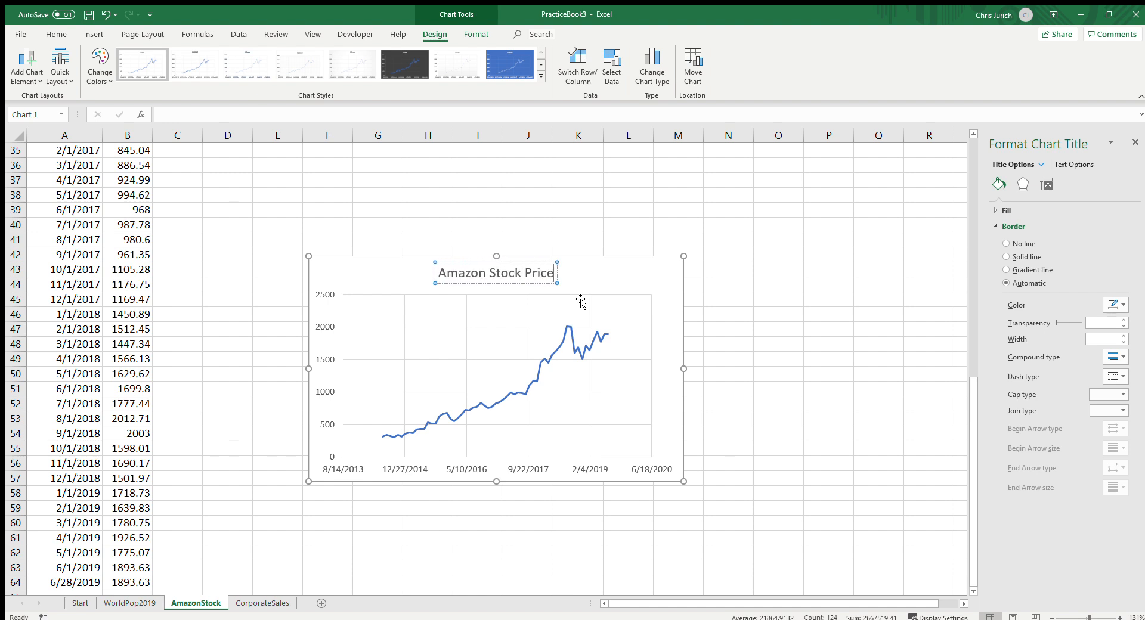
Step: Format the vertical axis numbers as Currency with the $ symbol and no decimals, using the format code $#,##0
click(618, 292)
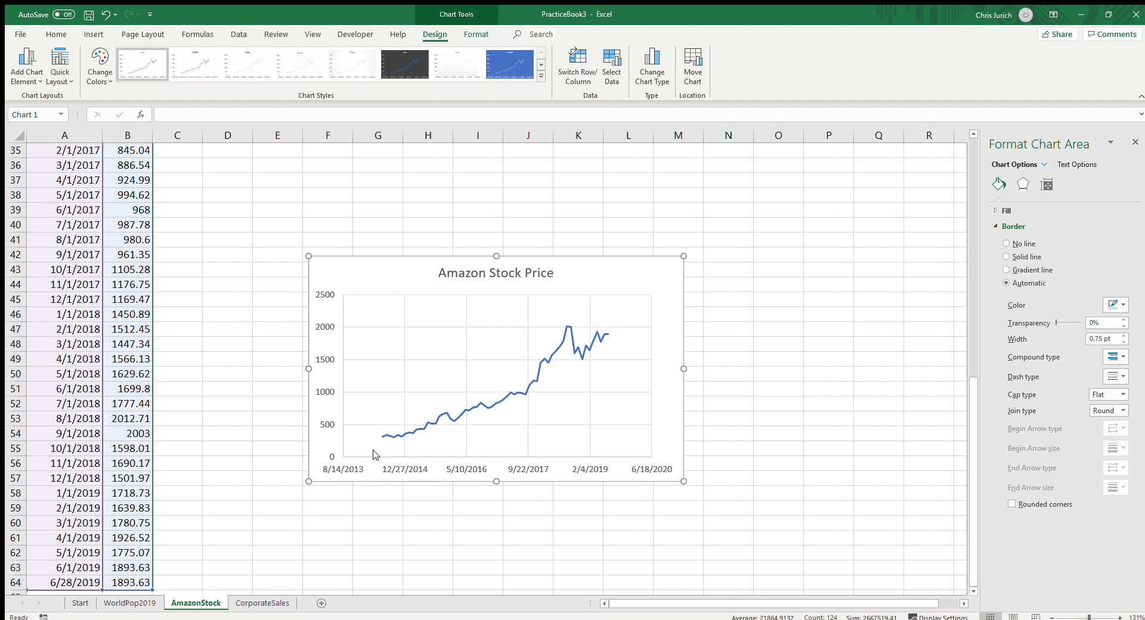
click(322, 325)
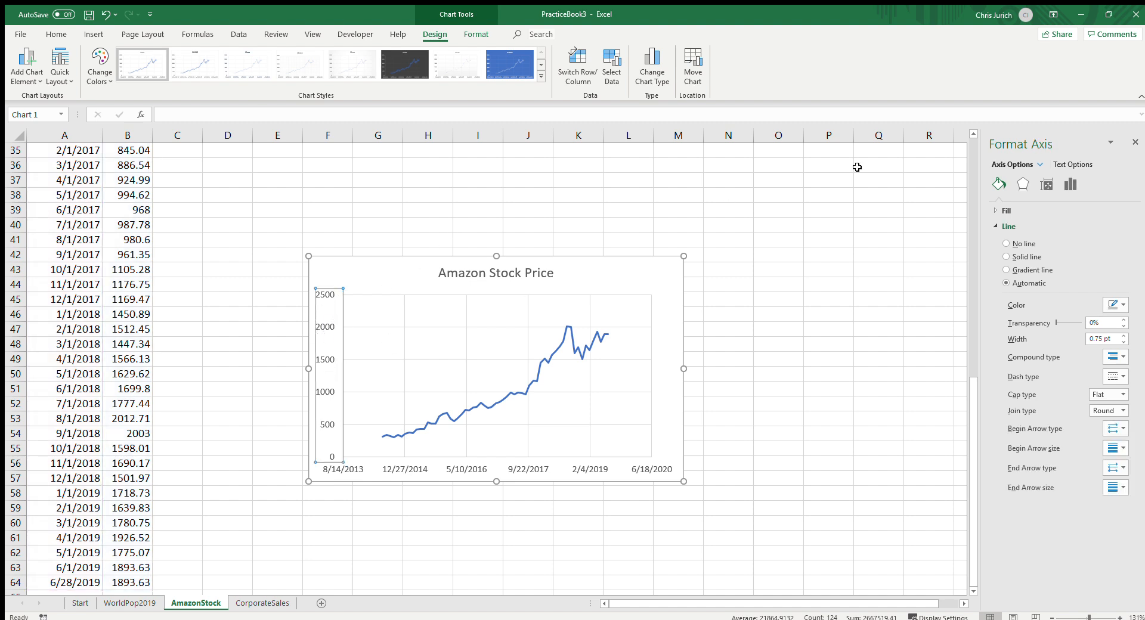
click(1068, 185)
click(994, 258)
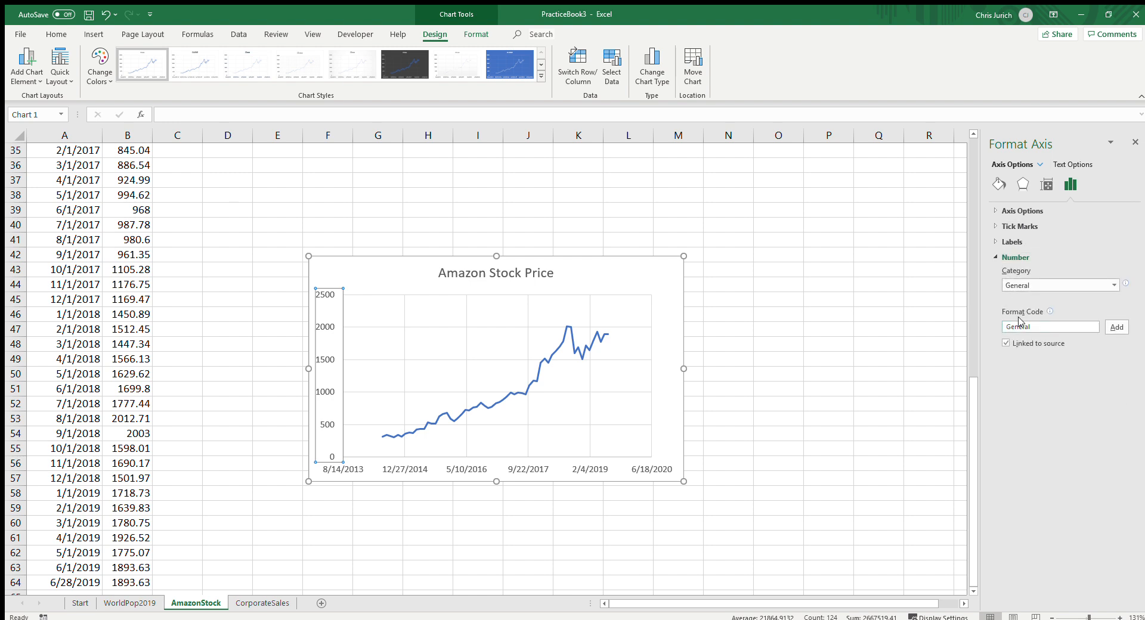
double_click(1039, 328)
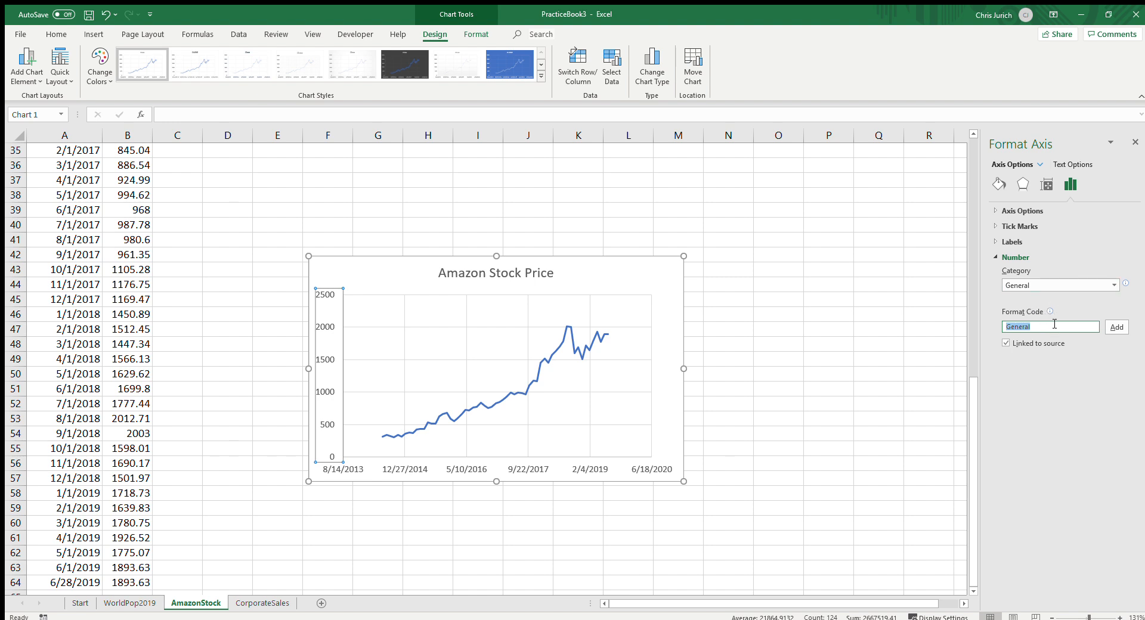
click(1046, 281)
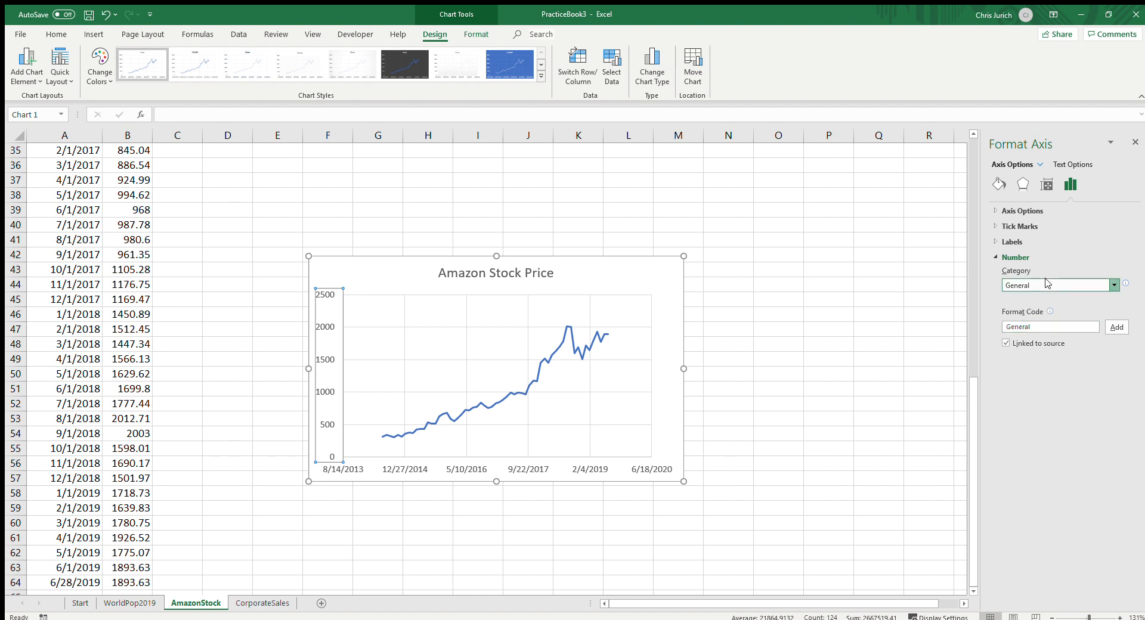
click(1039, 316)
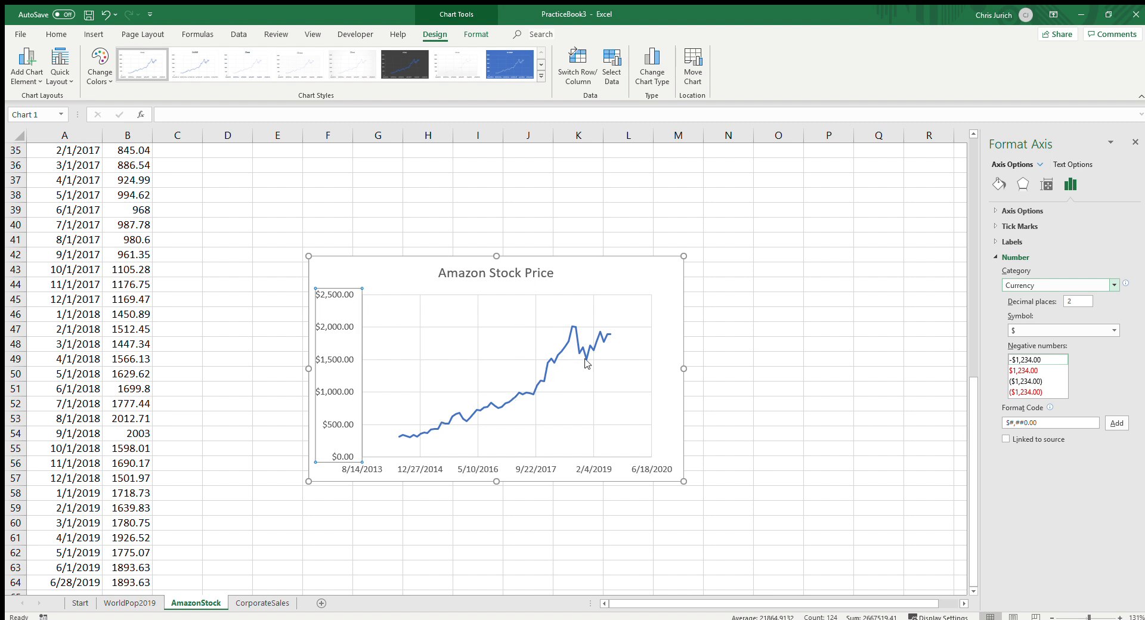
click(1038, 424)
click(1116, 423)
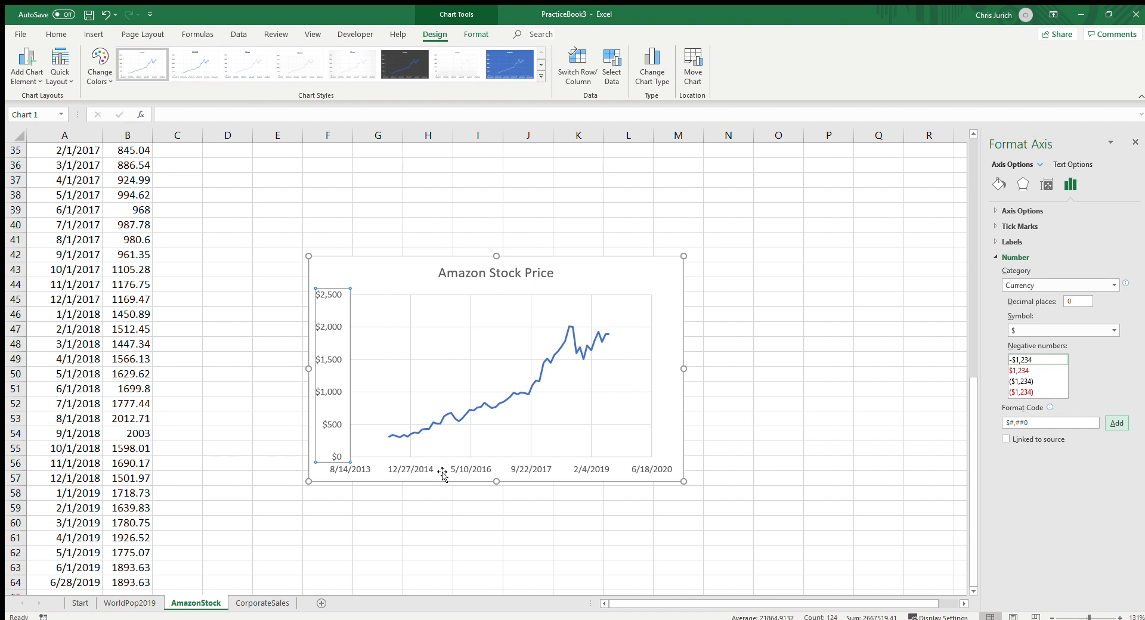
Step: Give the horizontal axis dates the custom number format mm/yy
click(410, 471)
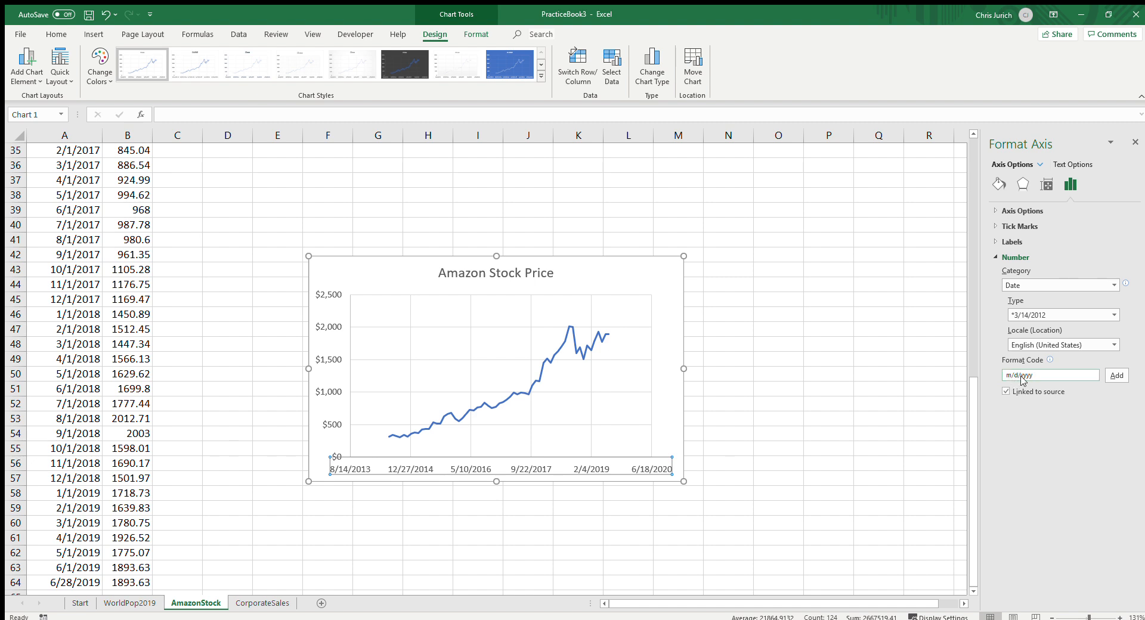
drag(1043, 377, 1003, 376)
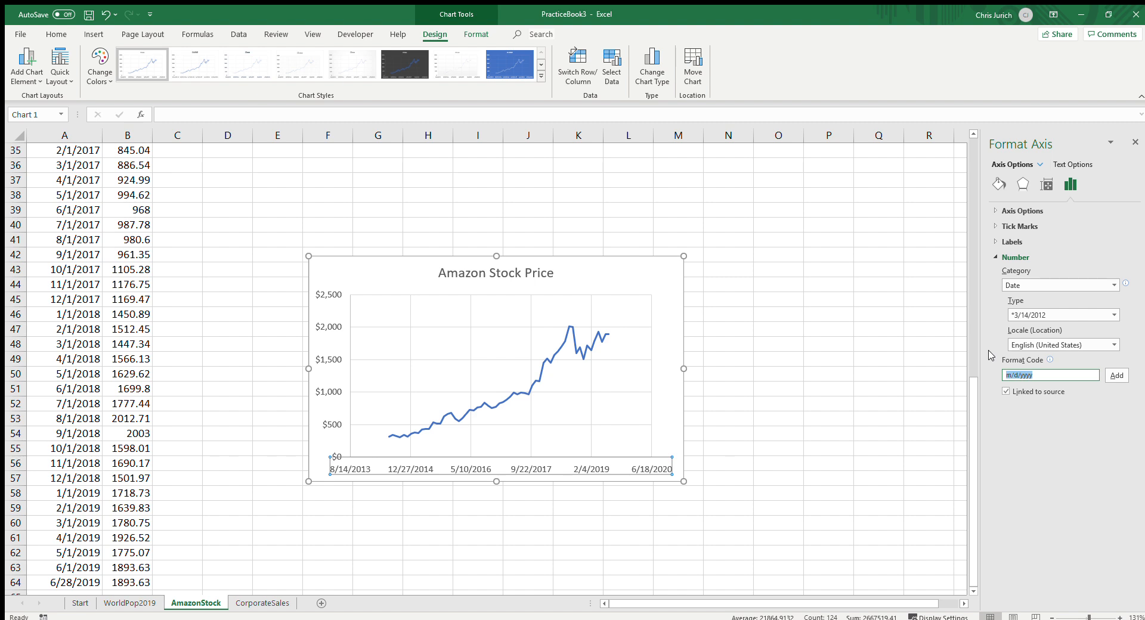
text(m)
click(1117, 375)
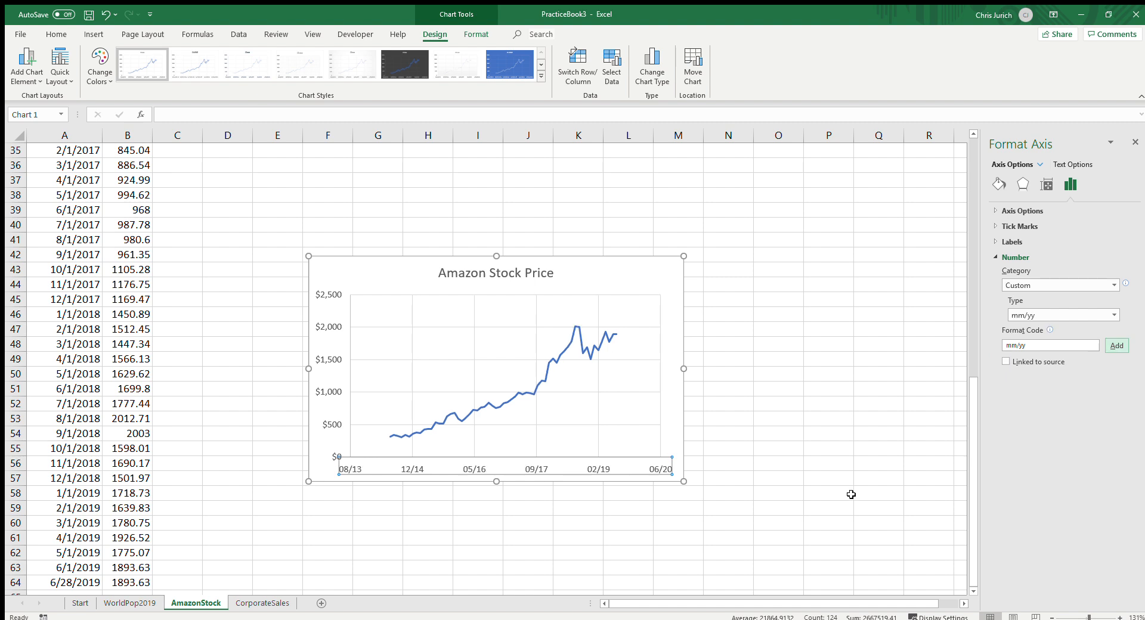
click(639, 511)
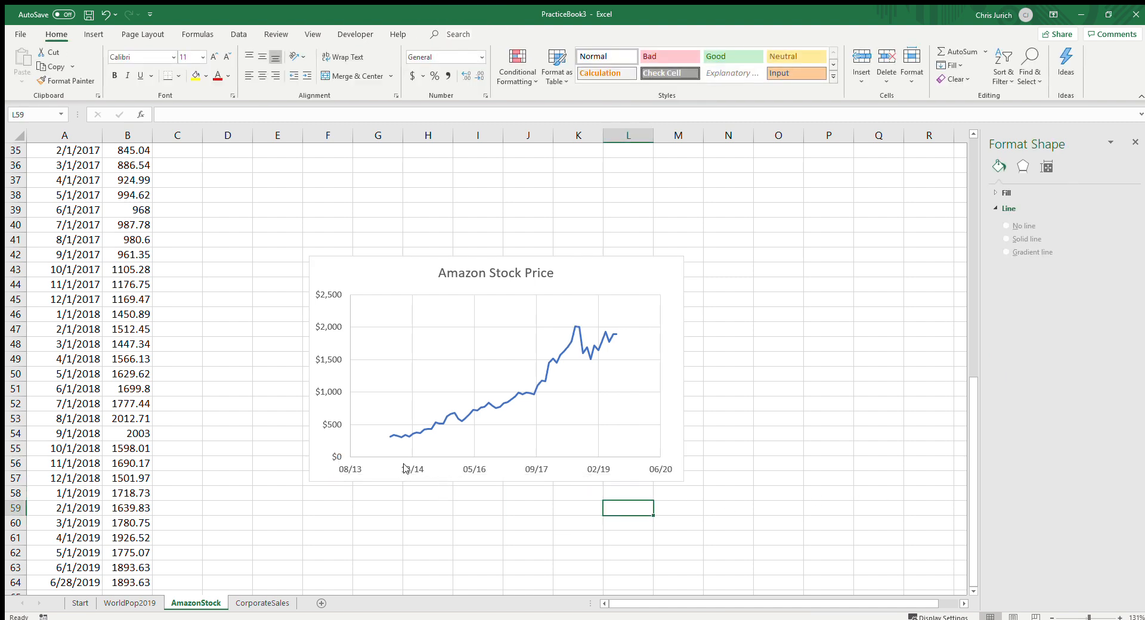
Step: Add a linear trendline to the Amazon stock price series
click(667, 457)
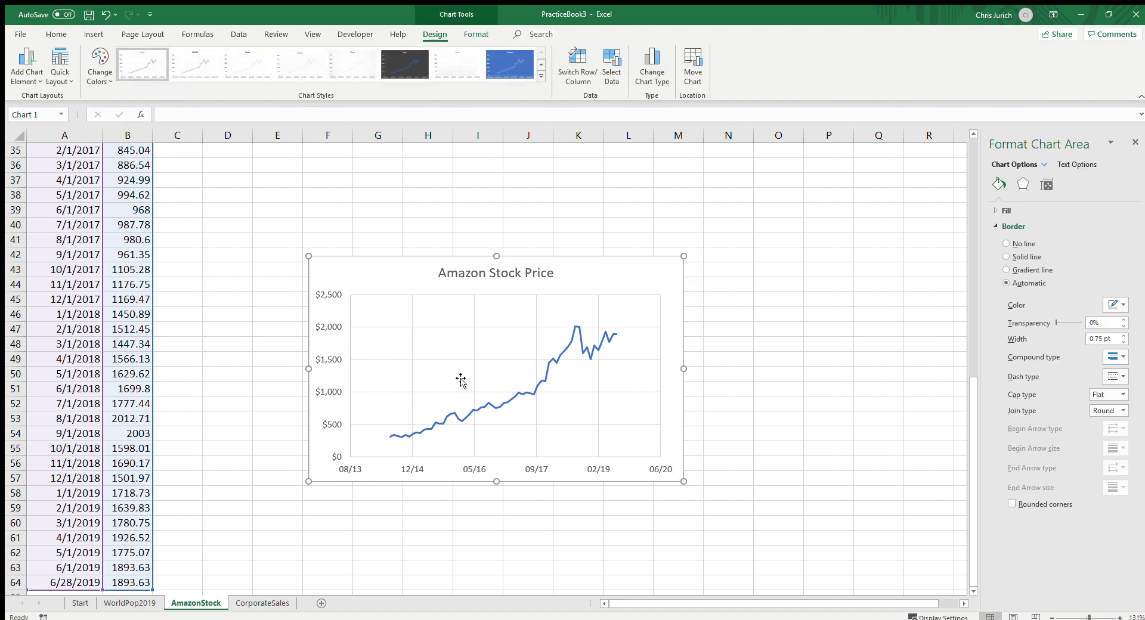
click(333, 359)
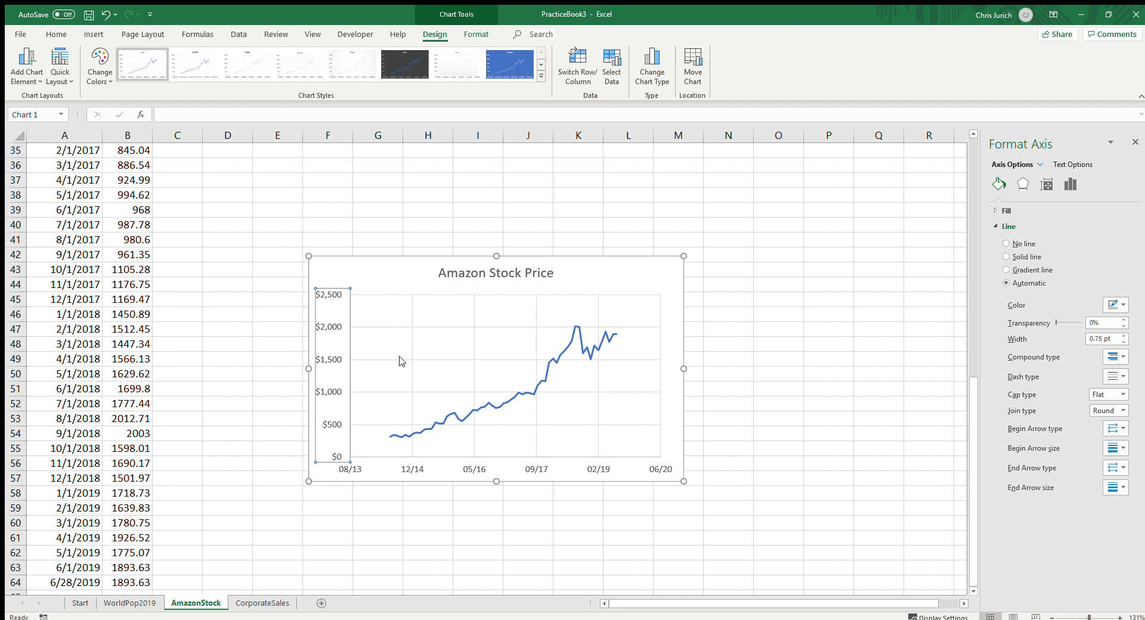
click(553, 359)
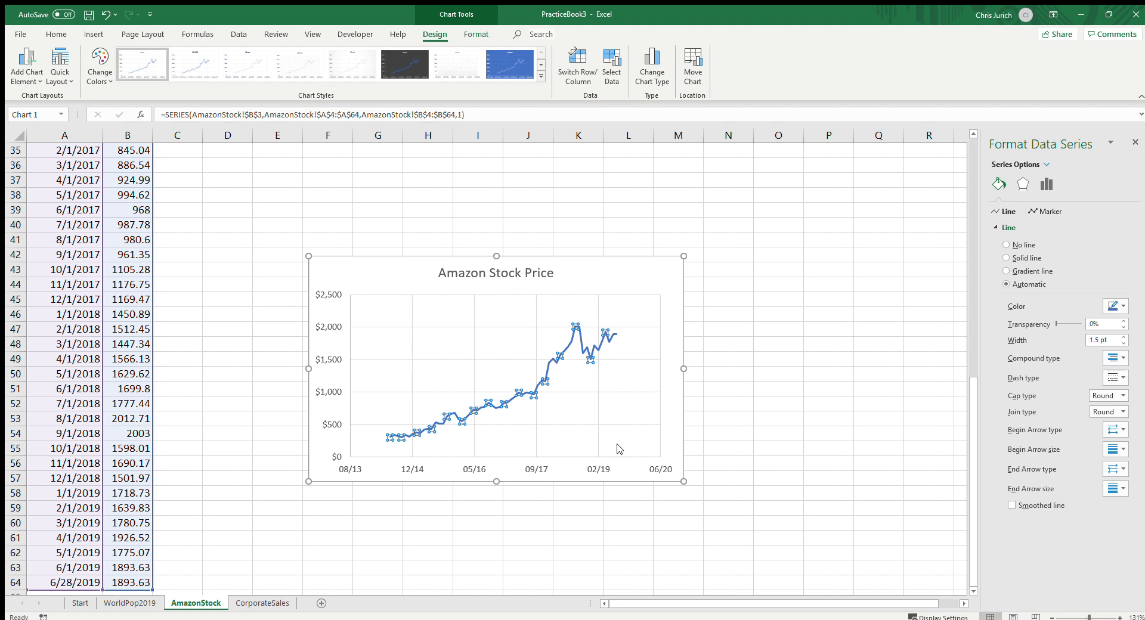
click(619, 470)
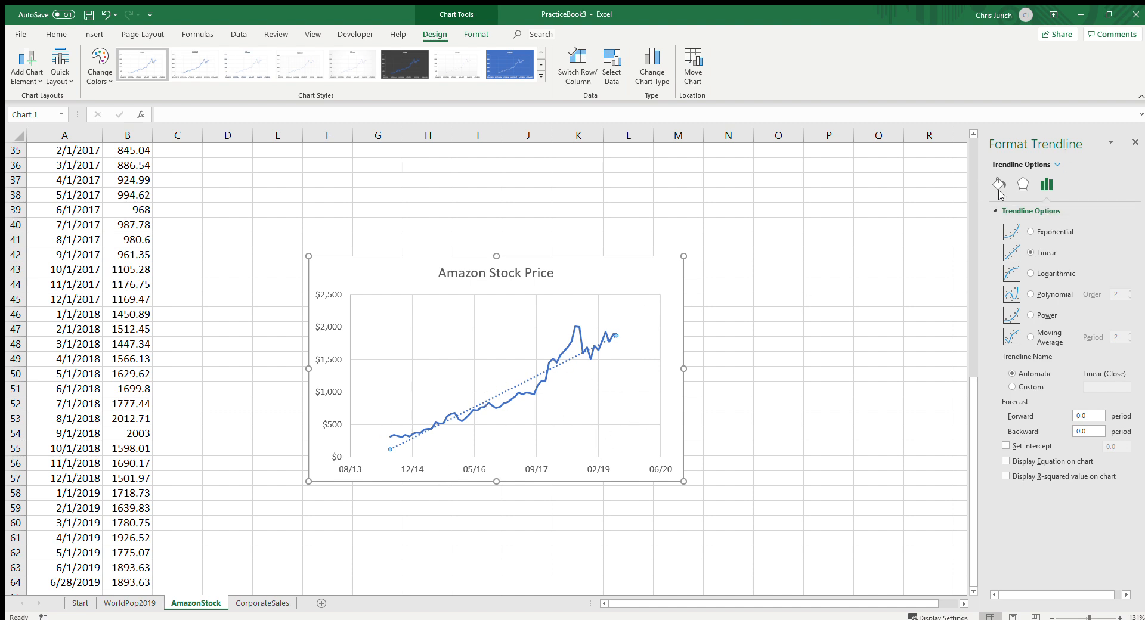
Step: Try the Exponential, Logarithmic, Power and Moving Average trendline types, and return the trendline to Linear with its automatic name
click(1031, 231)
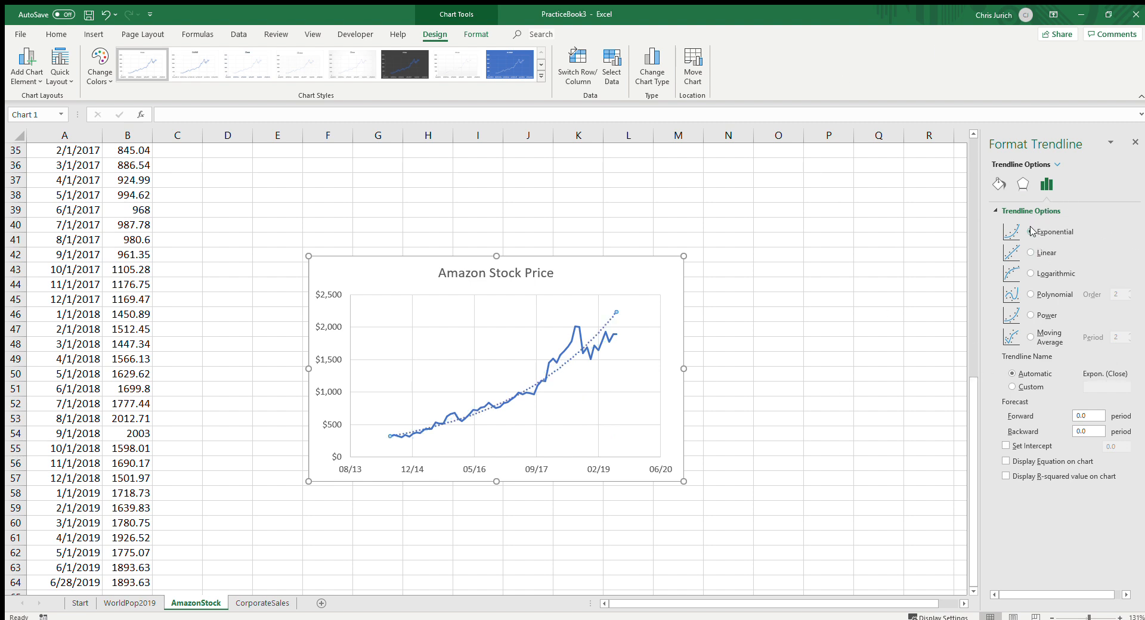
click(1029, 274)
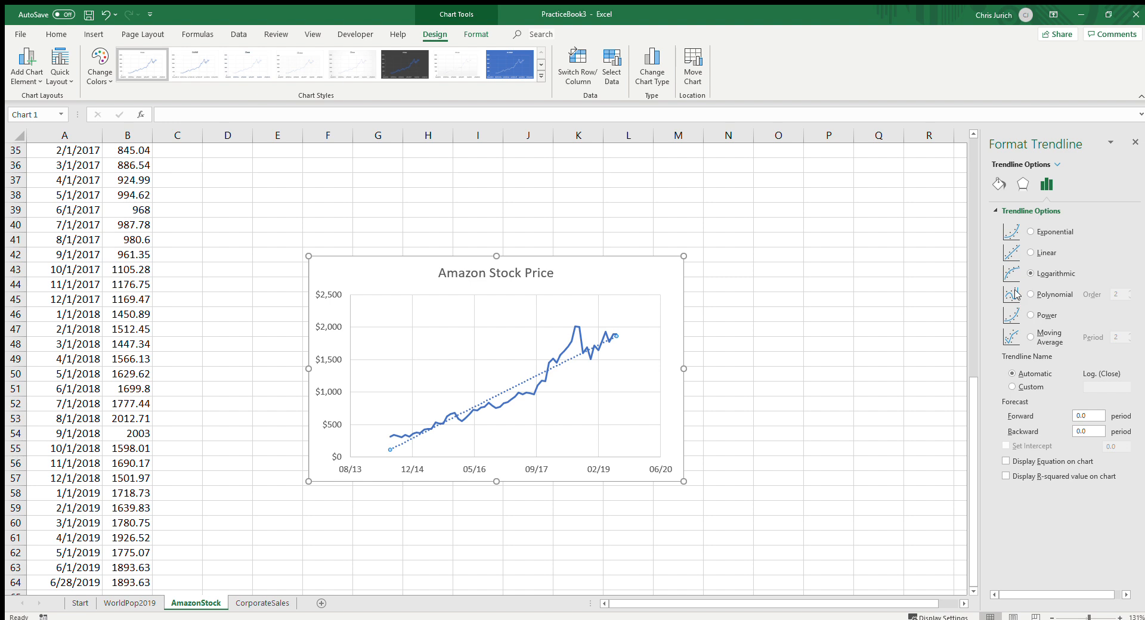
click(1030, 294)
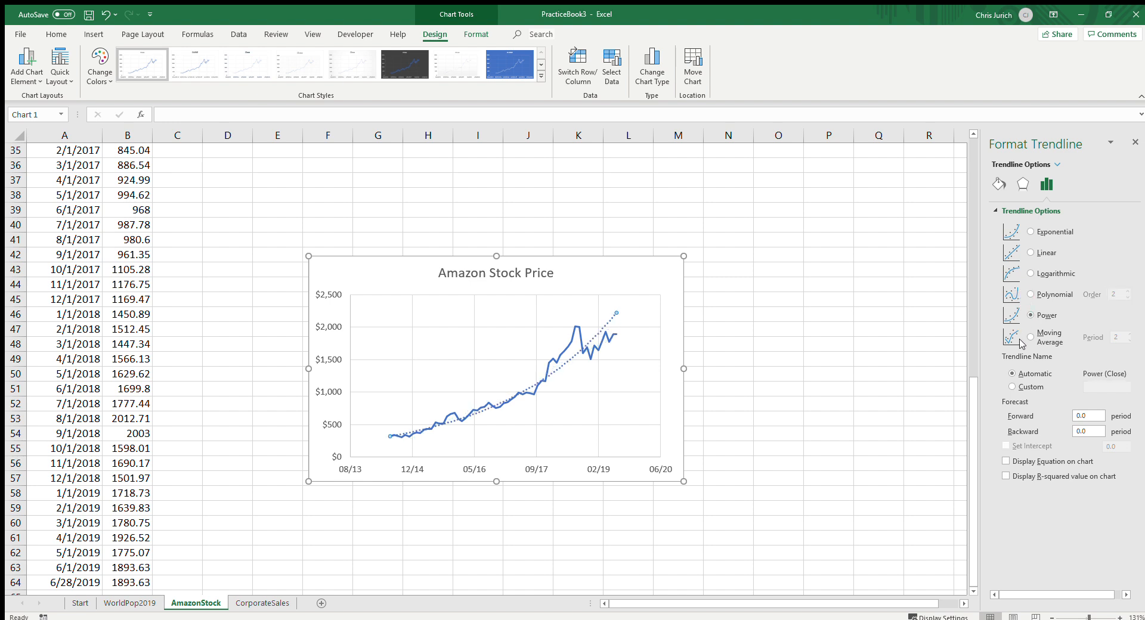
click(1030, 337)
click(1012, 394)
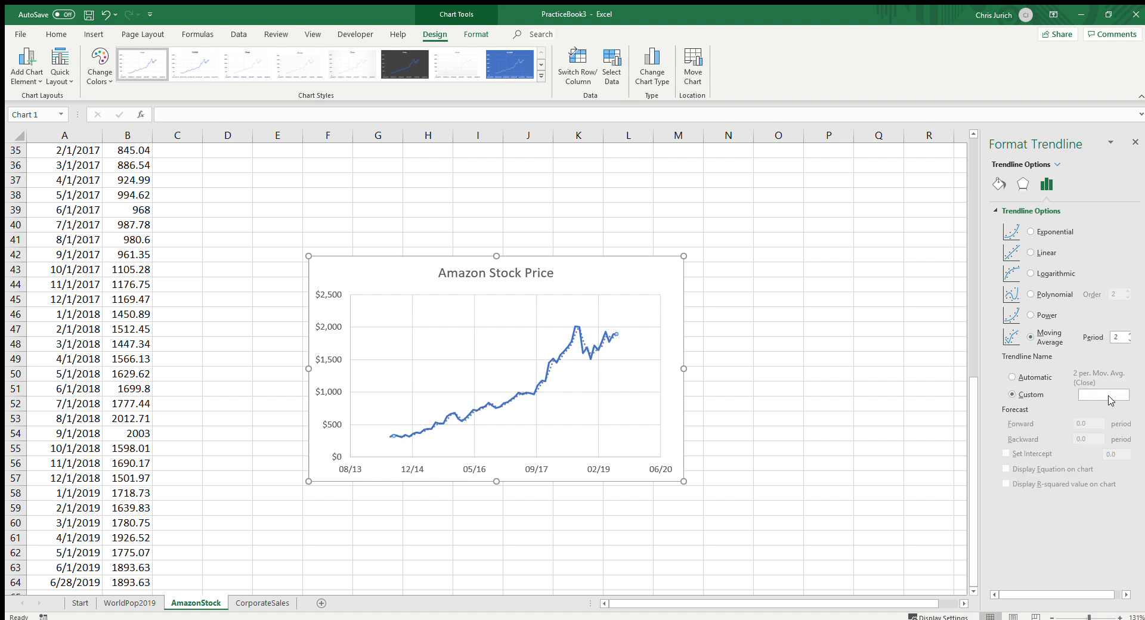
click(1017, 376)
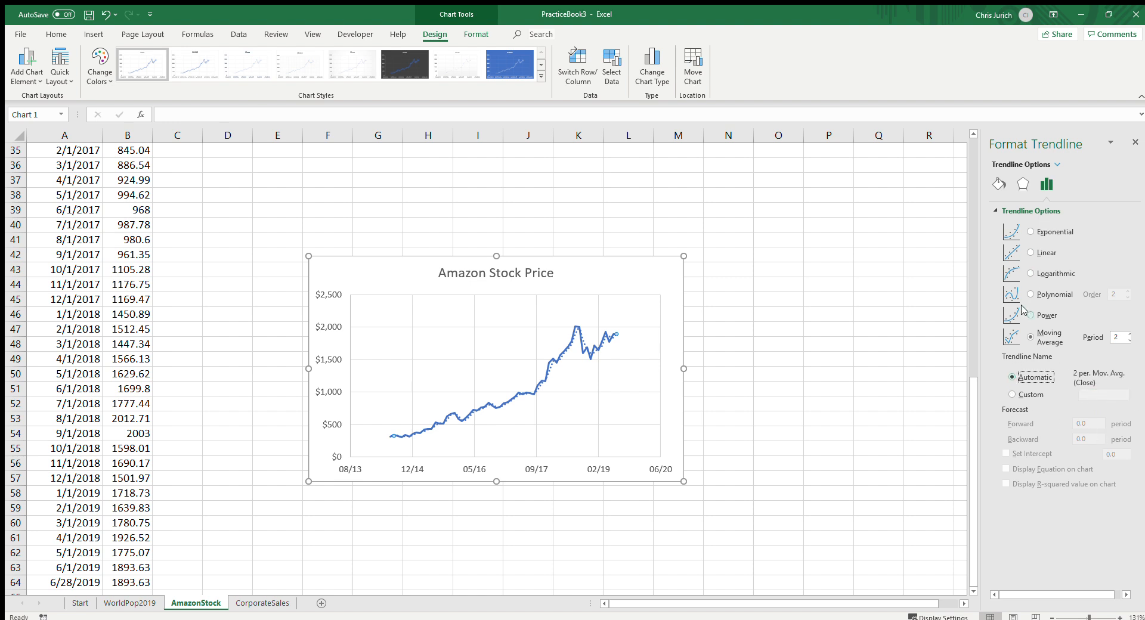
click(994, 210)
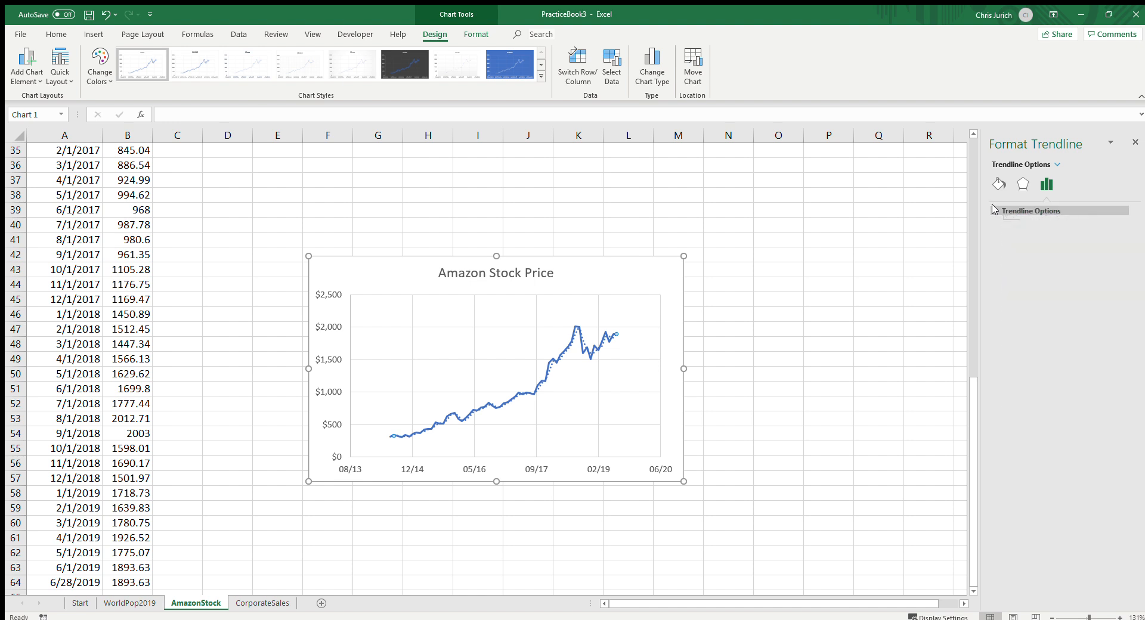
click(1002, 212)
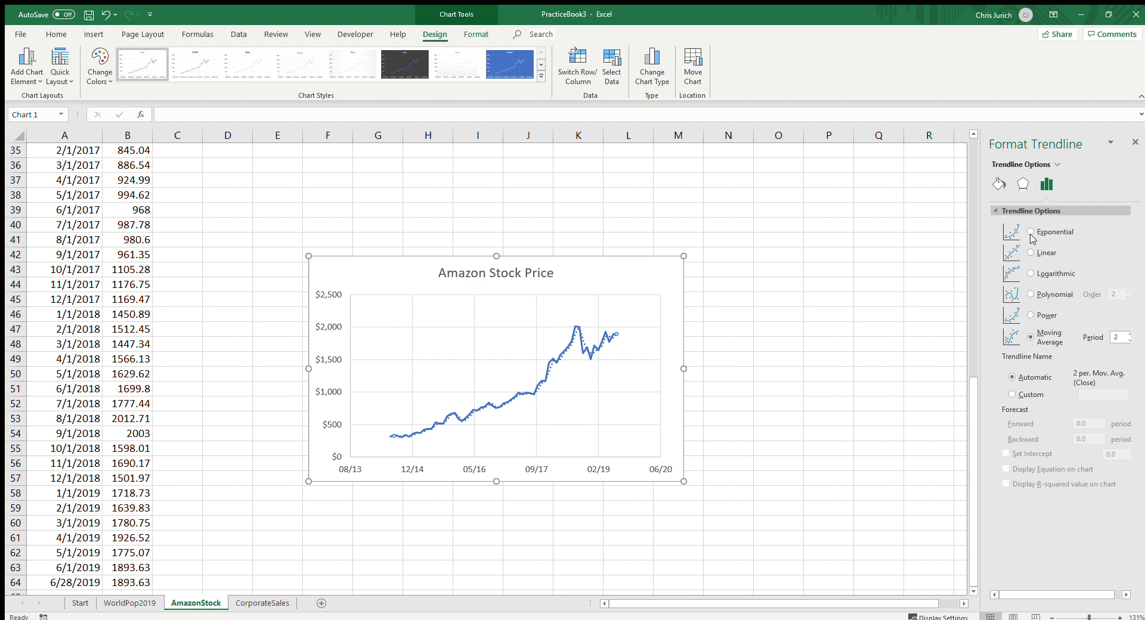
click(1041, 253)
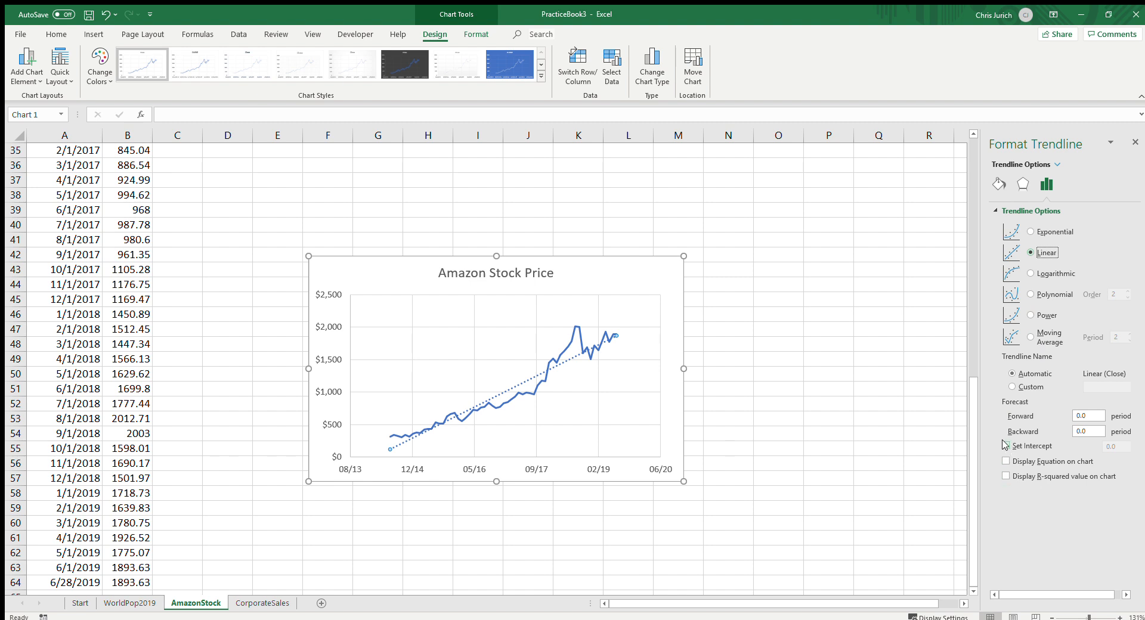
Step: Display the trendline's equation and R-squared value on the chart and move their label to the empty area above the price line
click(1005, 446)
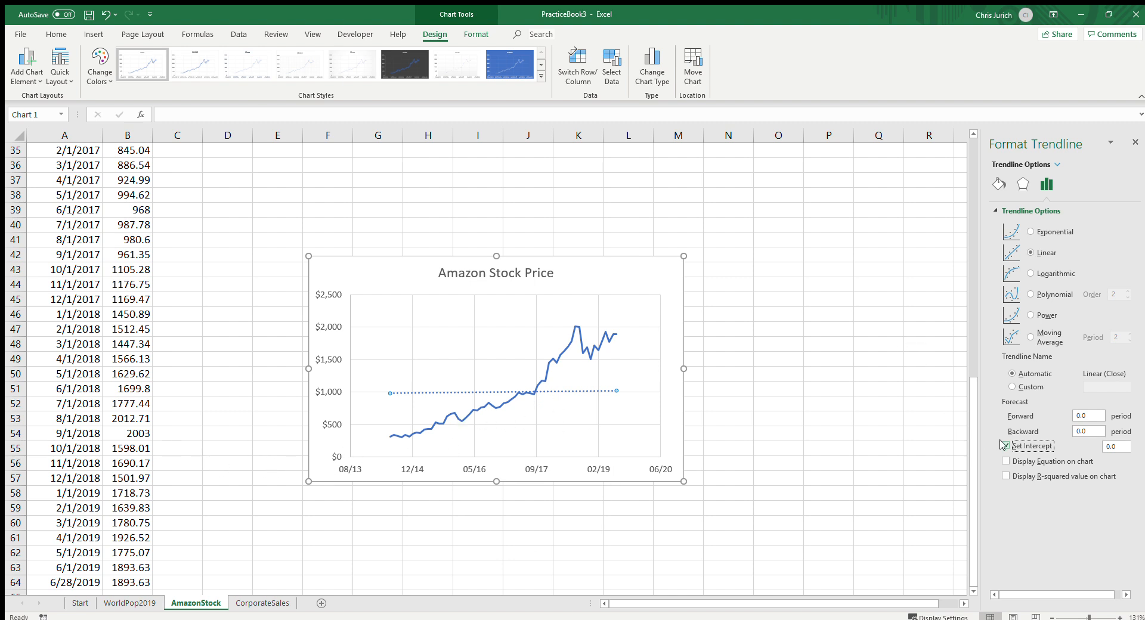
click(1005, 446)
click(1006, 461)
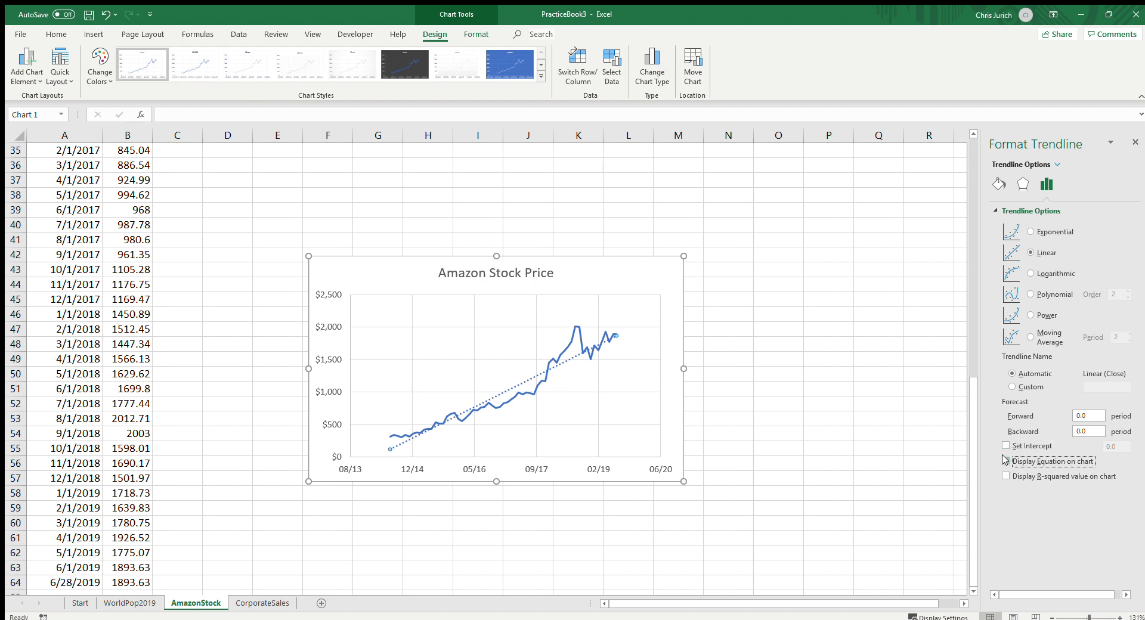
click(1006, 476)
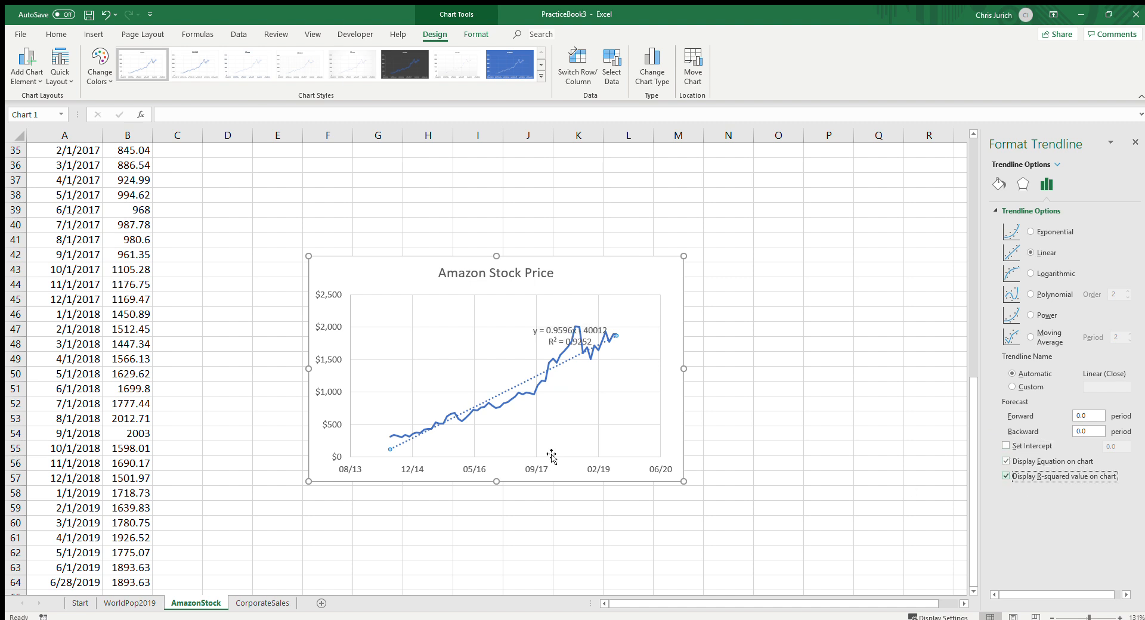
click(561, 326)
drag(558, 323, 488, 300)
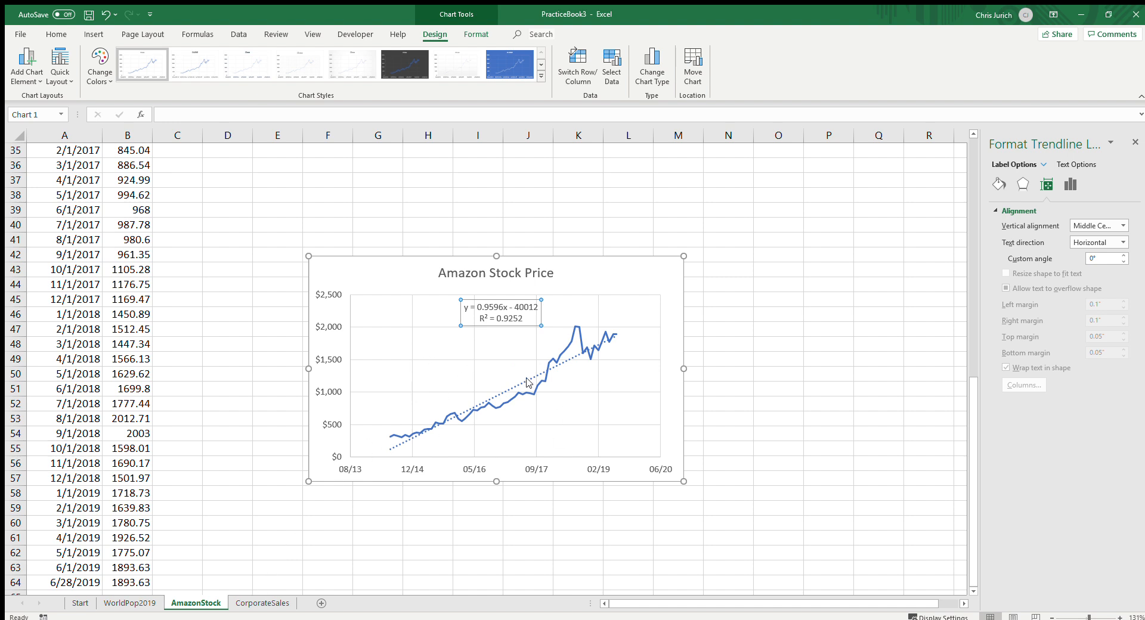
Step: On the CorporateSales sheet, total the regional sales in cell C1 with =SUM(C3:C7)
click(263, 603)
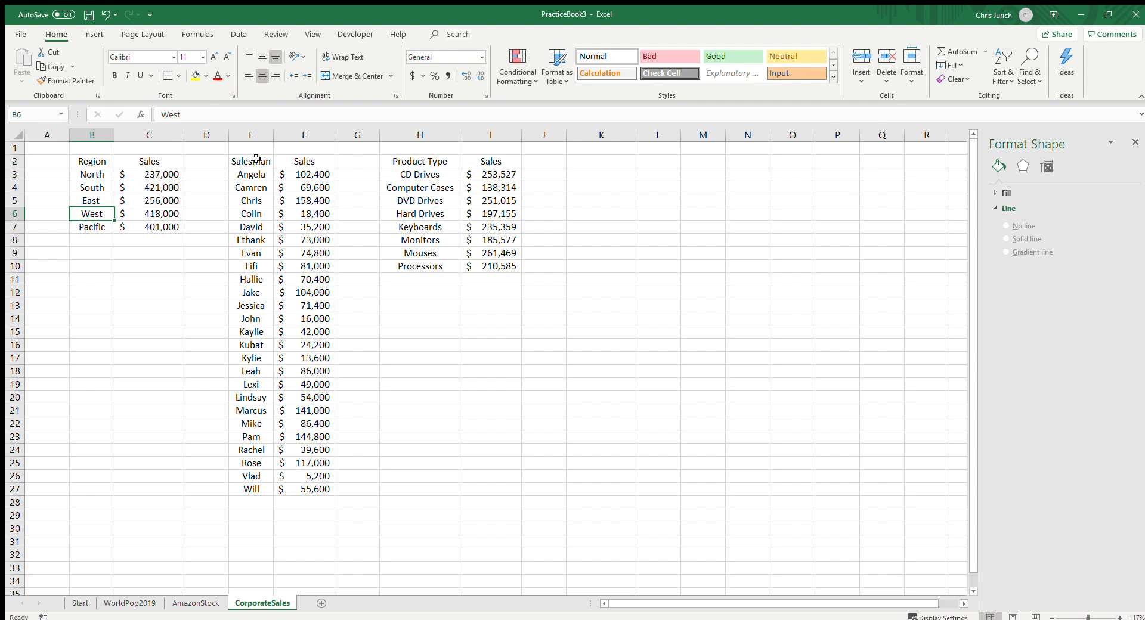
click(140, 150)
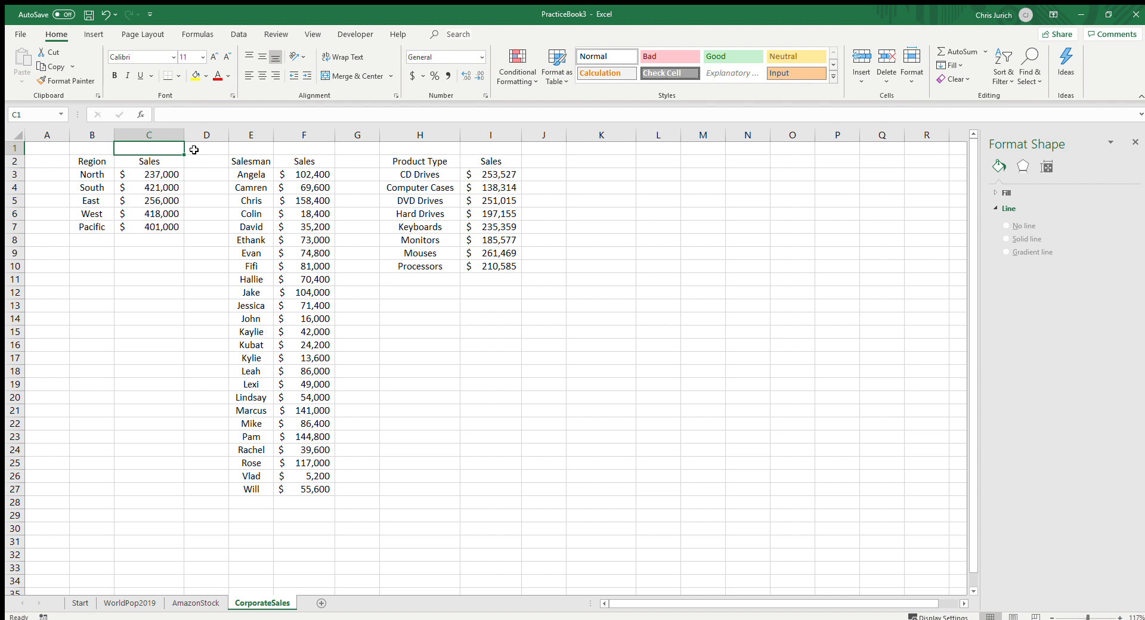
text(=SUM()
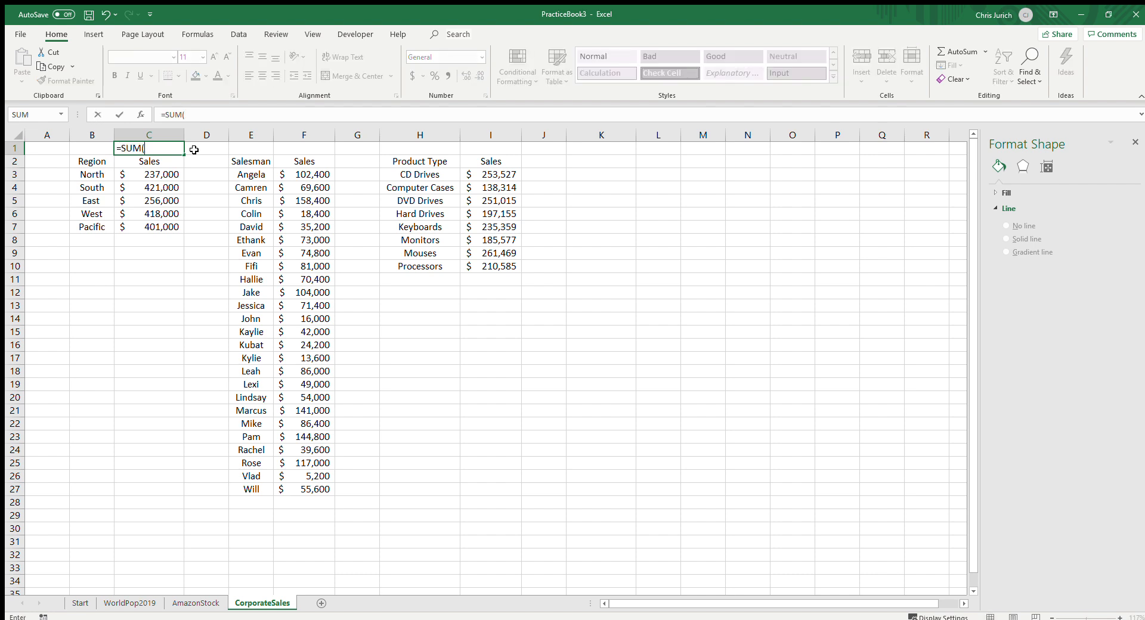
key(Down)
key(Down)
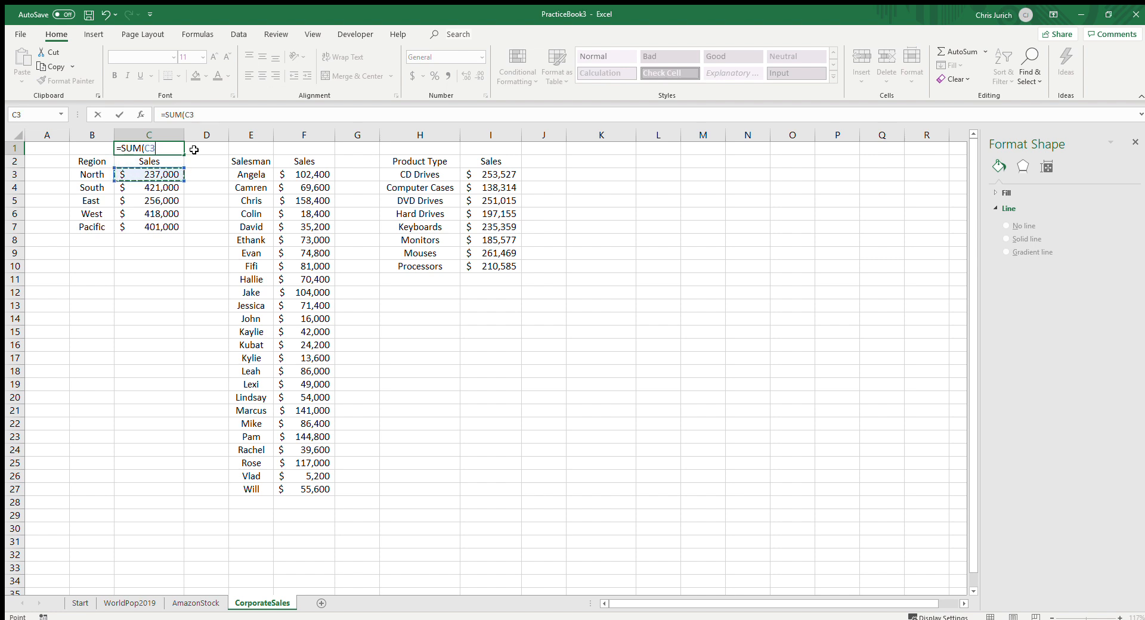
key(ctrl+shift+Down)
text())
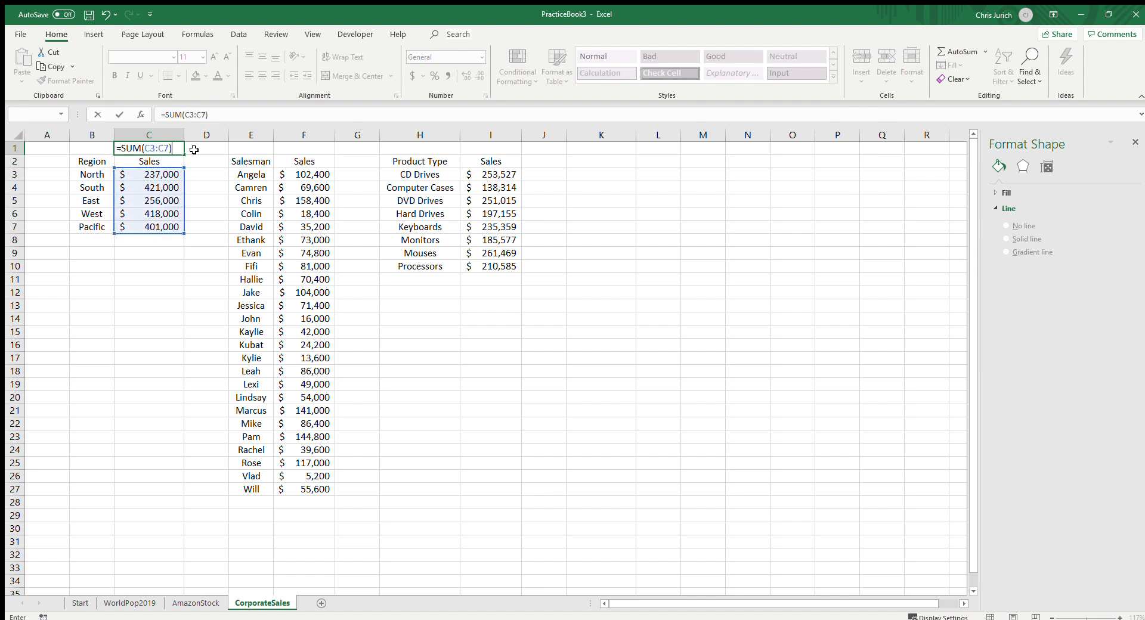
key(ctrl+Return)
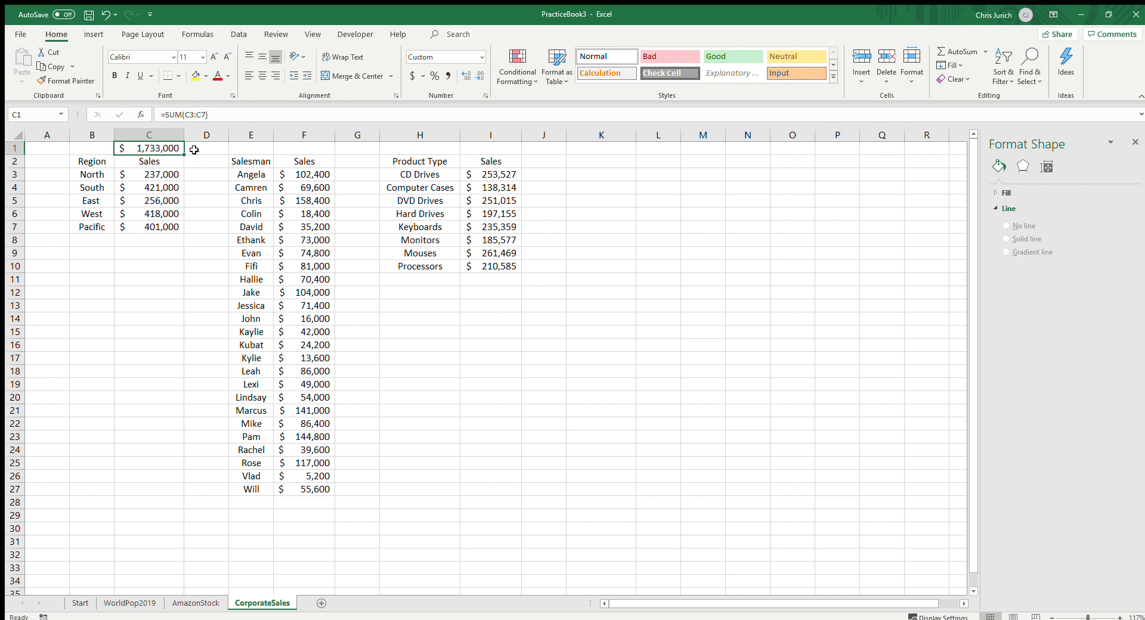
Step: In cell F1, enter =SUM(F3:F27)-C1 to compare the salesman sales with the regional total
key(Right)
key(Right)
key(Right)
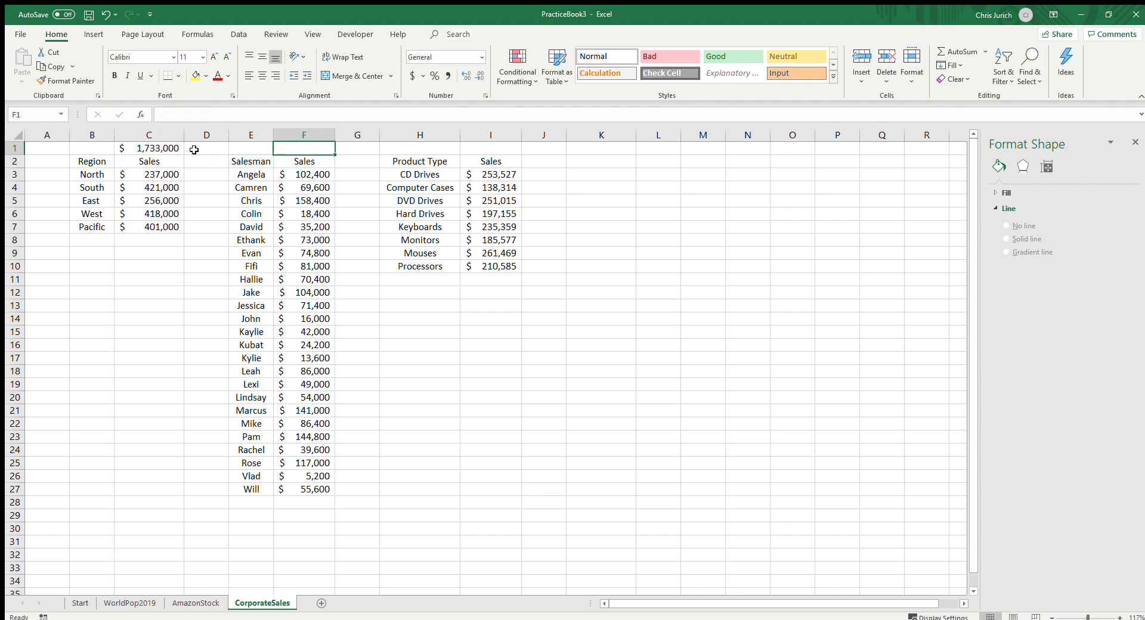
text(=SUM()
key(Down)
key(Down)
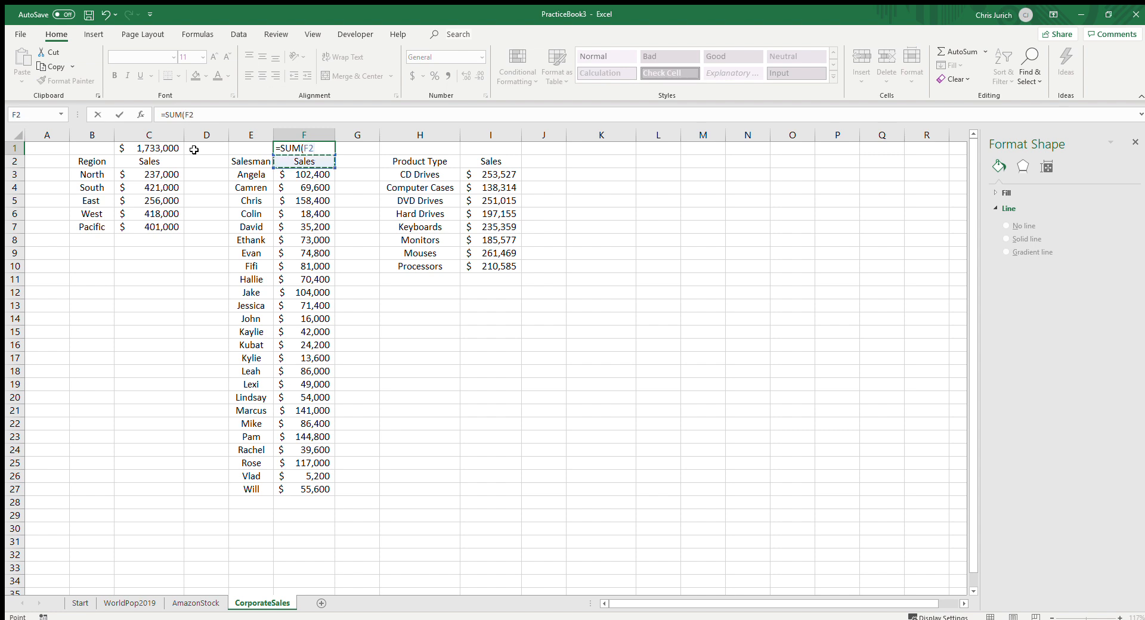
key(ctrl+shift+Down)
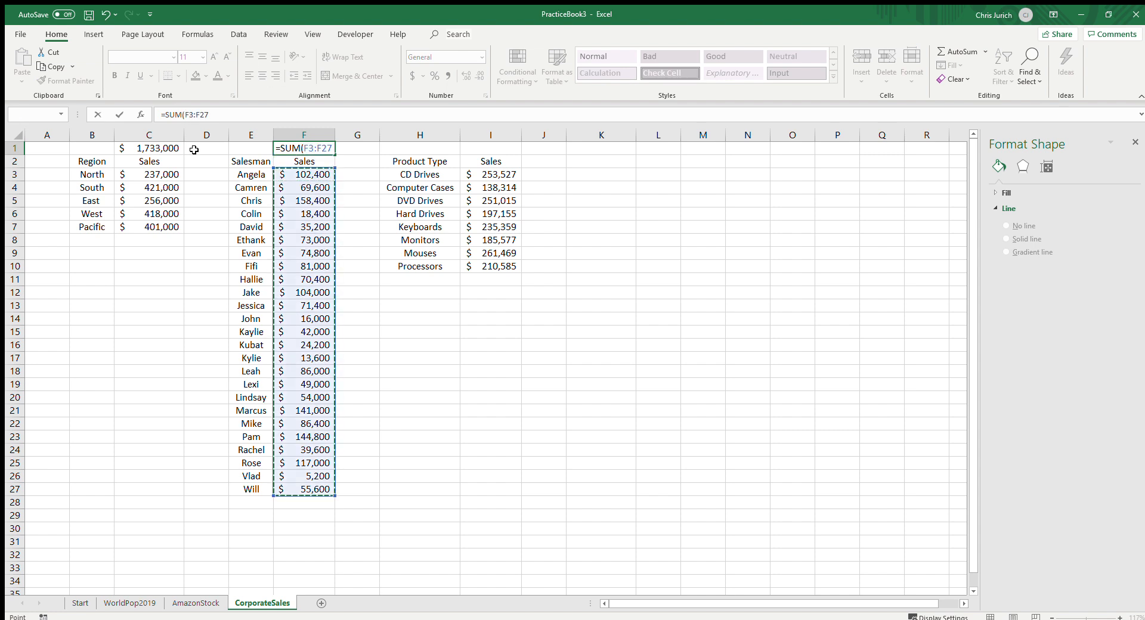
text()-)
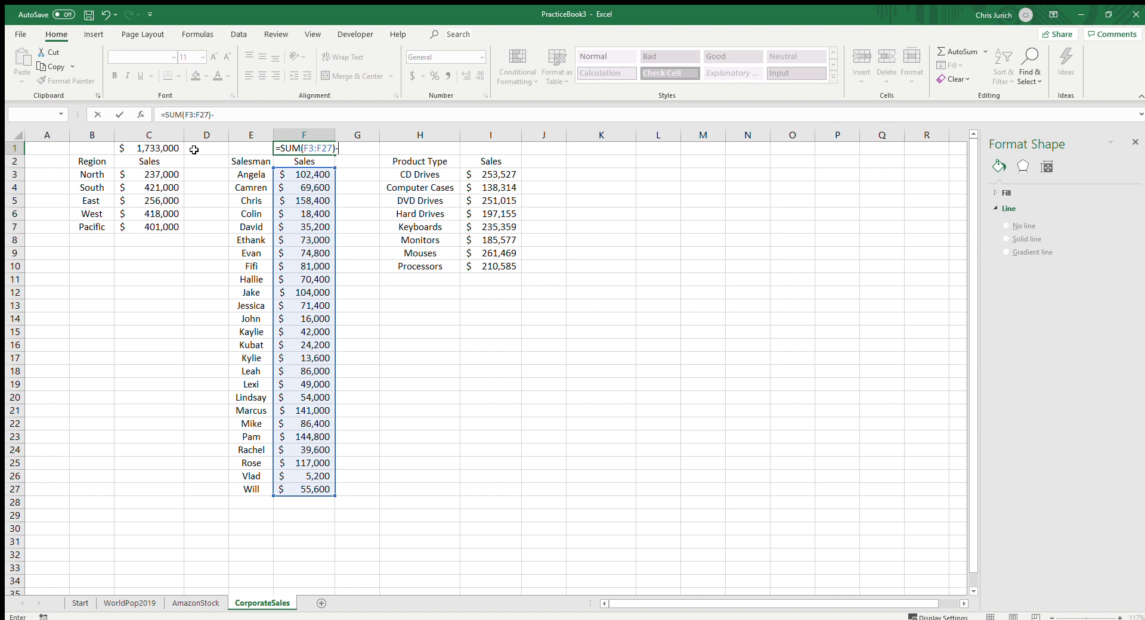
click(170, 149)
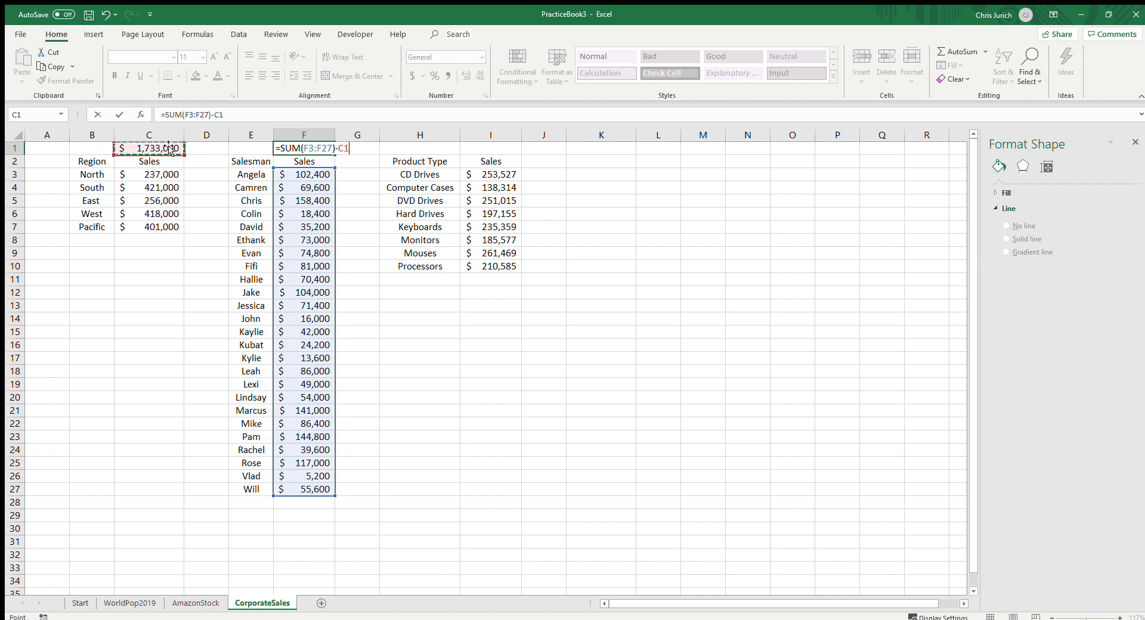
key(Return)
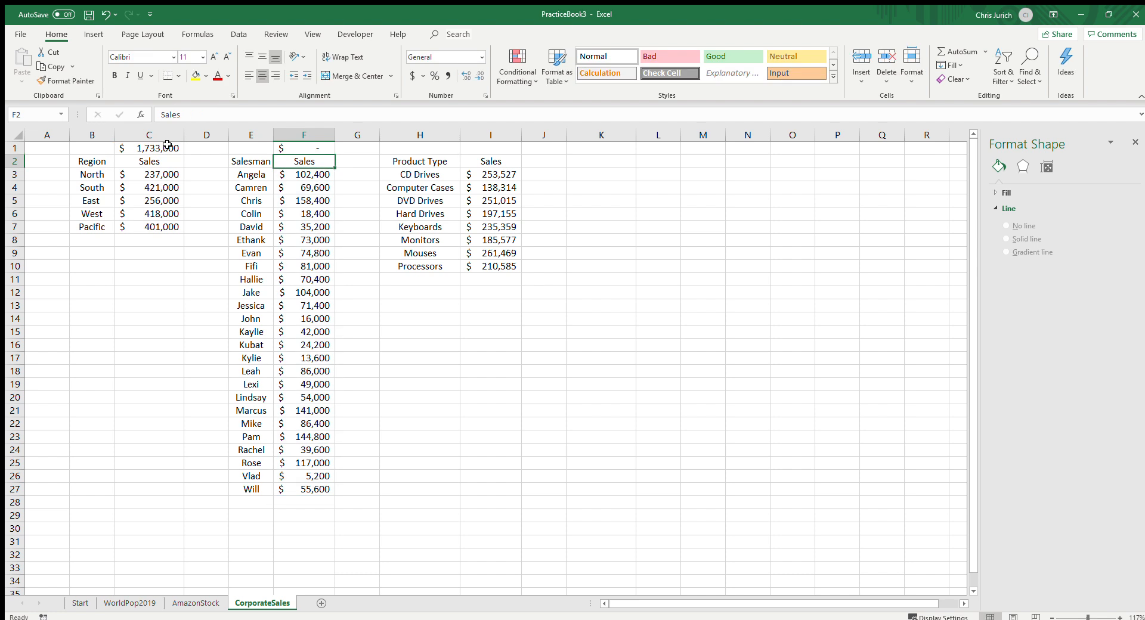
Step: Review the formula in cell F1 and the cell ranges it refers to
key(Up)
key(Right)
key(Right)
key(Right)
key(Left)
key(Left)
key(Left)
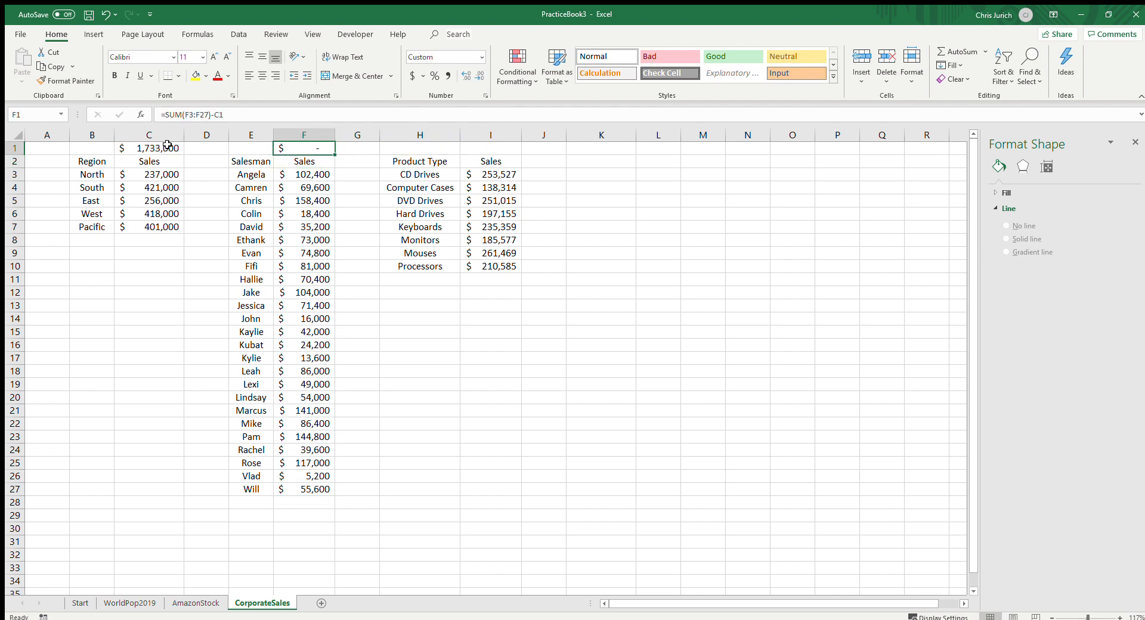
key(F2)
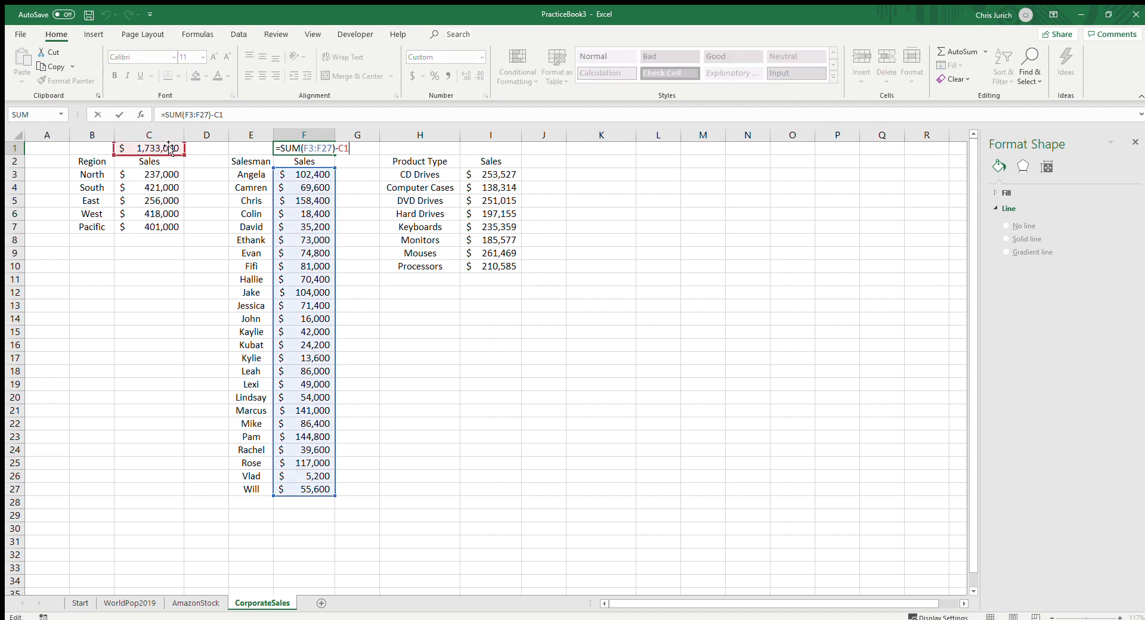
key(Return)
Step: In cell I1, enter =SUM(I3:I10)-C1 to compare the product type sales with the regional total
key(Up)
key(Right)
key(Right)
key(Right)
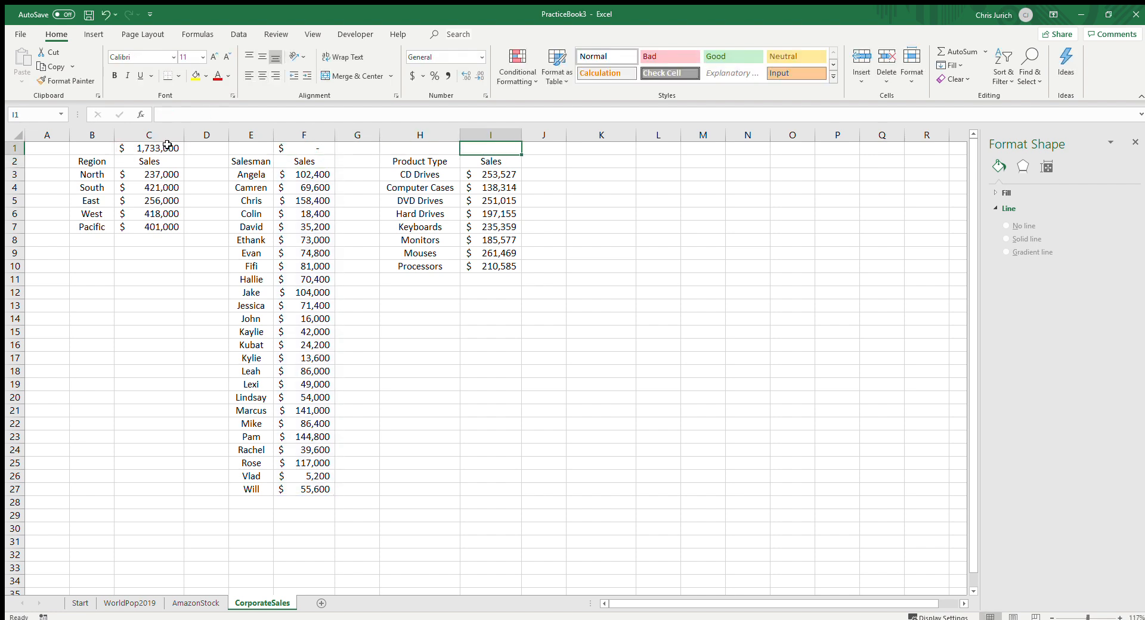
text(=SUM()
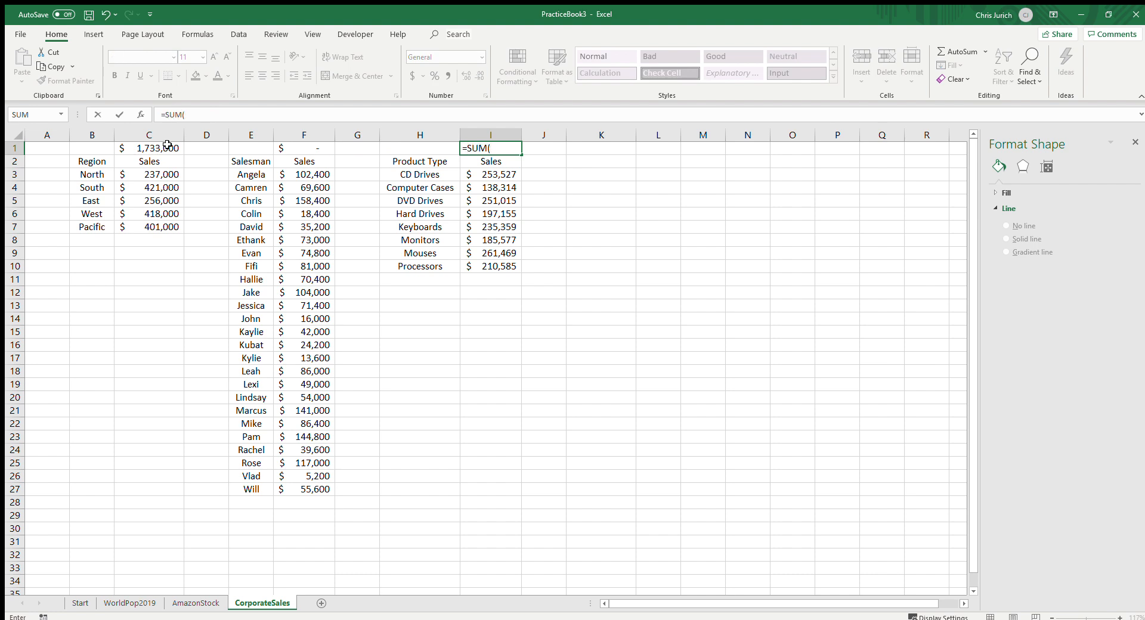
key(Down)
key(Down)
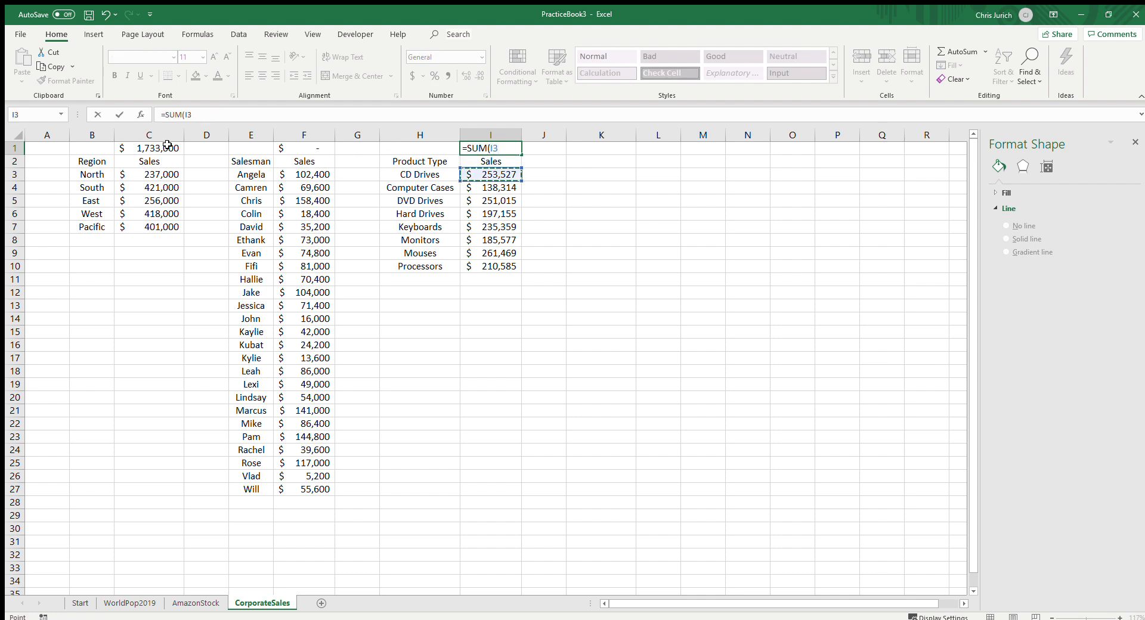
key(ctrl+shift+Down)
text())
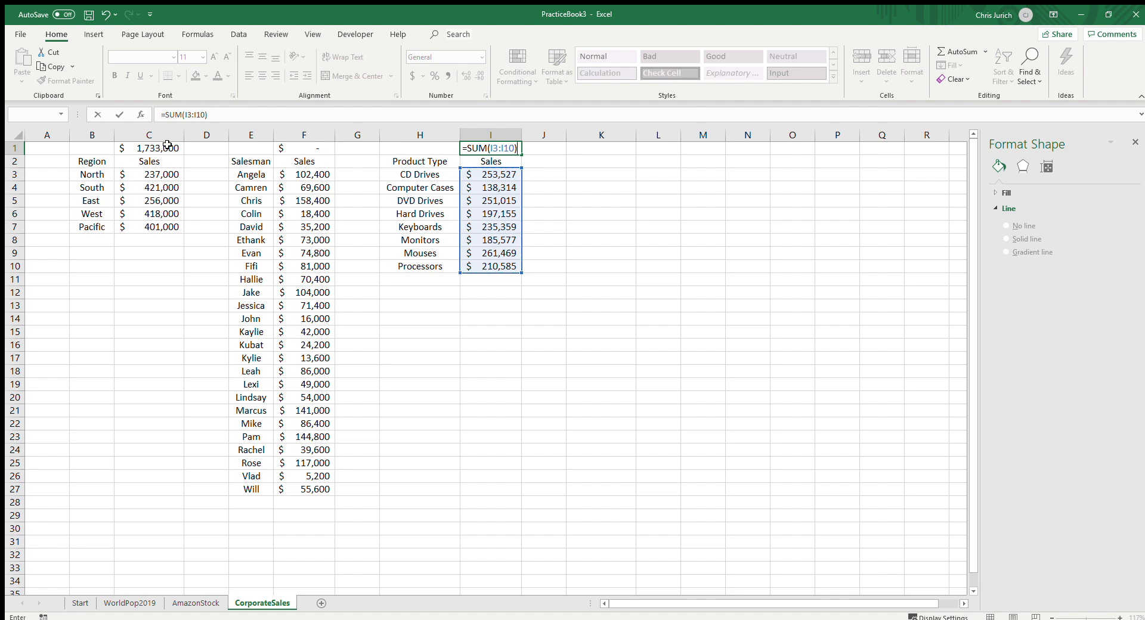
text(-)
click(142, 148)
key(Return)
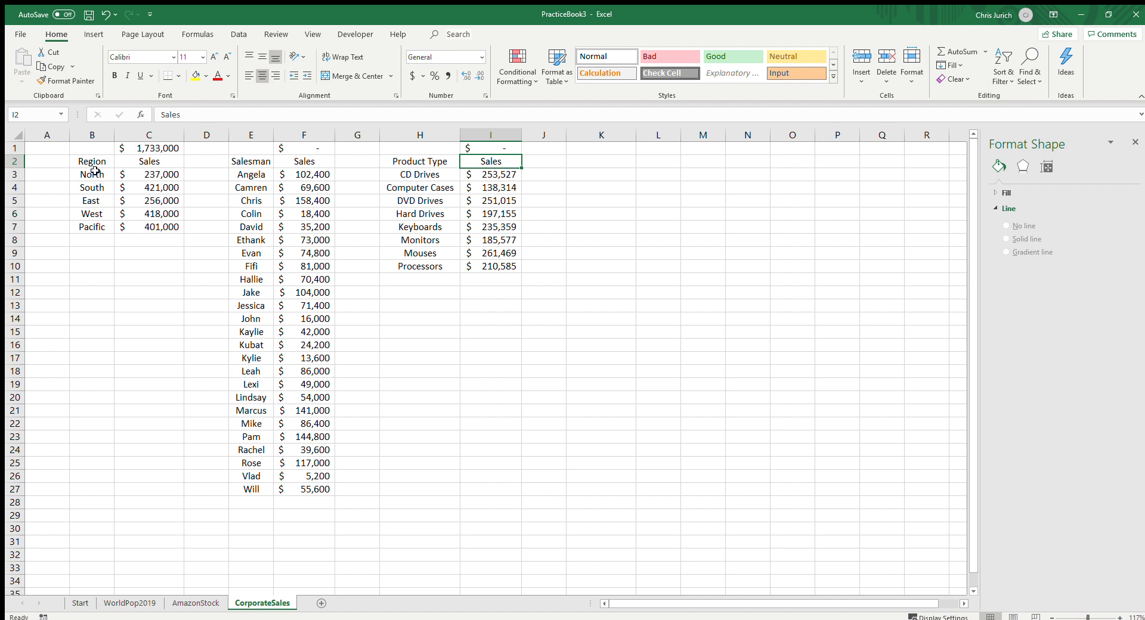
Step: Insert a 2-D pie chart of the regional sales in B3:C7 and move it below the region table
drag(93, 173, 144, 227)
click(94, 34)
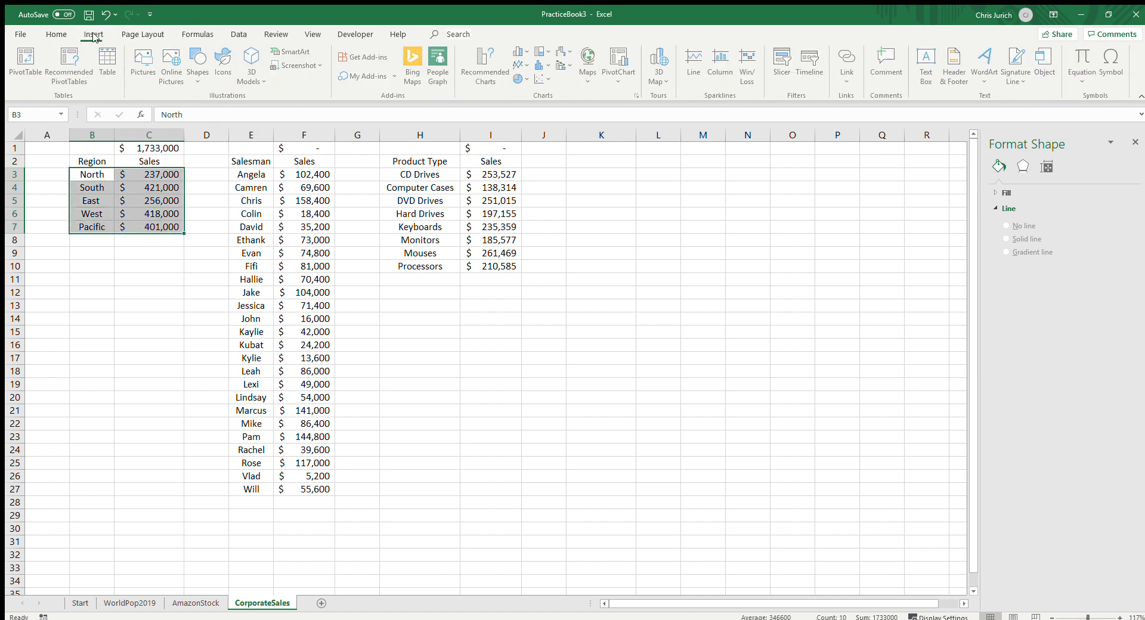
click(527, 80)
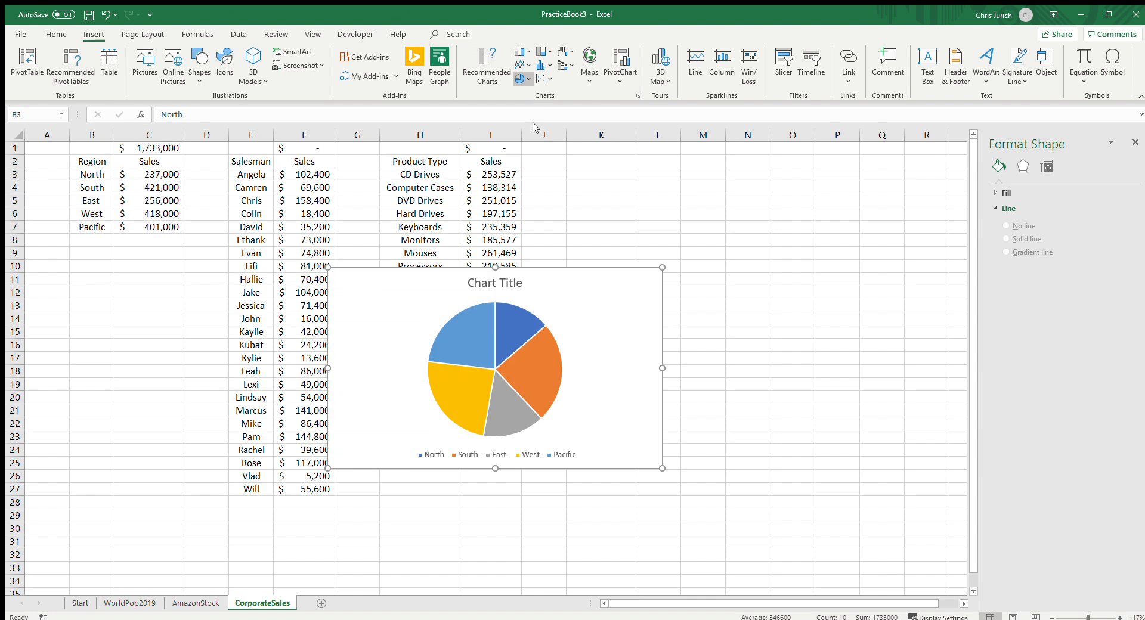
click(535, 126)
drag(482, 280, 215, 350)
Step: Title the pie chart "Sales by Region"
click(178, 349)
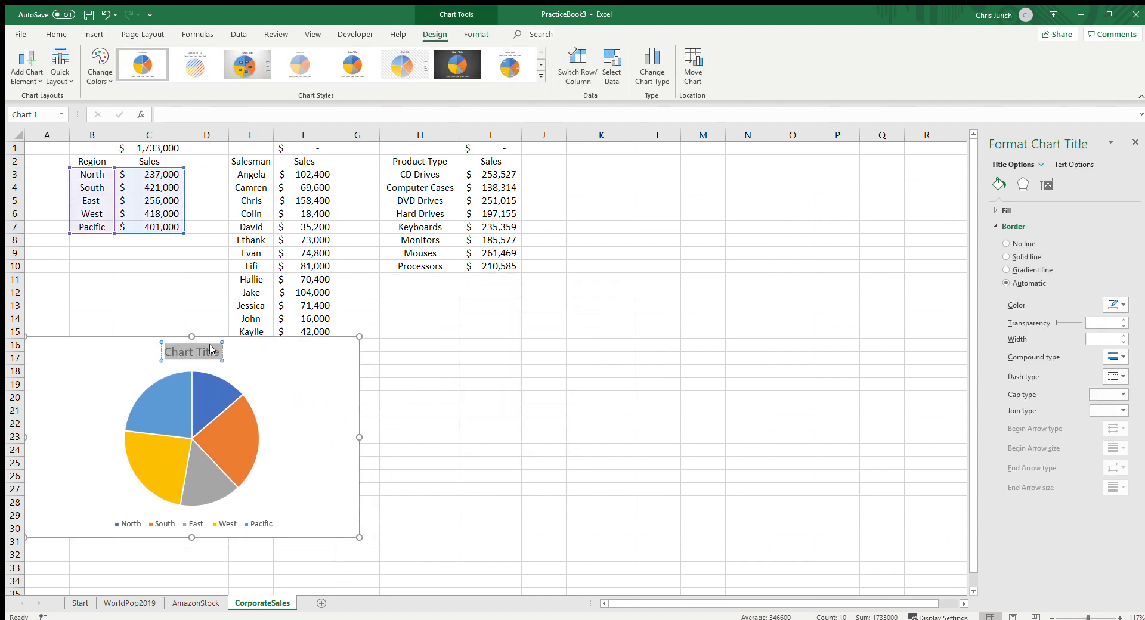
text(les by Reg)
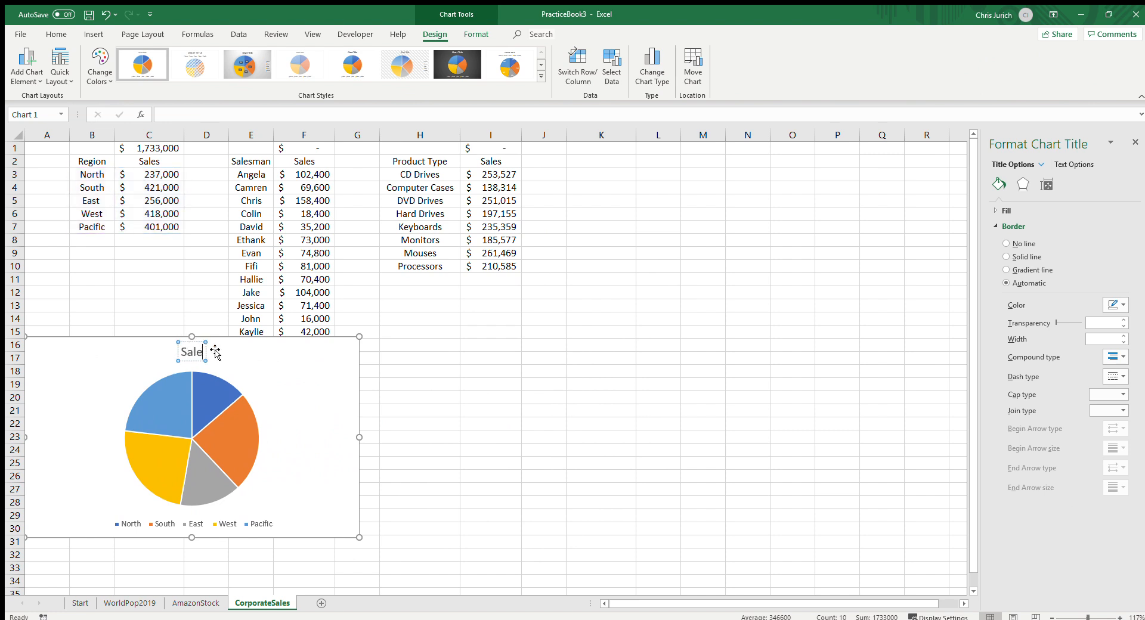
text(ion)
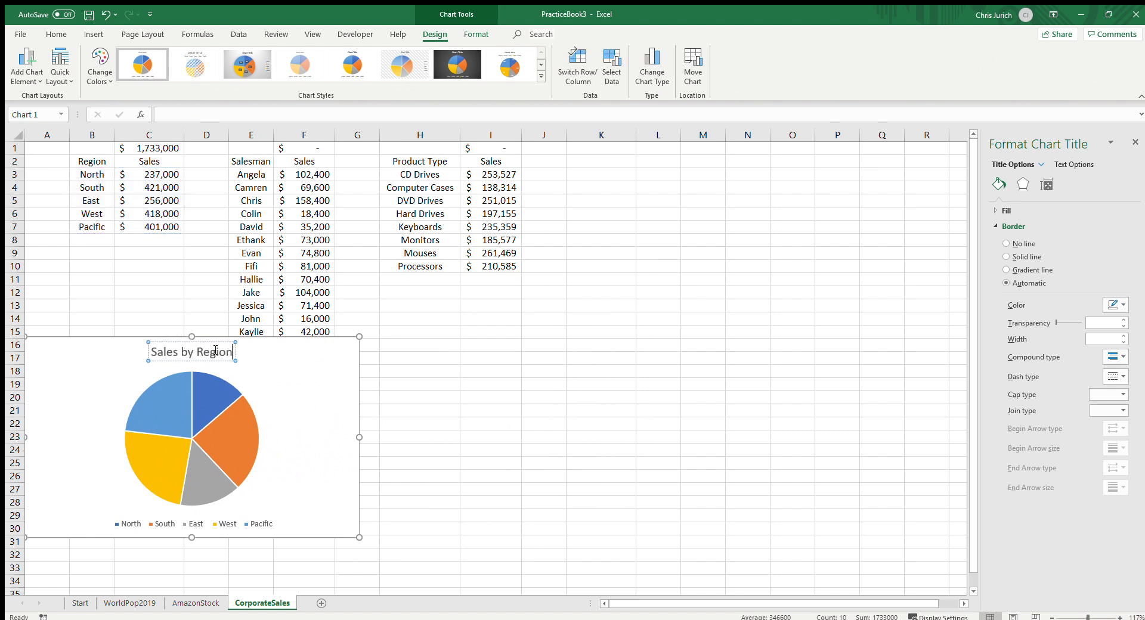
click(335, 447)
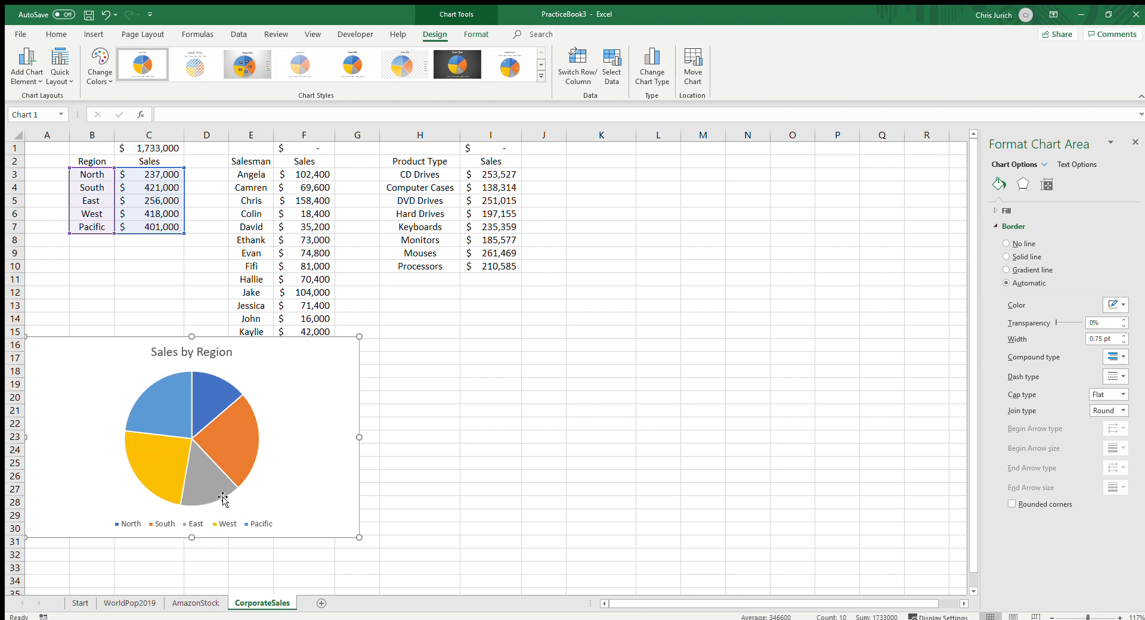
Step: Add sales value data labels to the pie slices and narrow the chart so it clears the salesman table
click(241, 423)
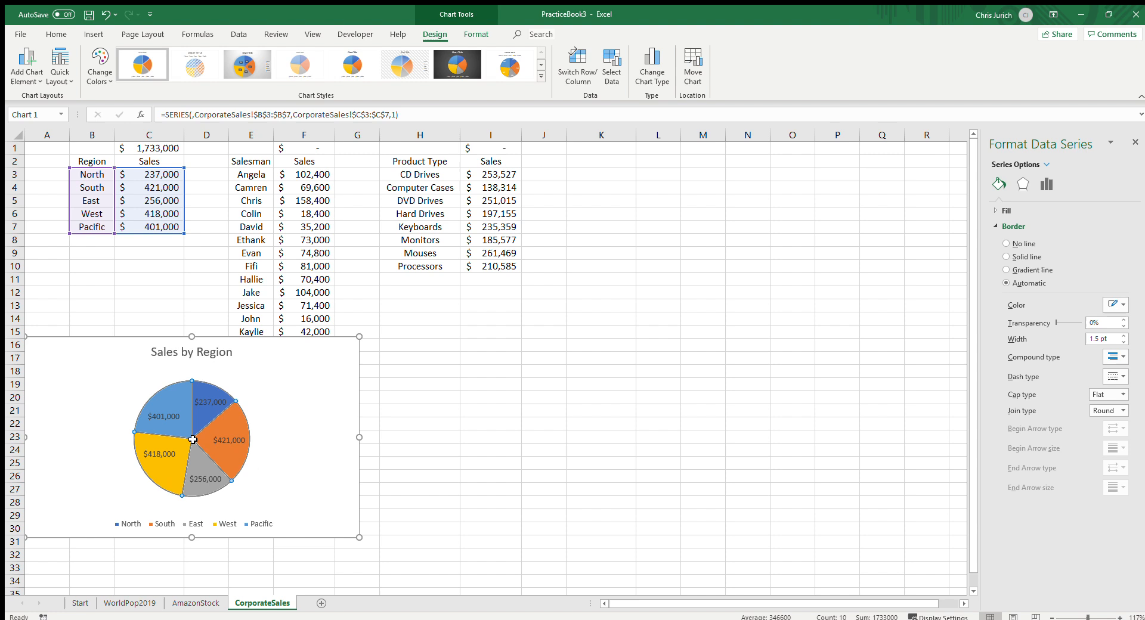
drag(358, 436, 220, 432)
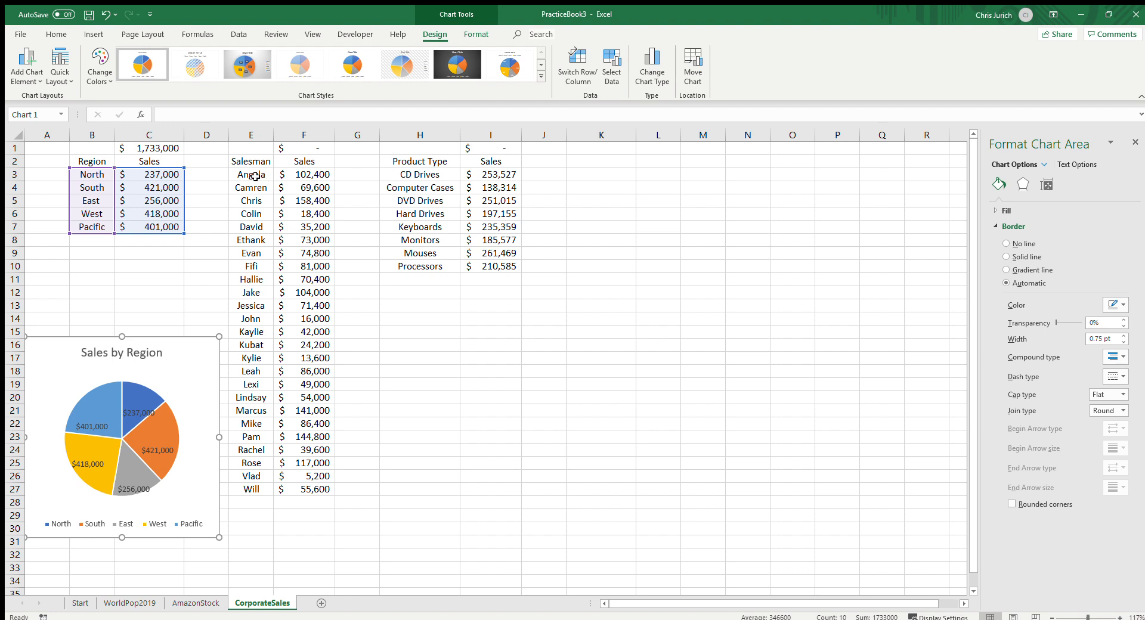
Step: Insert a line chart of the salesman sales in E3:F27 and enlarge it up to row 7
click(245, 177)
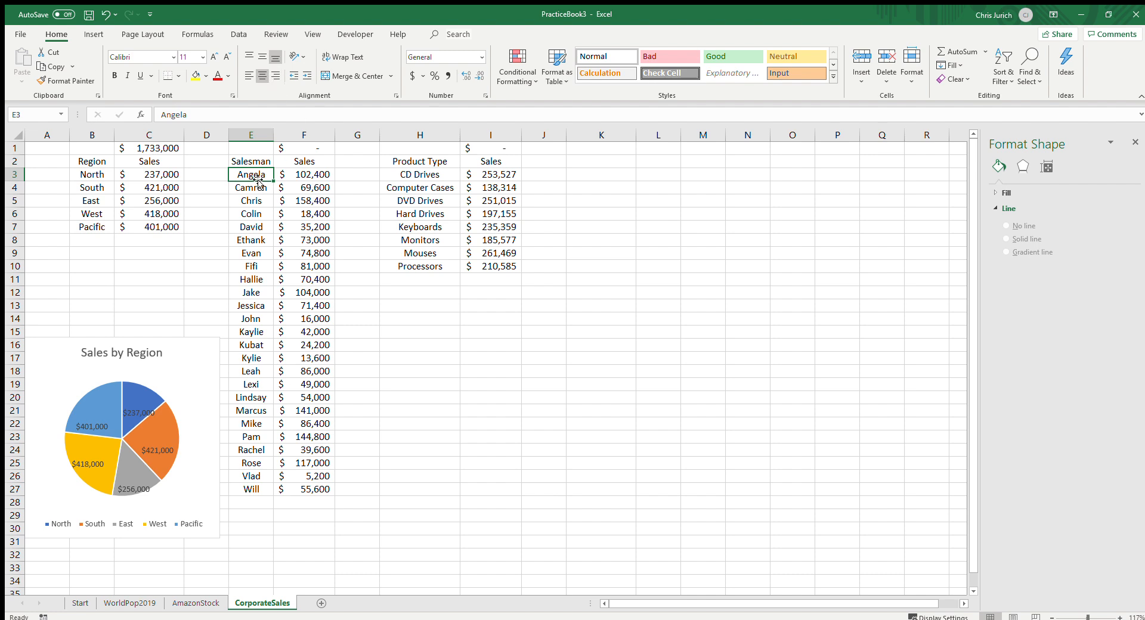
drag(259, 179, 320, 490)
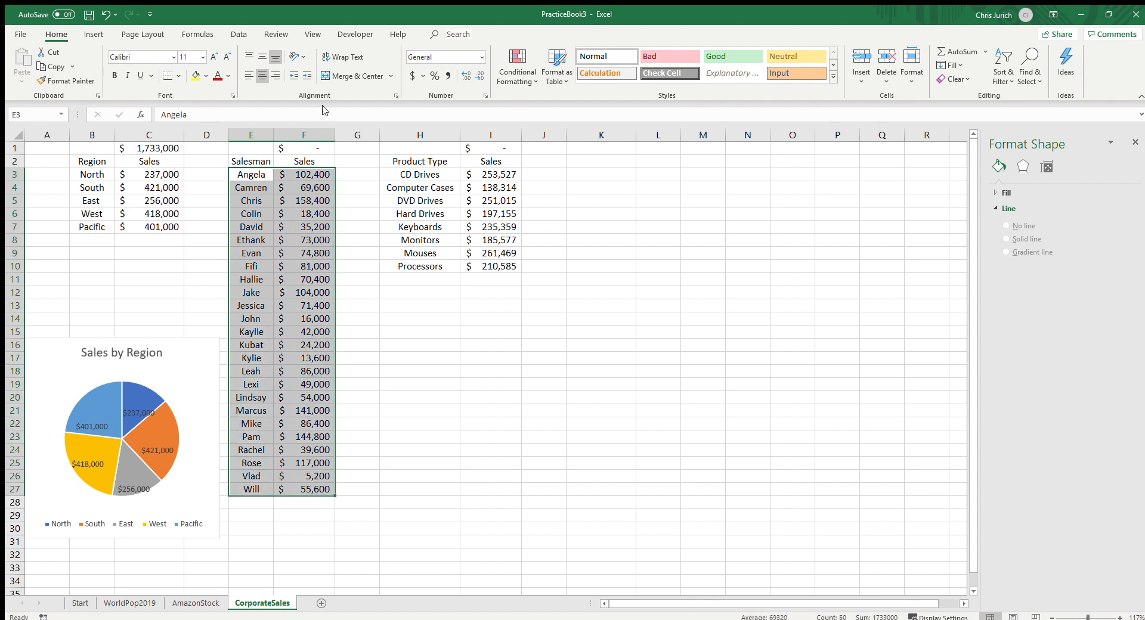
click(94, 36)
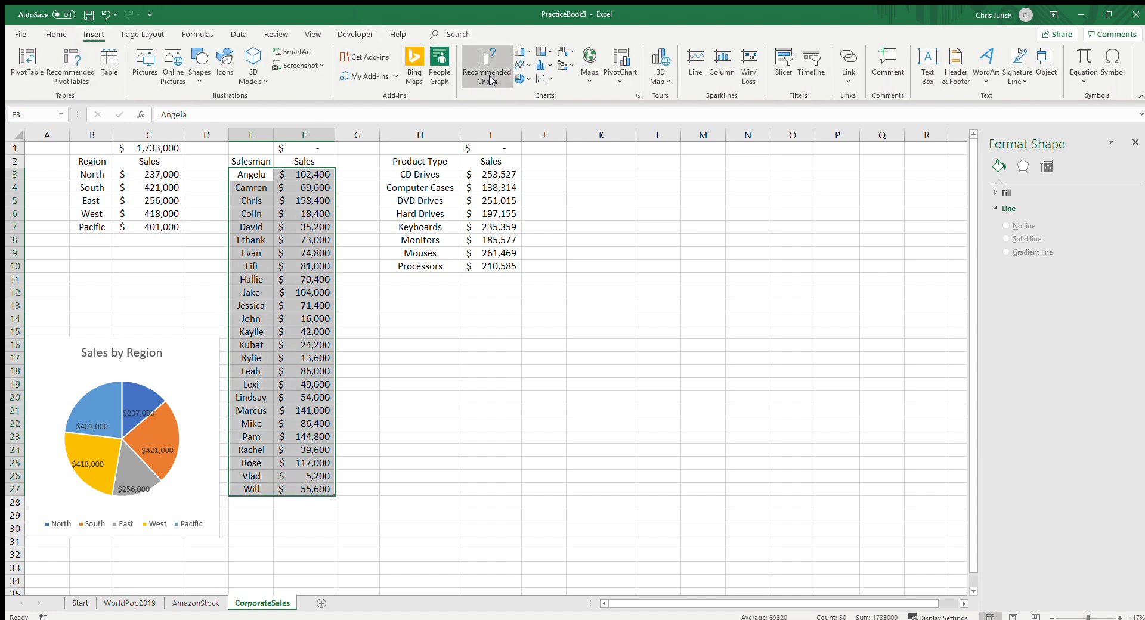
click(516, 67)
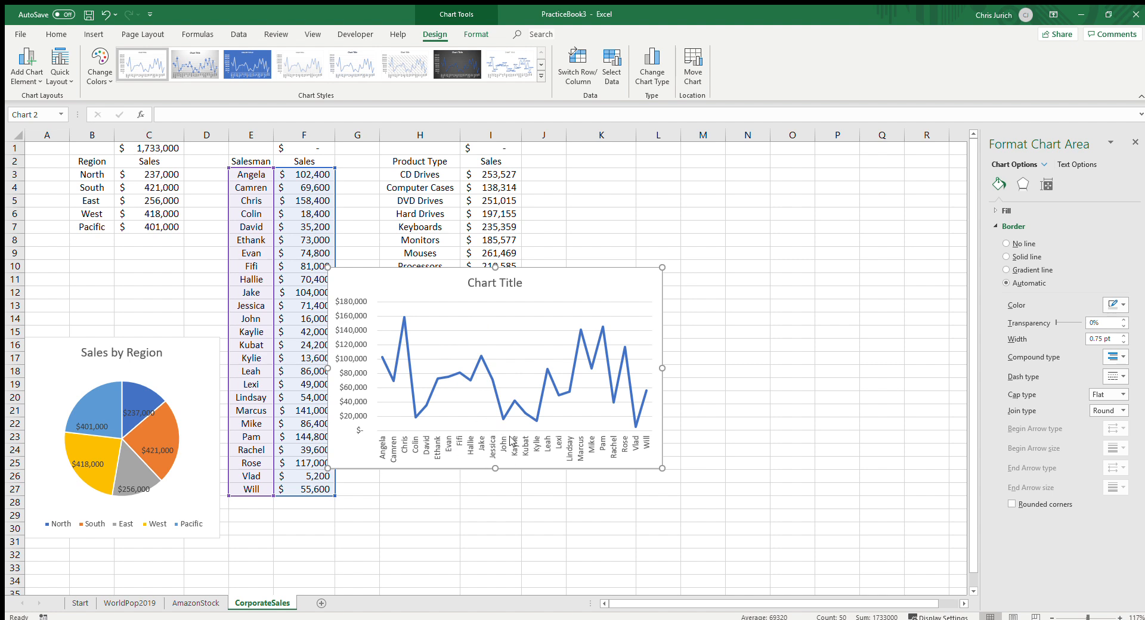
drag(328, 268, 186, 219)
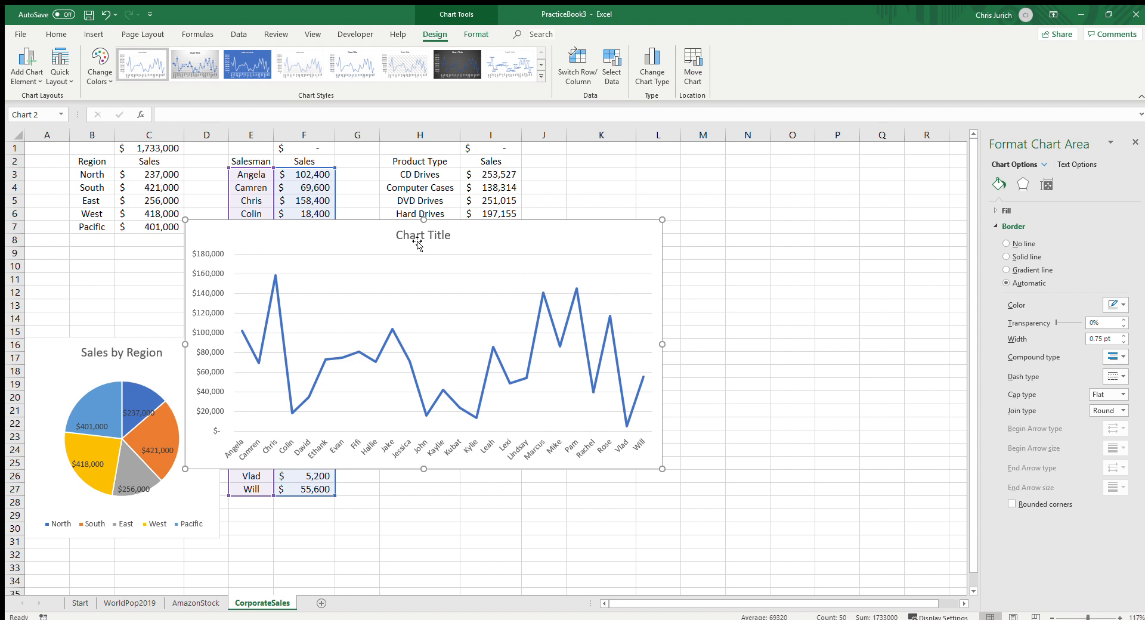
Step: Add titles to both axes of the line chart and move the chart down to start around row 17
drag(506, 228, 522, 284)
click(509, 287)
click(784, 280)
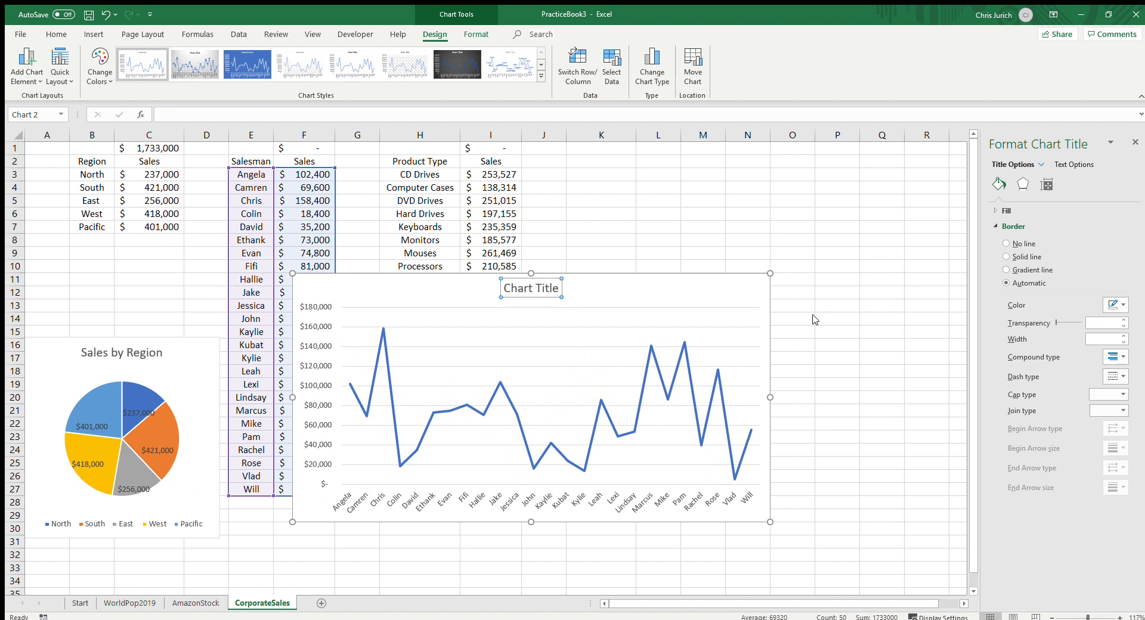
click(810, 305)
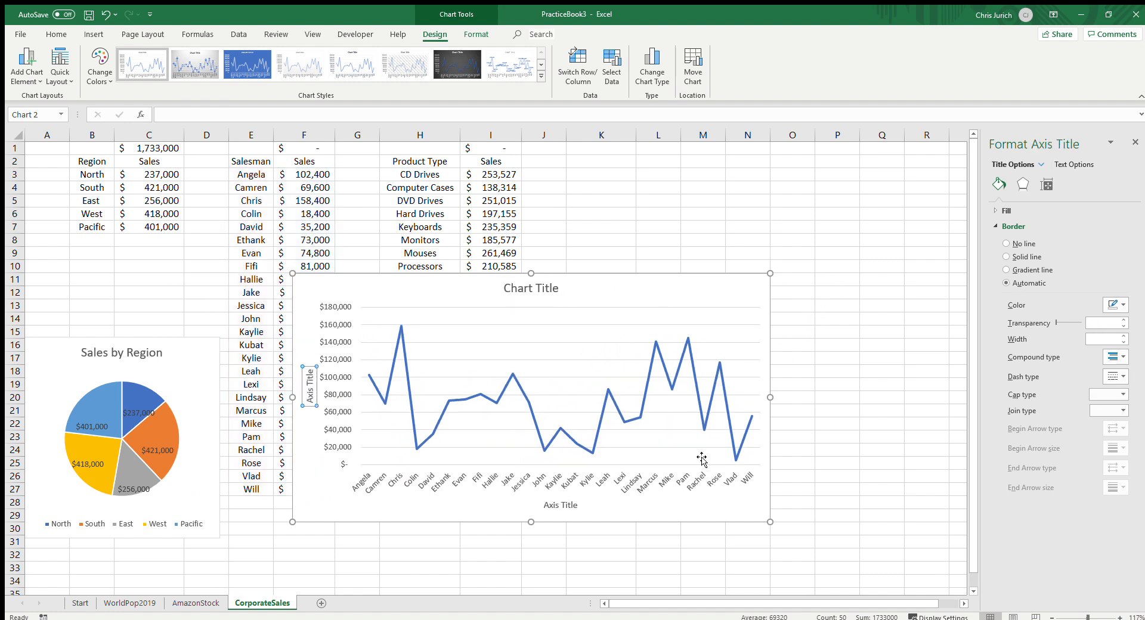
click(556, 289)
drag(590, 280, 579, 357)
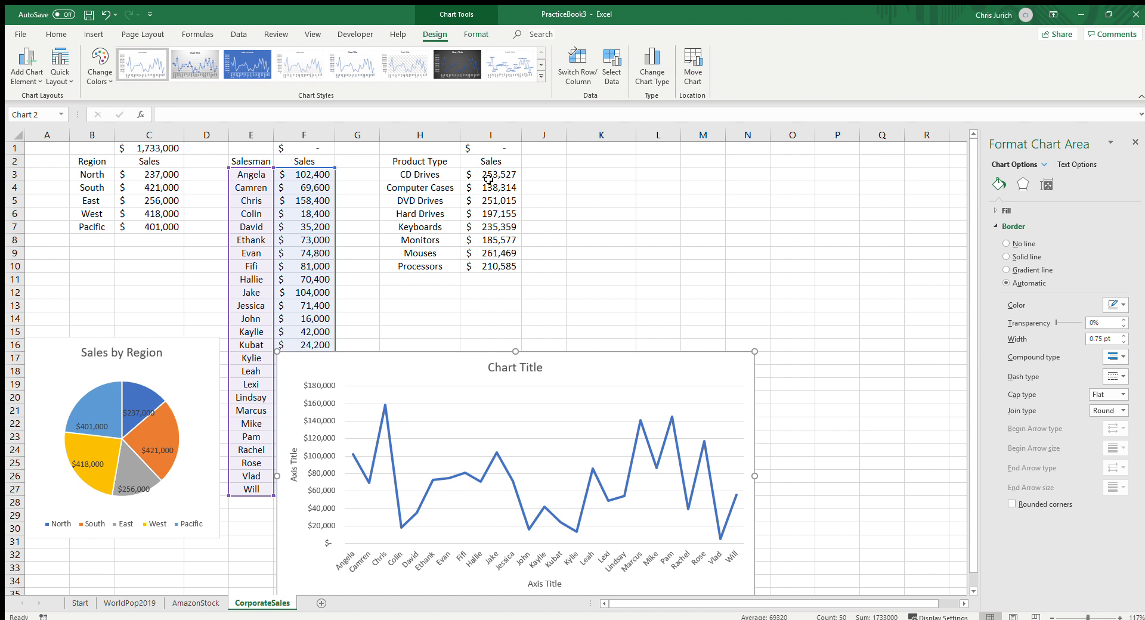
Step: Insert a clustered bar chart of the product type sales in H2:I10 and place it, enlarged, beside the product table
click(426, 158)
drag(426, 158, 495, 266)
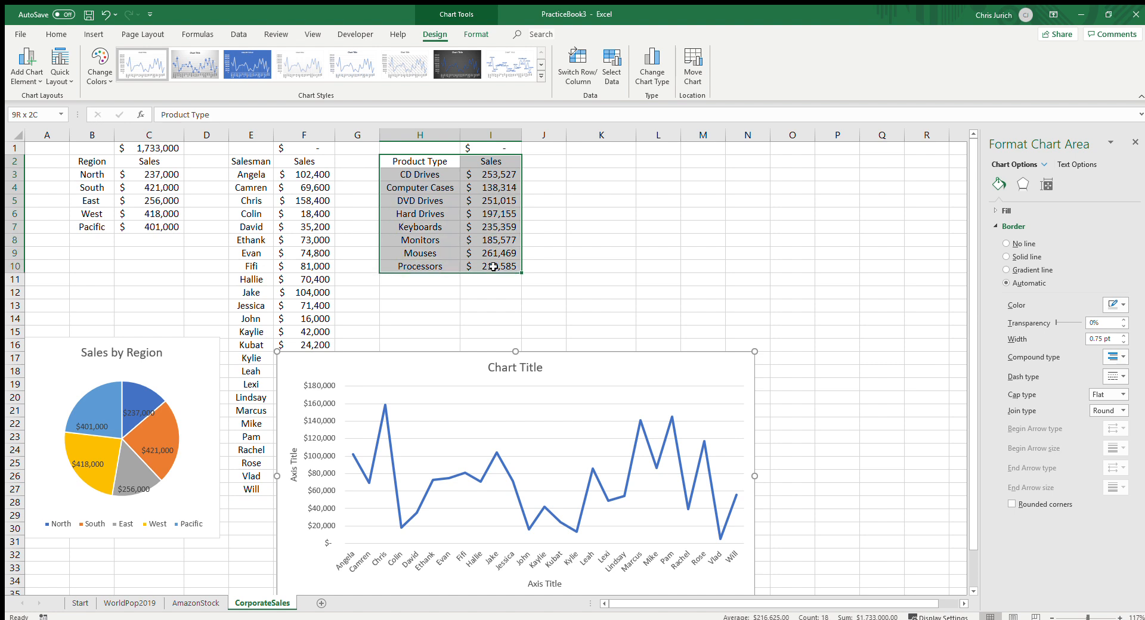
click(94, 34)
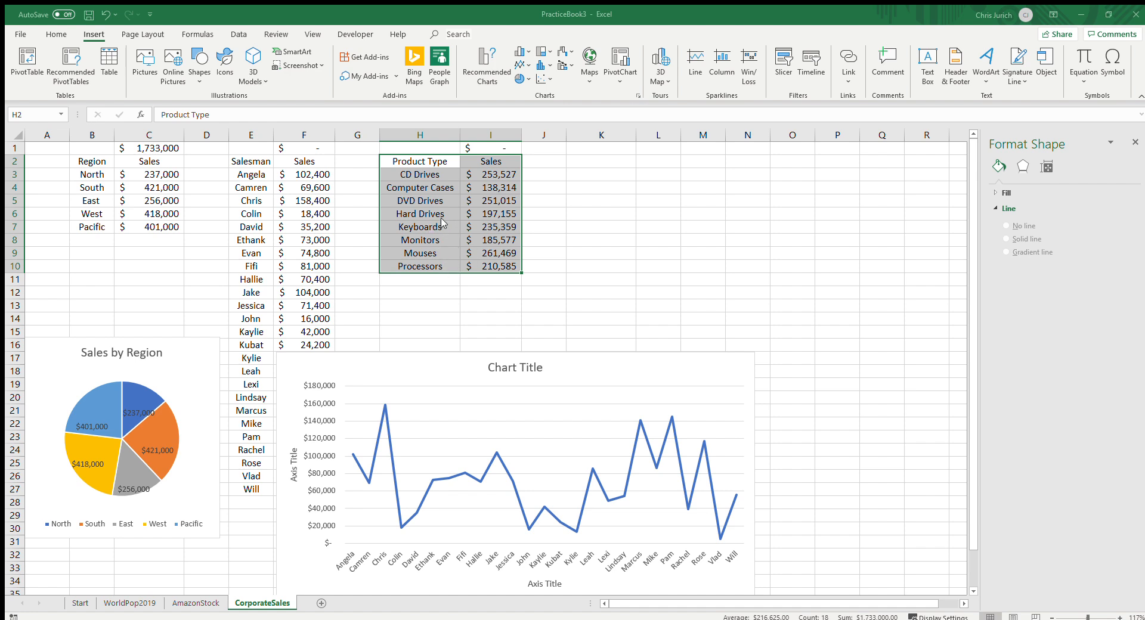
key(alt+F1)
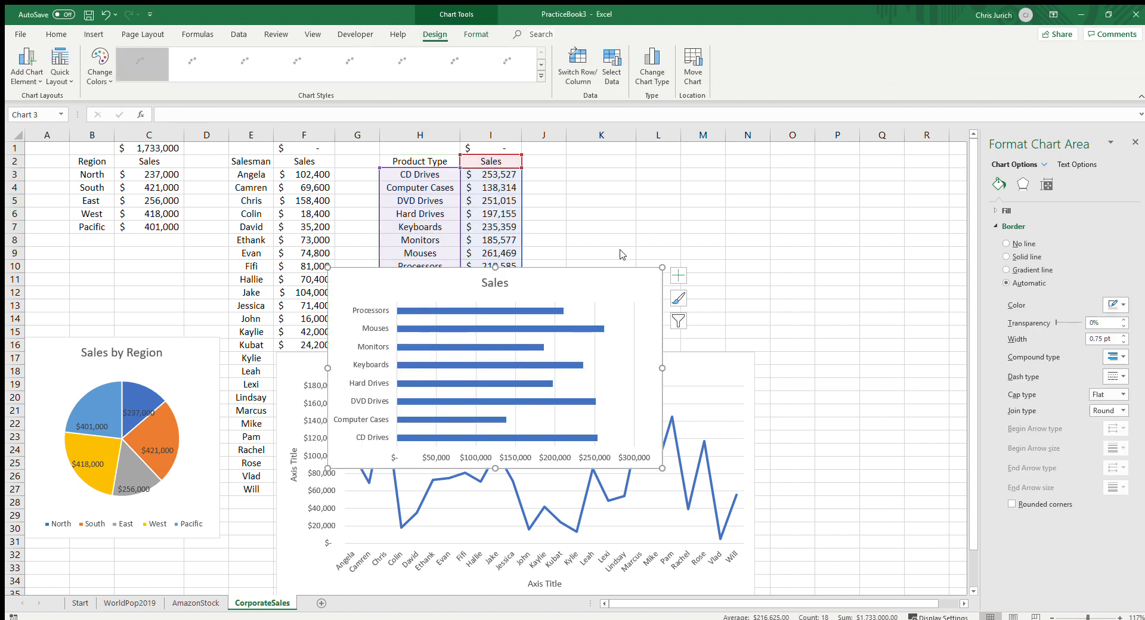
drag(607, 219, 803, 179)
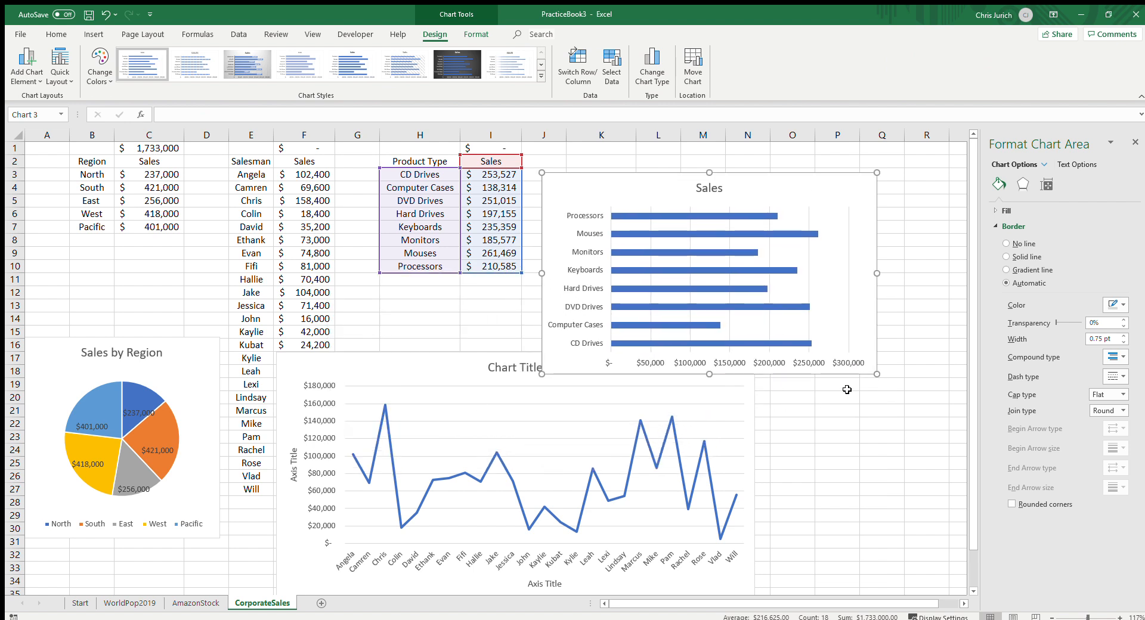
drag(876, 376, 924, 478)
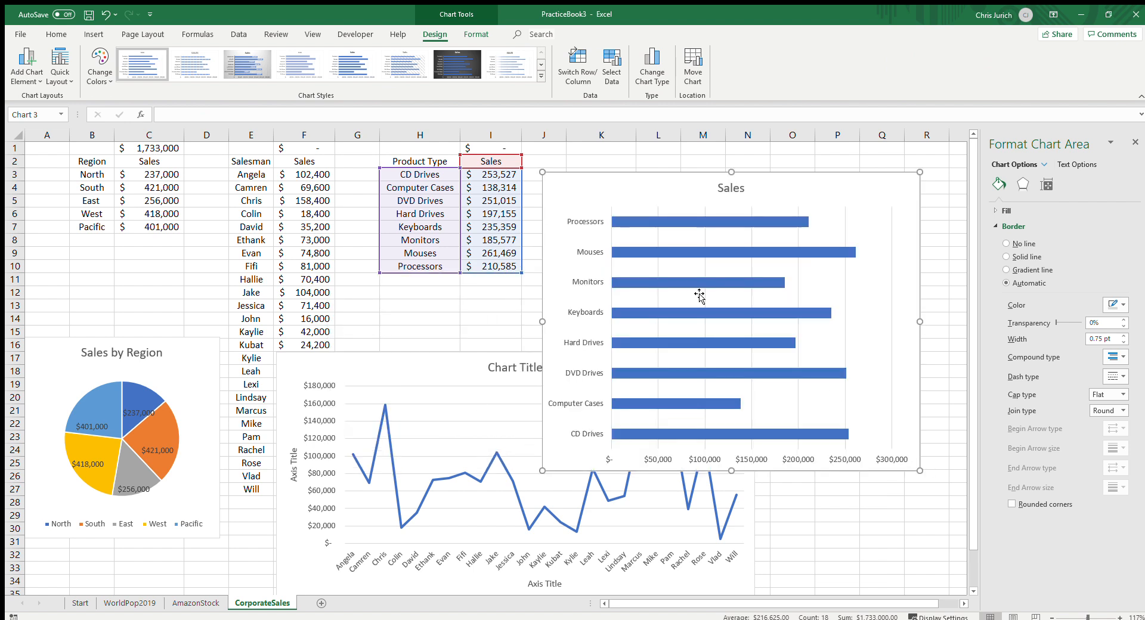